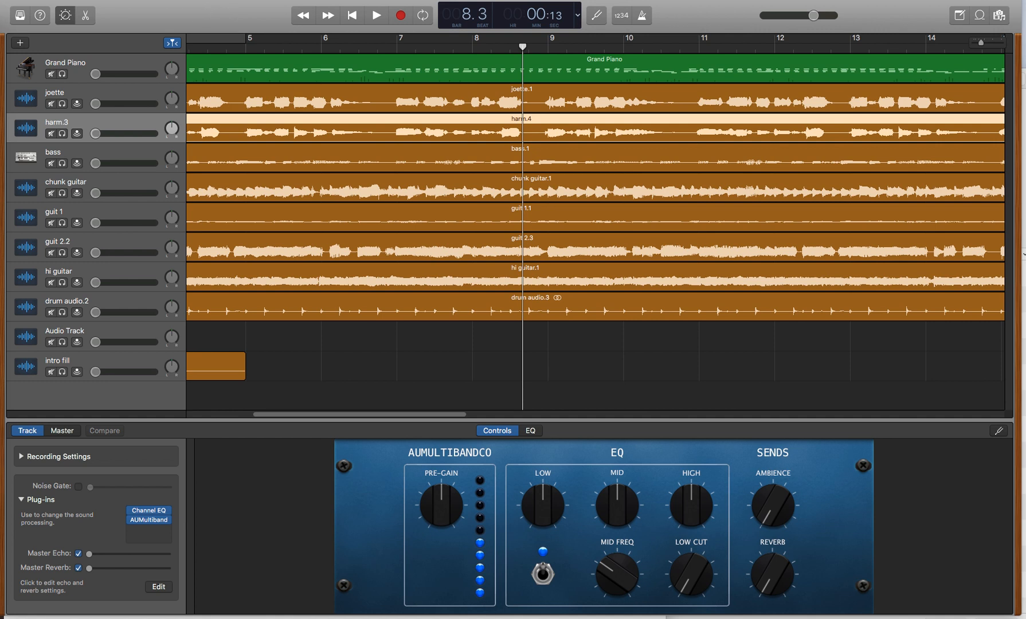
# - Save a copy of the project under the name "Minute medical #2 basic setup"
pyautogui.click(83, 0)
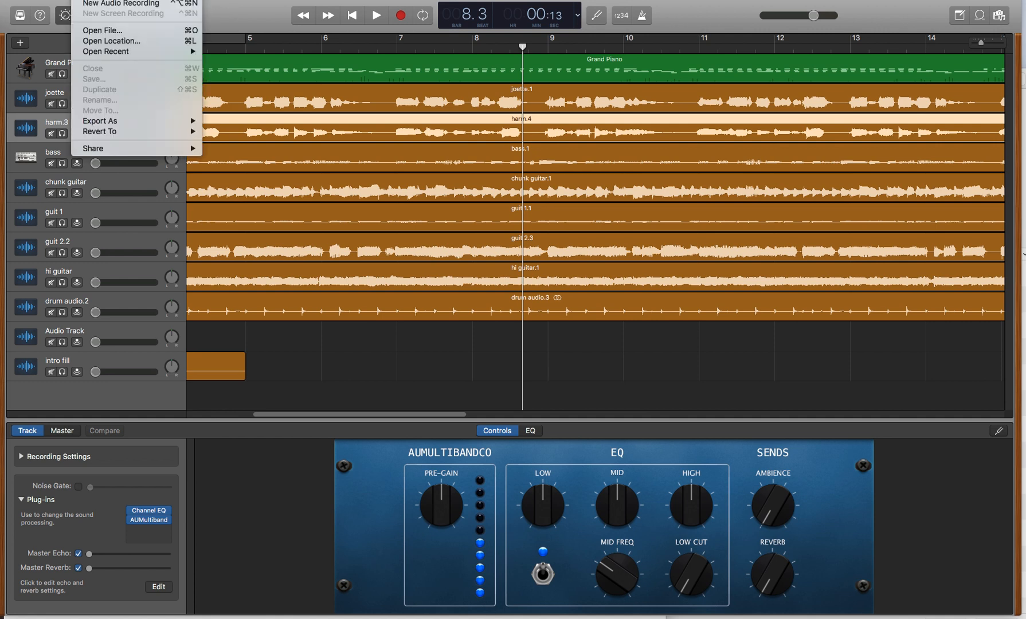
pyautogui.click(82, 0)
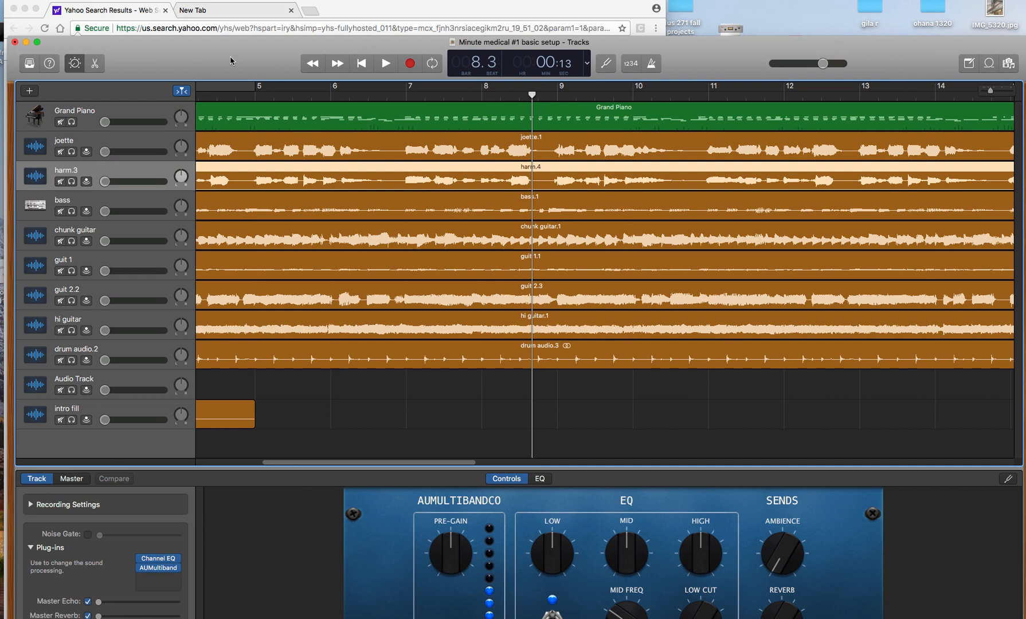
pyautogui.click(82, 0)
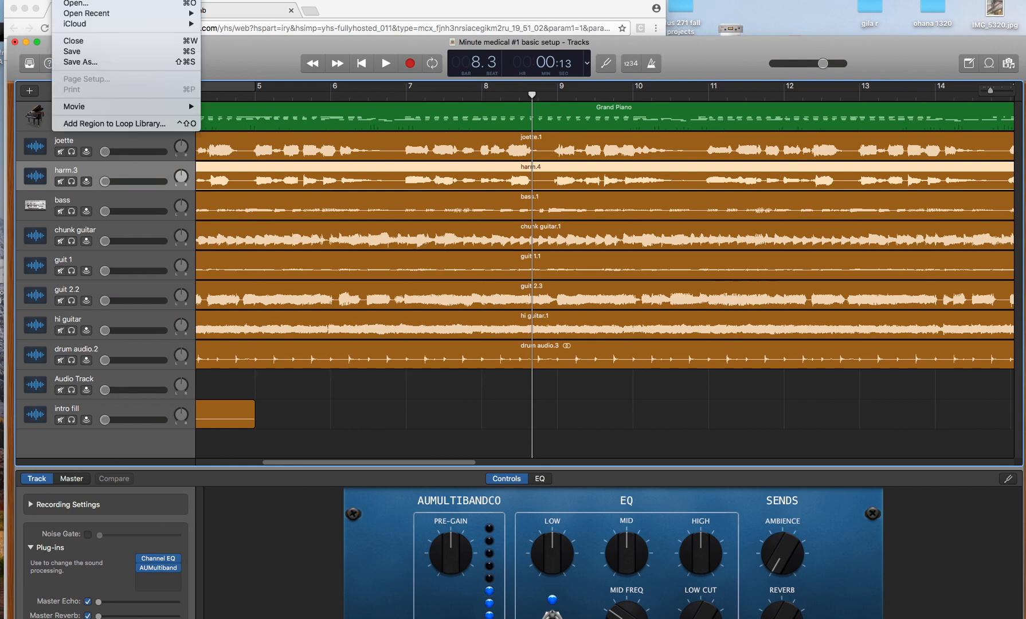
pyautogui.click(93, 65)
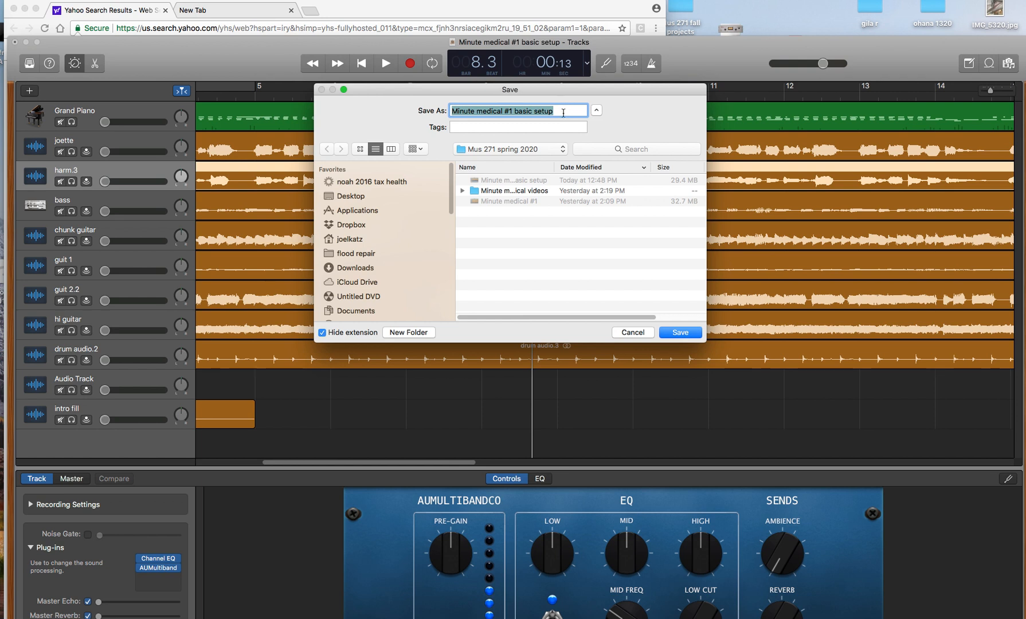
pyautogui.click(563, 112)
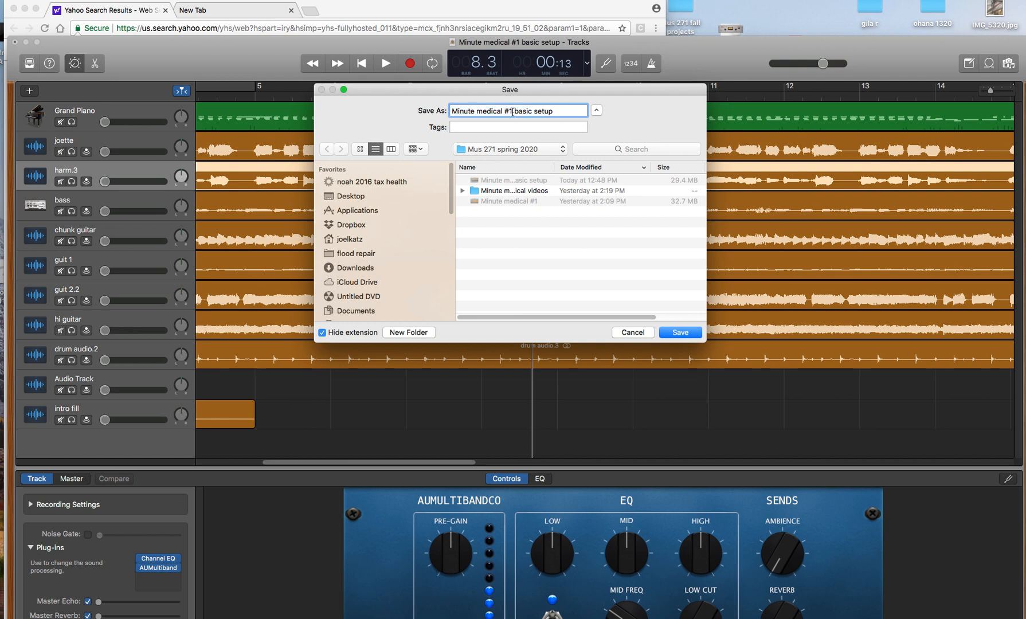
pyautogui.write('2')
pyautogui.click(686, 334)
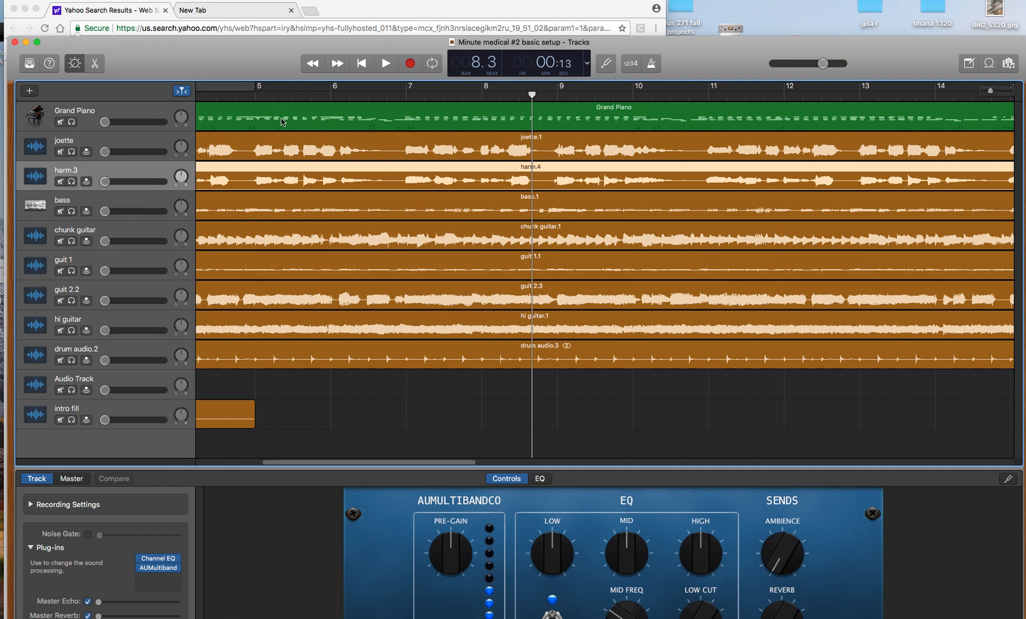
# - Audition the audio track directly below Grand Piano and the bass track at about -3.1 dB during playback, lowering each fader again
pyautogui.press('Return')
pyautogui.press('space')
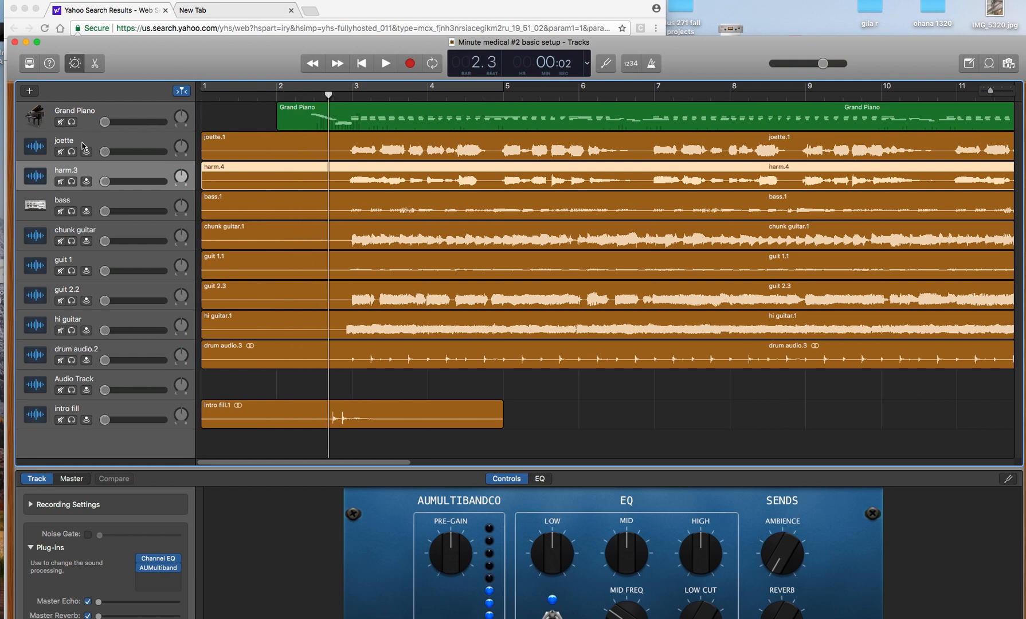
pyautogui.moveTo(106, 151); pyautogui.dragTo(149, 214)
pyautogui.press('space')
pyautogui.press('space')
pyautogui.press('space')
pyautogui.press('space')
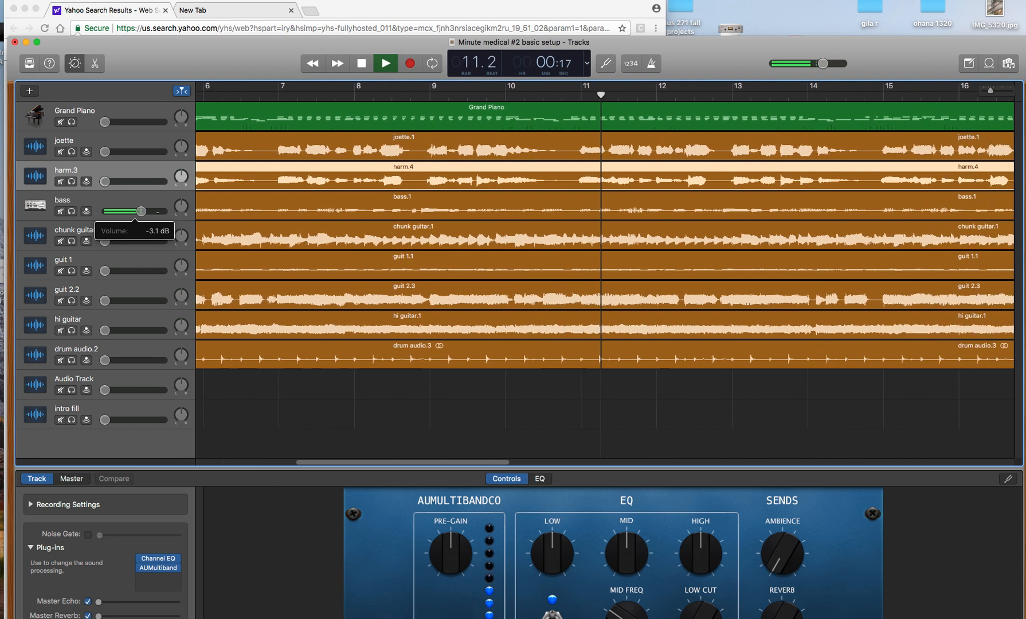
pyautogui.press('space')
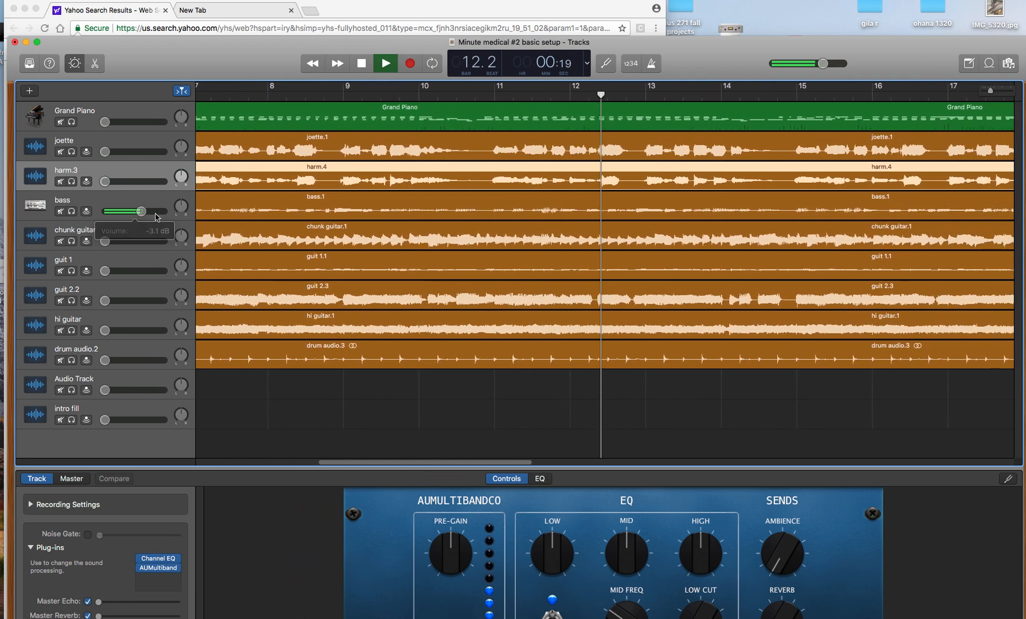
pyautogui.moveTo(141, 211); pyautogui.dragTo(118, 211)
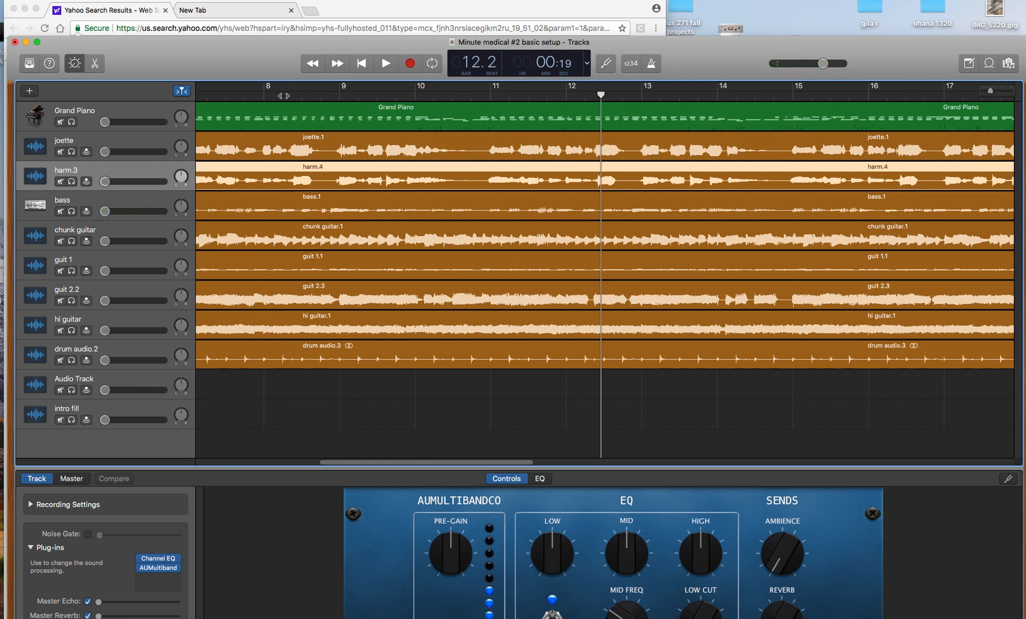
# - Audition the chunk guitar track alone at about -7.0 dB, lower its volume back to minimum and stop playback
pyautogui.press('space')
pyautogui.moveTo(104, 241); pyautogui.dragTo(133, 241)
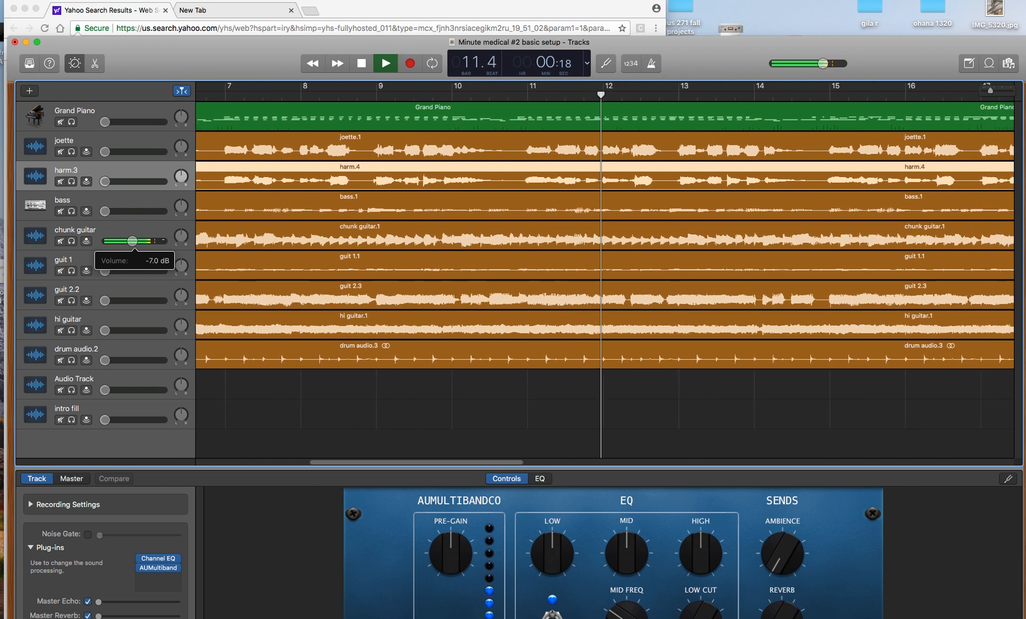
pyautogui.moveTo(132, 241); pyautogui.dragTo(105, 241)
pyautogui.press('space')
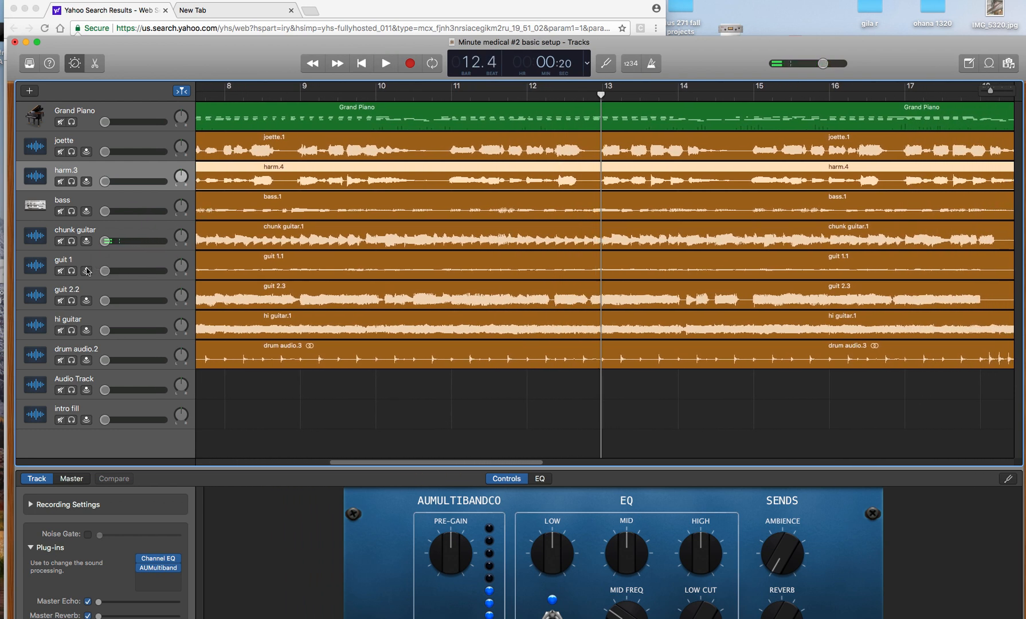
# - Raise the guit 1 track's volume and play the song to hear that track alone
pyautogui.click(104, 272)
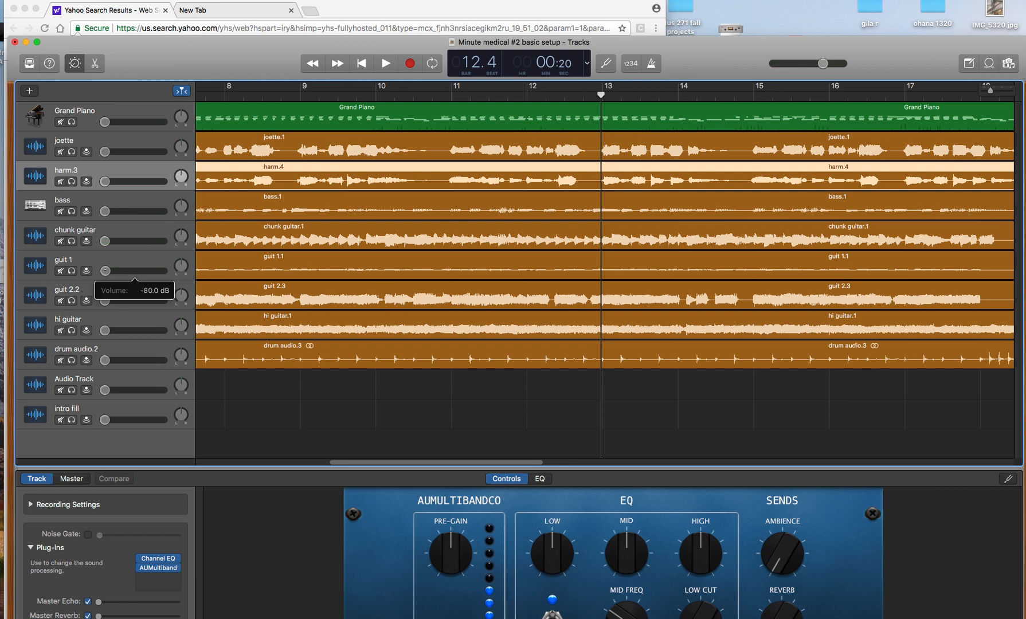
pyautogui.moveTo(135, 271); pyautogui.dragTo(144, 271)
pyautogui.press('space')
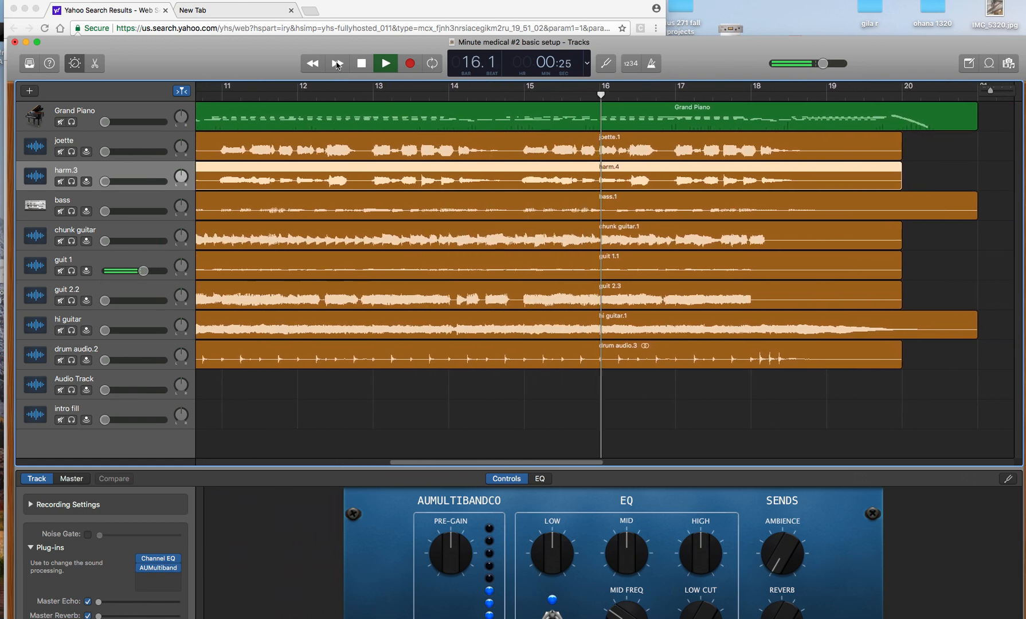
pyautogui.press('space')
# - Audition the guit 2.2 track alone from about bar 15, adjusting its volume during playback and lowering it to minimum at the end
pyautogui.click(312, 64)
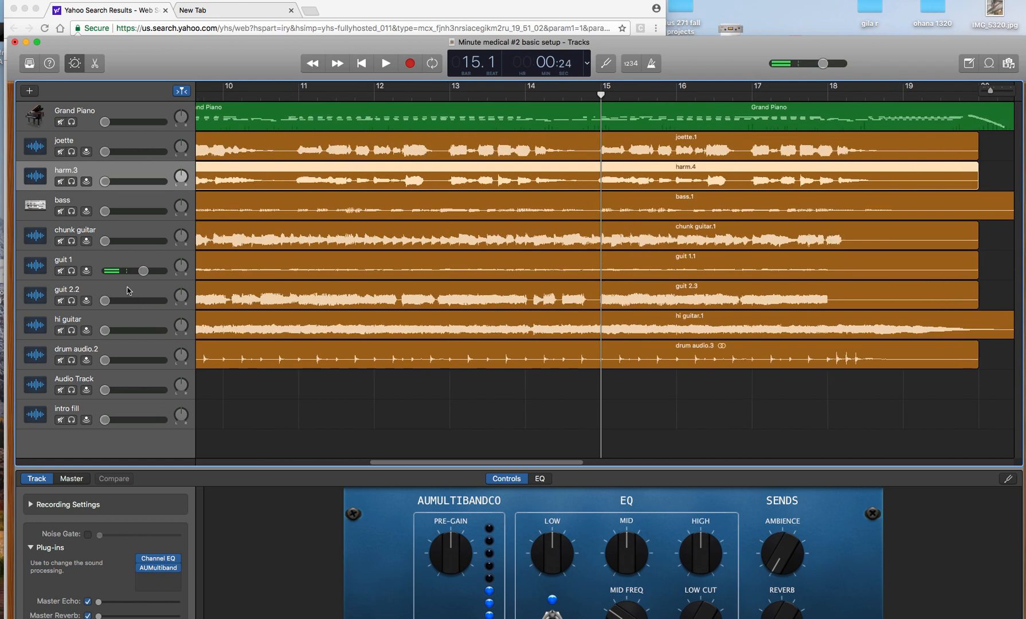
pyautogui.moveTo(109, 300); pyautogui.dragTo(105, 270)
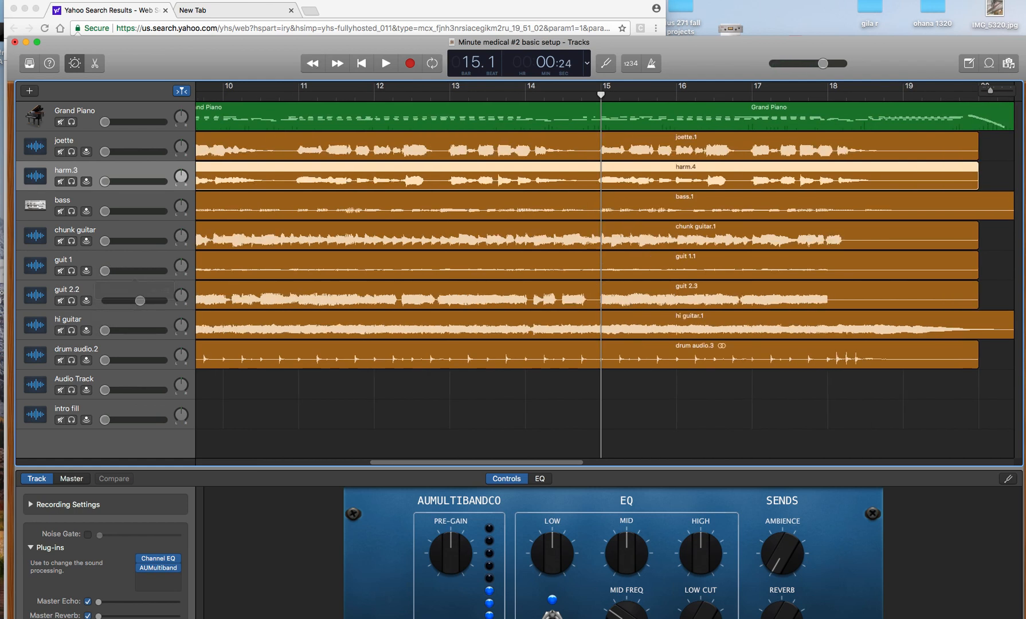
pyautogui.click(386, 65)
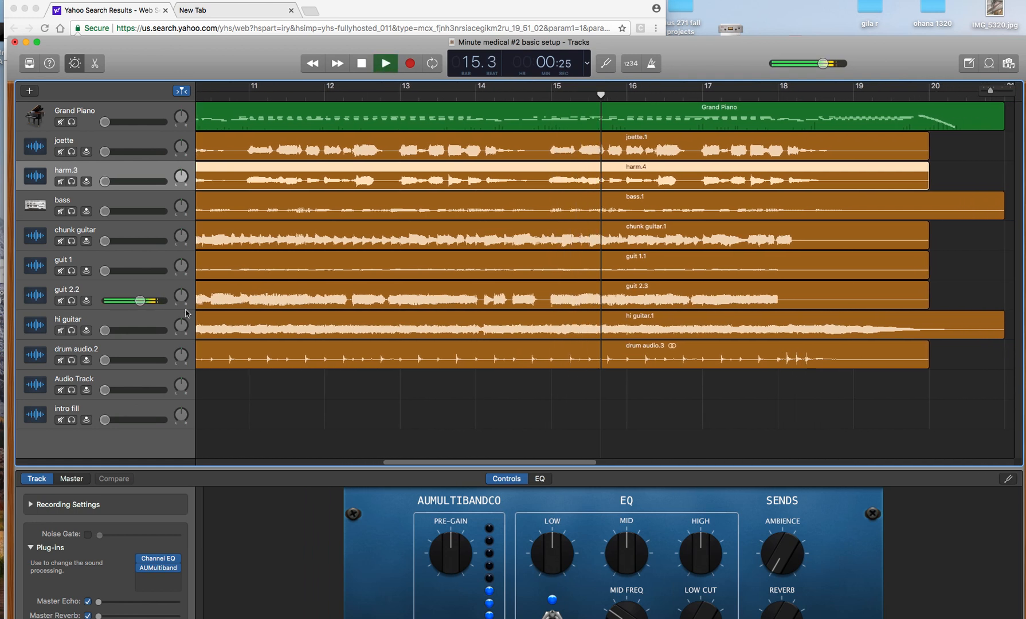
pyautogui.moveTo(141, 304); pyautogui.dragTo(132, 297)
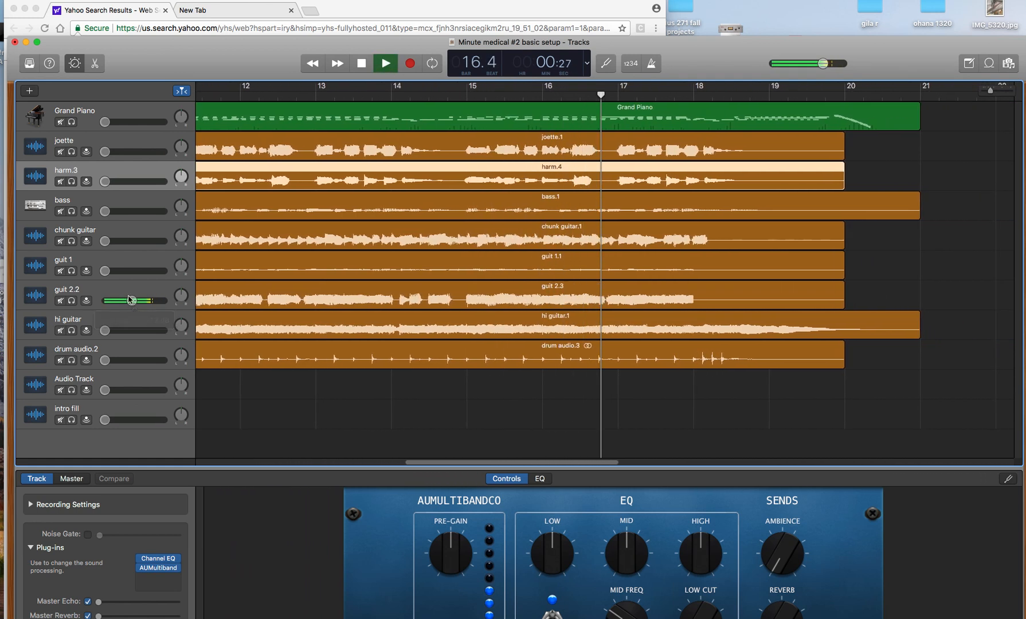
pyautogui.press('space')
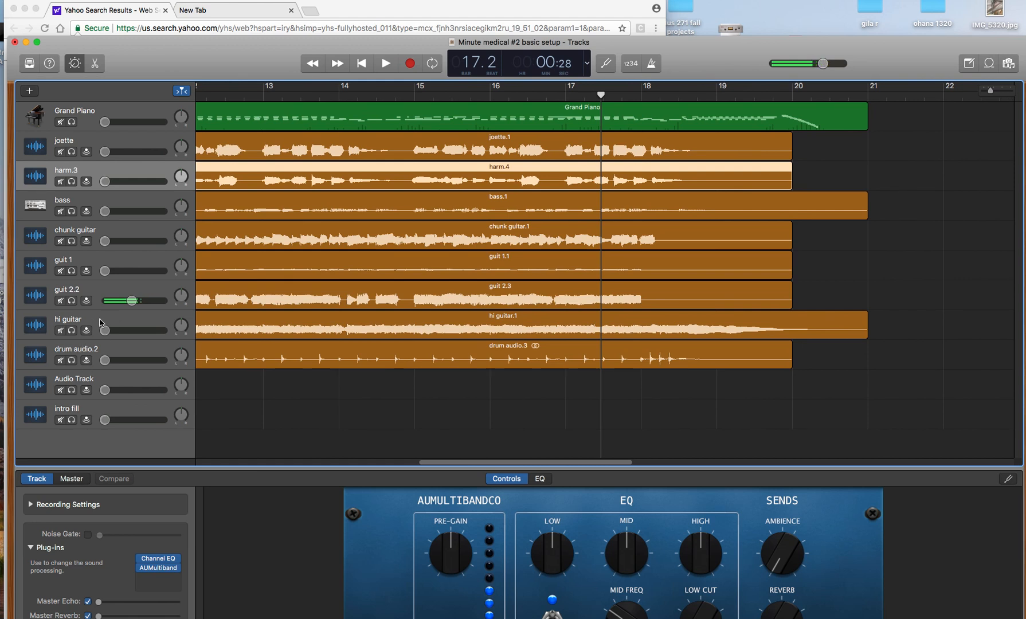
pyautogui.moveTo(132, 308); pyautogui.dragTo(105, 303)
# - Play the song from the beginning with the hi guitar track alone at about -12.0 dB
pyautogui.press('Return')
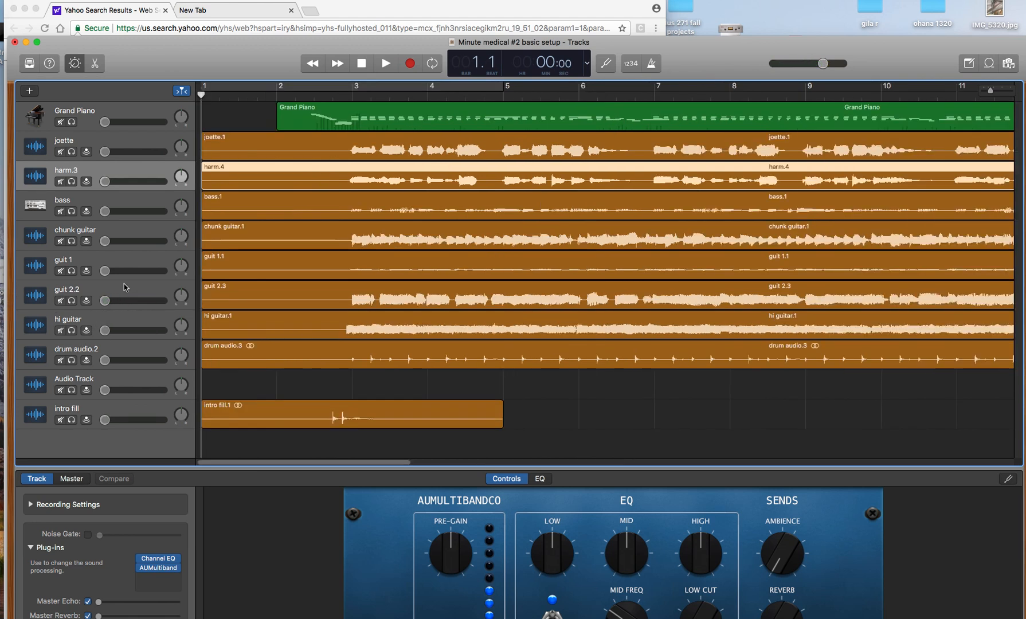
pyautogui.press('space')
pyautogui.moveTo(105, 330); pyautogui.dragTo(125, 330)
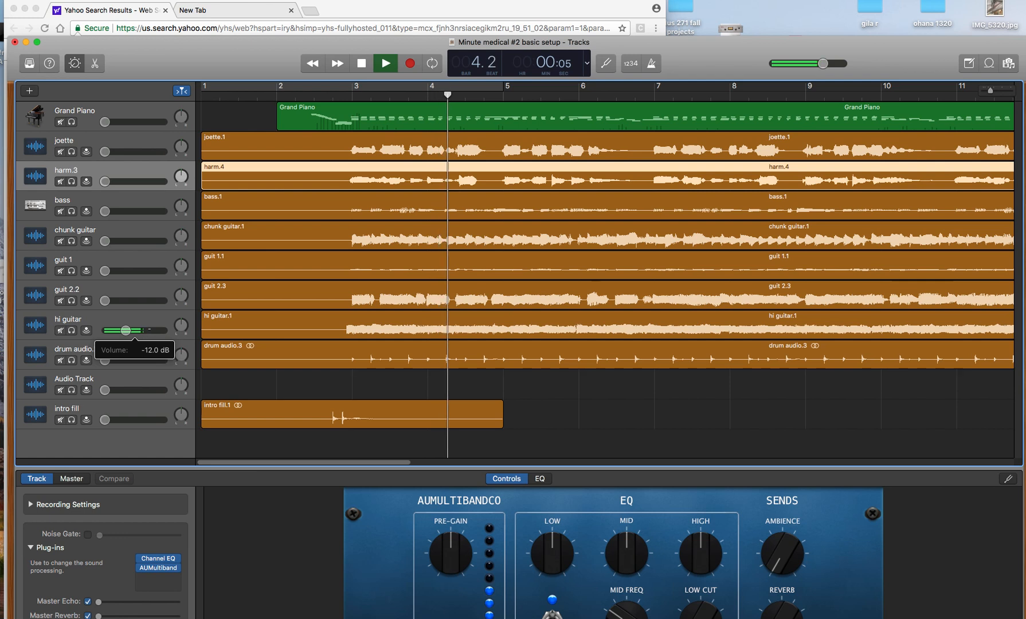
pyautogui.press('space')
# - Silence the hi guitar track, audition drum audio.2 alone, and lower its volume back to minimum
pyautogui.moveTo(126, 331); pyautogui.dragTo(142, 361)
pyautogui.press('space')
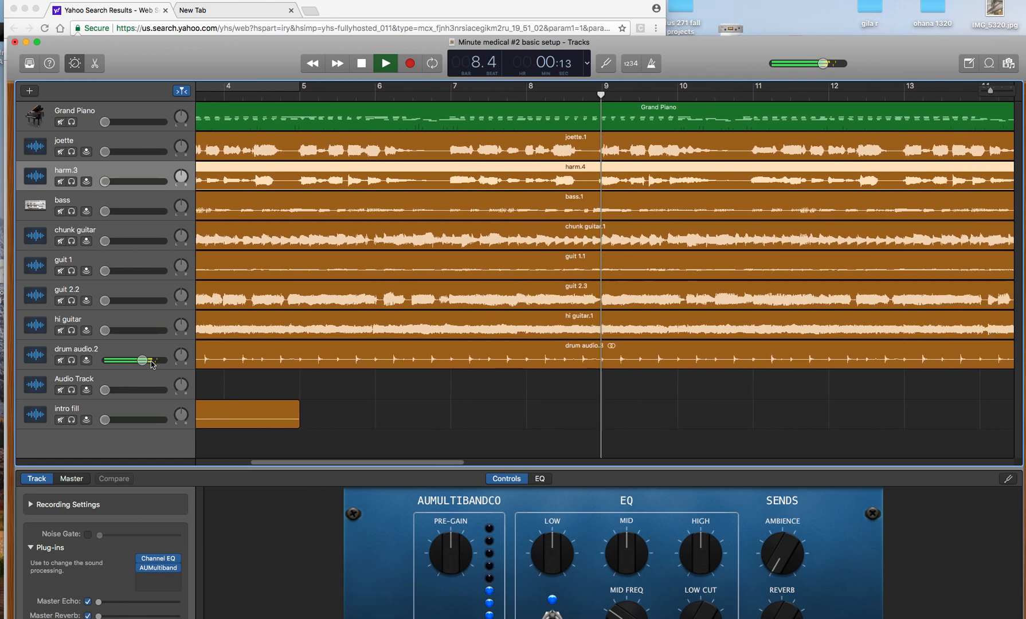
pyautogui.press('space')
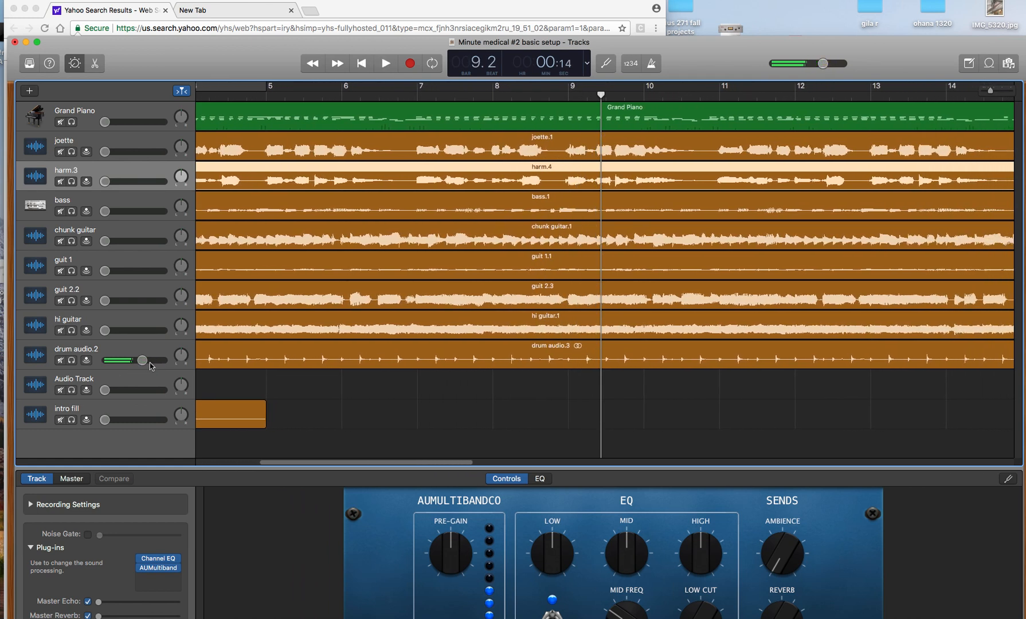
pyautogui.moveTo(143, 361); pyautogui.dragTo(106, 361)
pyautogui.moveTo(5, 370)
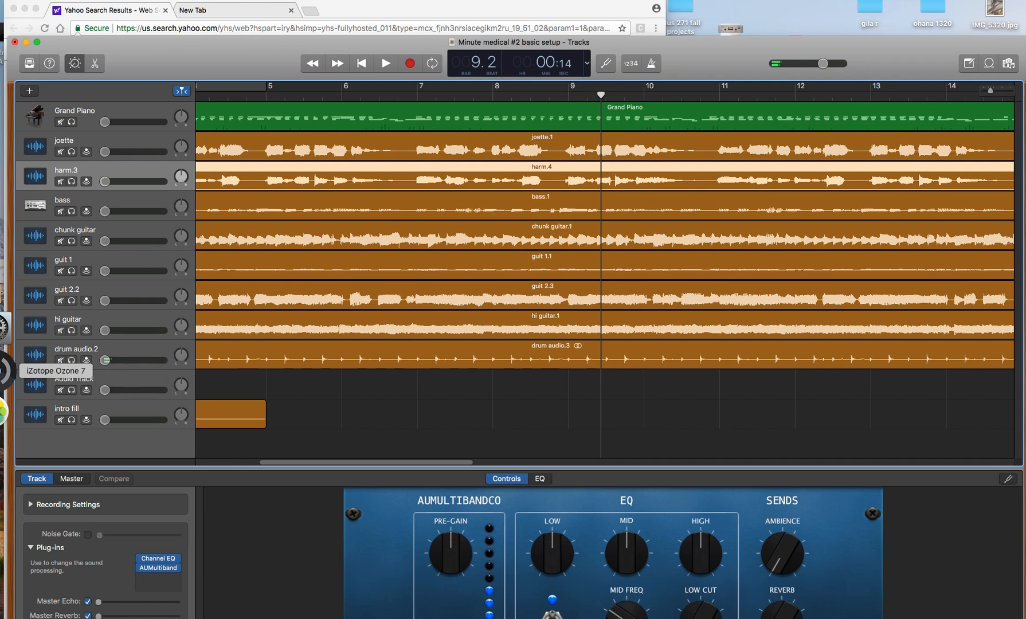
# - Set the intro fill volume to -7.0 dB, play from the beginning, and raise the Audio Track and drum audio.2 faders
pyautogui.press('Return')
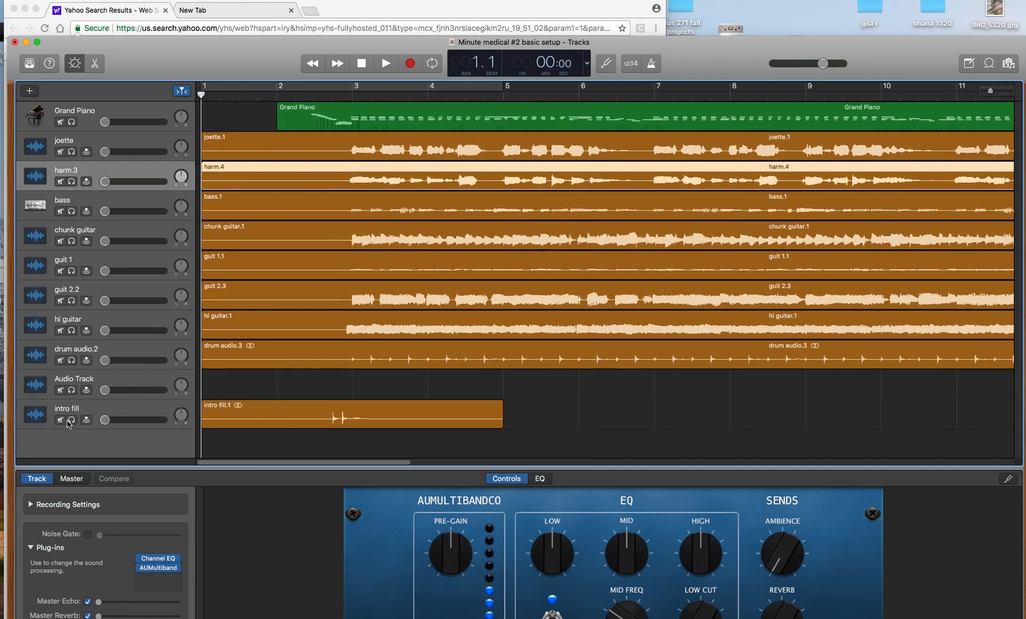
pyautogui.moveTo(102, 421); pyautogui.dragTo(160, 423)
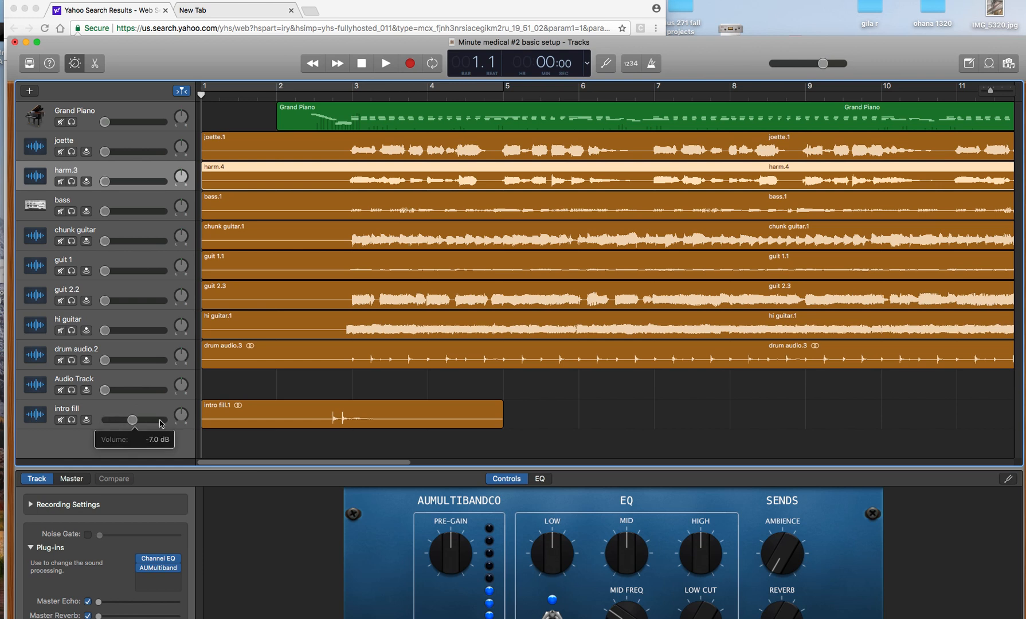
pyautogui.press('space')
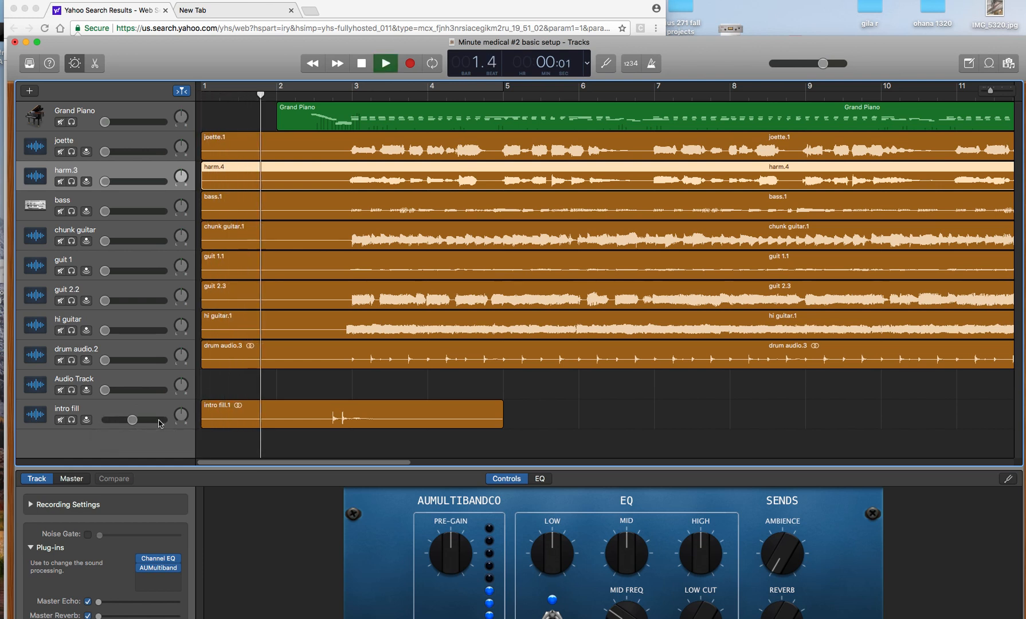
pyautogui.moveTo(104, 390); pyautogui.dragTo(137, 360)
pyautogui.hscroll(1, 231, 379)
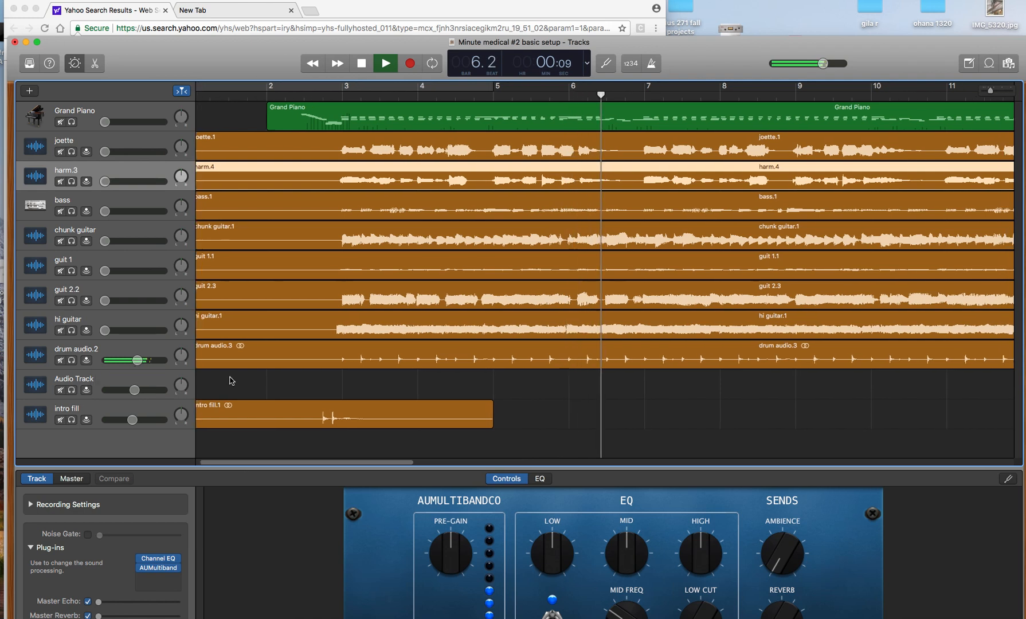
# - Replay the intro fill and drum audio.2 together from the beginning, stop playback and lower both tracks to minimum volume
pyautogui.press('space')
pyautogui.press('Return')
pyautogui.press('space')
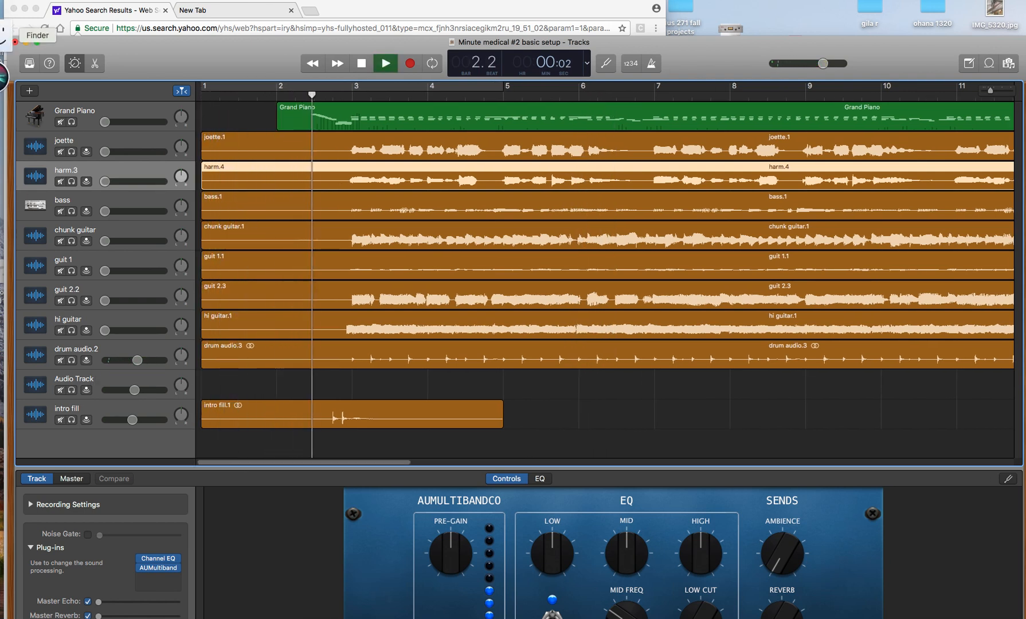
pyautogui.press('space')
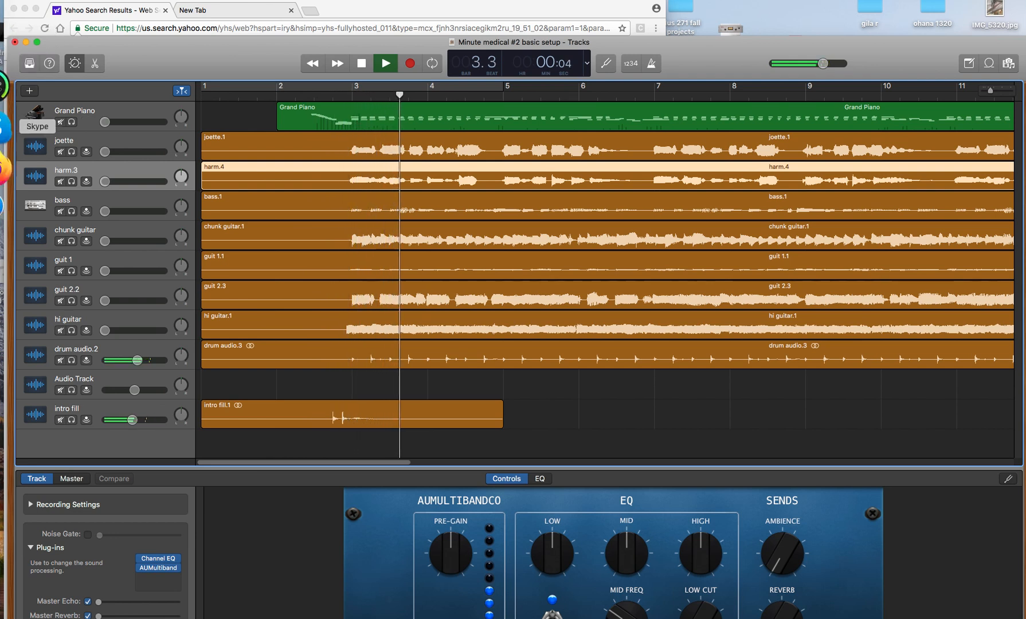
pyautogui.moveTo(138, 362); pyautogui.dragTo(105, 361)
pyautogui.moveTo(133, 420)
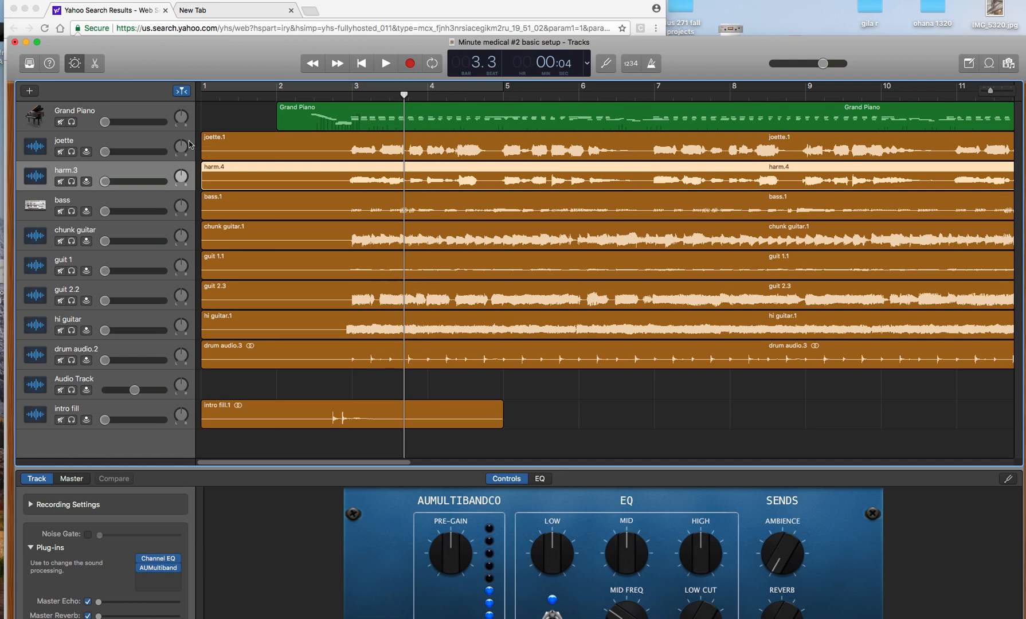
# - Select the audio track directly below Grand Piano, raise its volume to the middle of the fader and start playback
pyautogui.click(85, 139)
pyautogui.moveTo(106, 156); pyautogui.dragTo(139, 156)
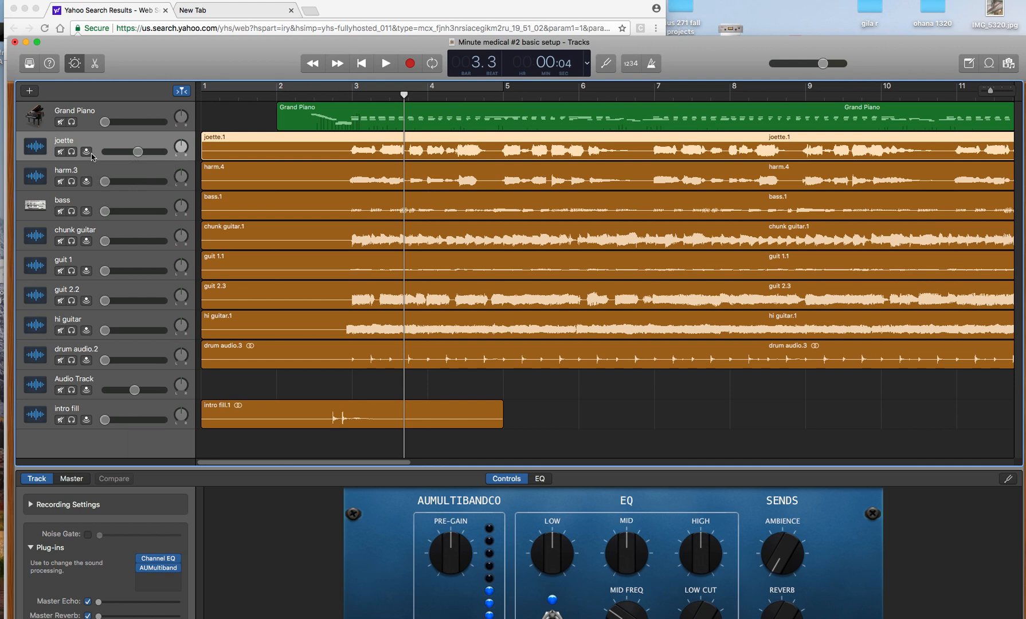
pyautogui.press('space')
# - Open the selected track's Channel EQ plug-in and turn on its frequency analyzer
pyautogui.moveTo(161, 562)
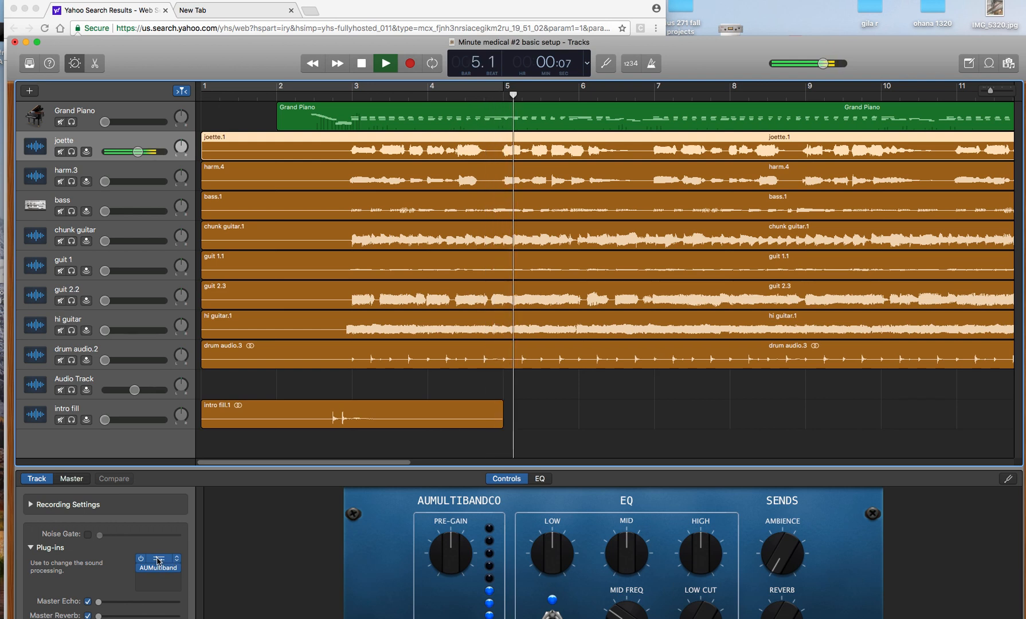
pyautogui.click(159, 560)
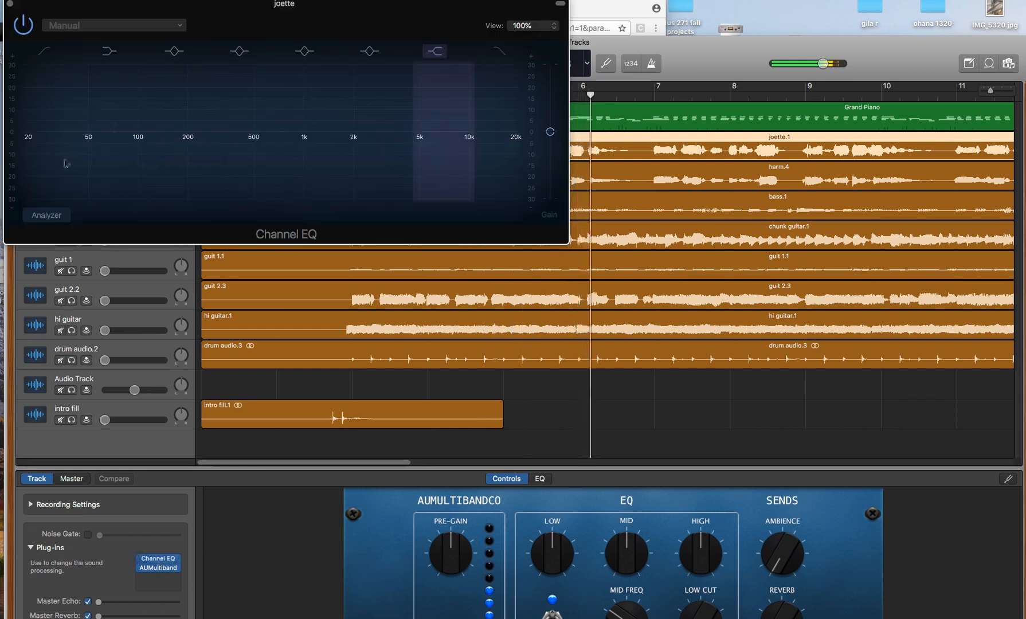
pyautogui.click(43, 221)
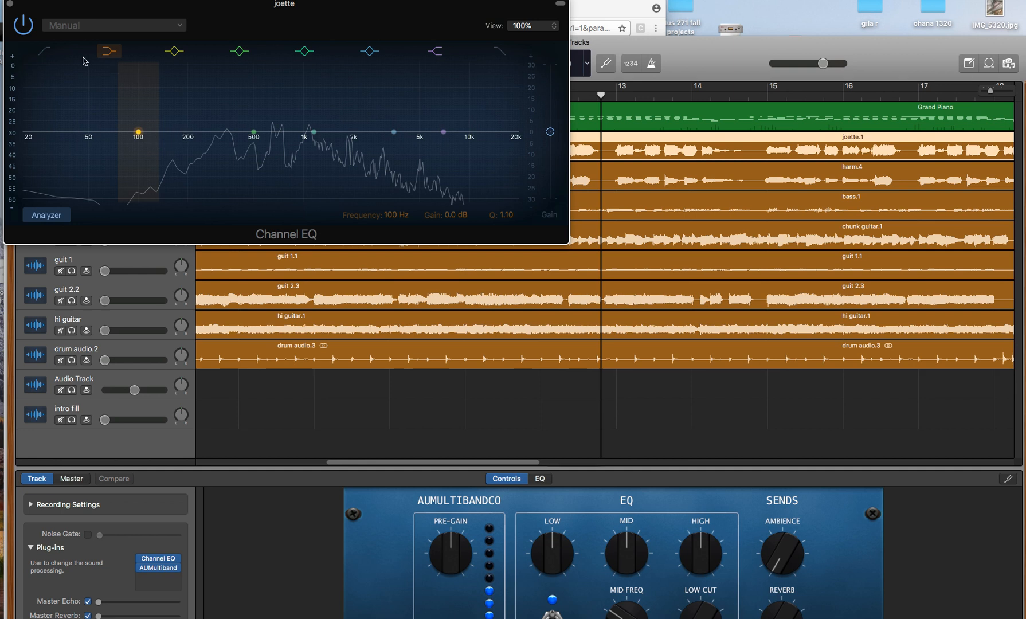
# - Enable Channel EQ's low-cut band on the selected track, set it to 56 Hz with a 48 dB/Oct slope, and close the plug-in
pyautogui.click(44, 51)
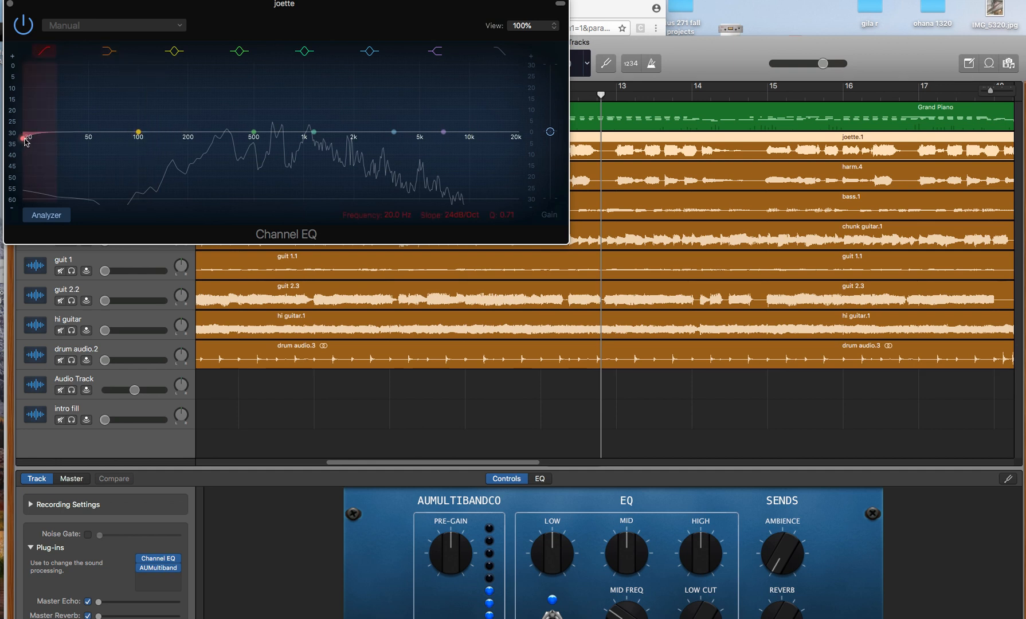
pyautogui.moveTo(26, 141); pyautogui.dragTo(94, 144)
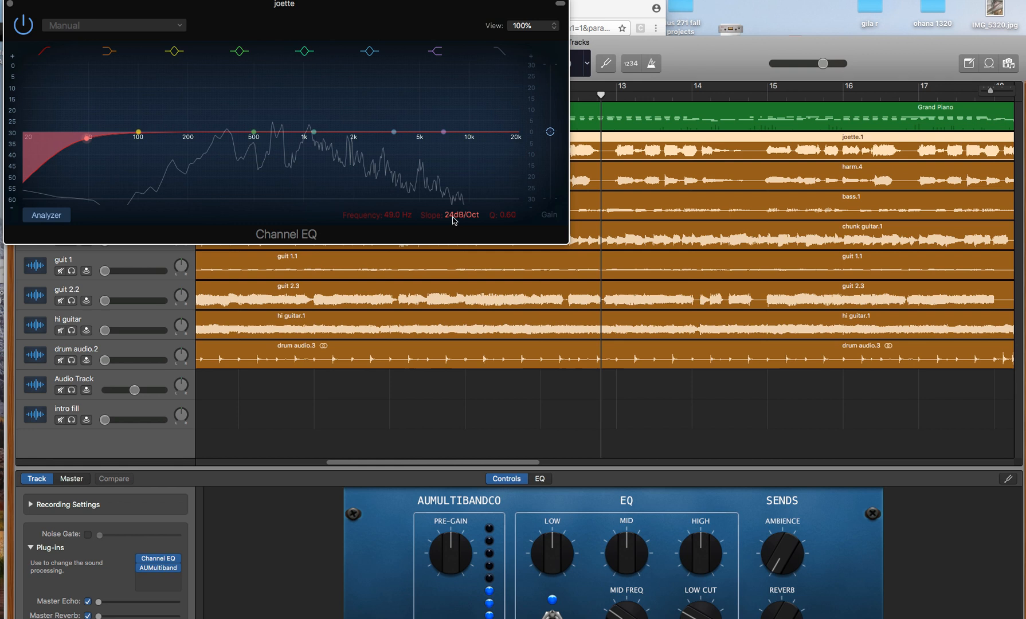
pyautogui.doubleClick(453, 217)
pyautogui.moveTo(466, 216); pyautogui.dragTo(467, 208)
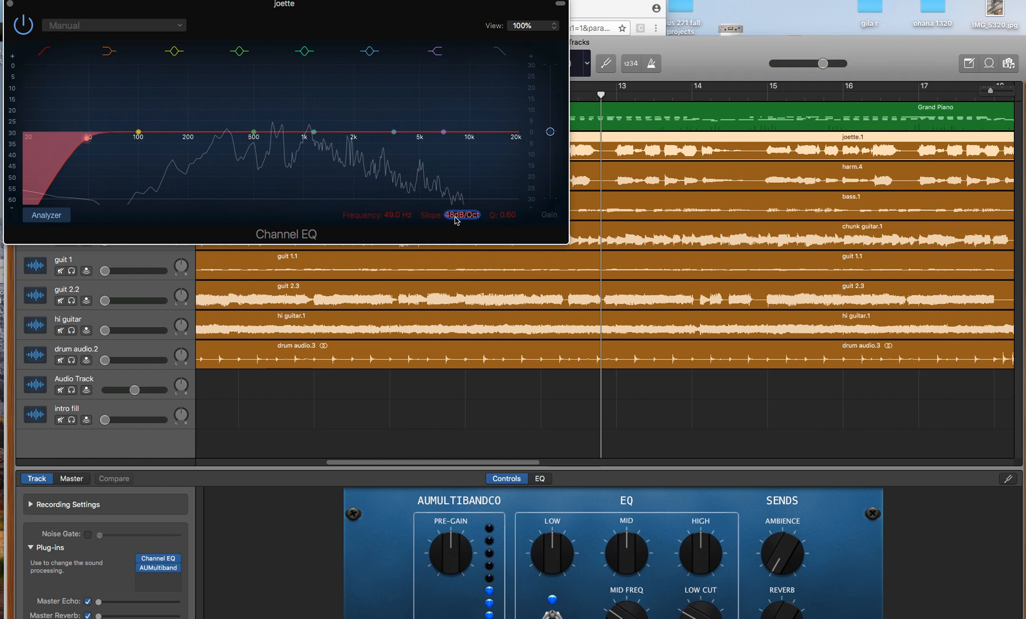
pyautogui.moveTo(87, 139); pyautogui.dragTo(101, 144)
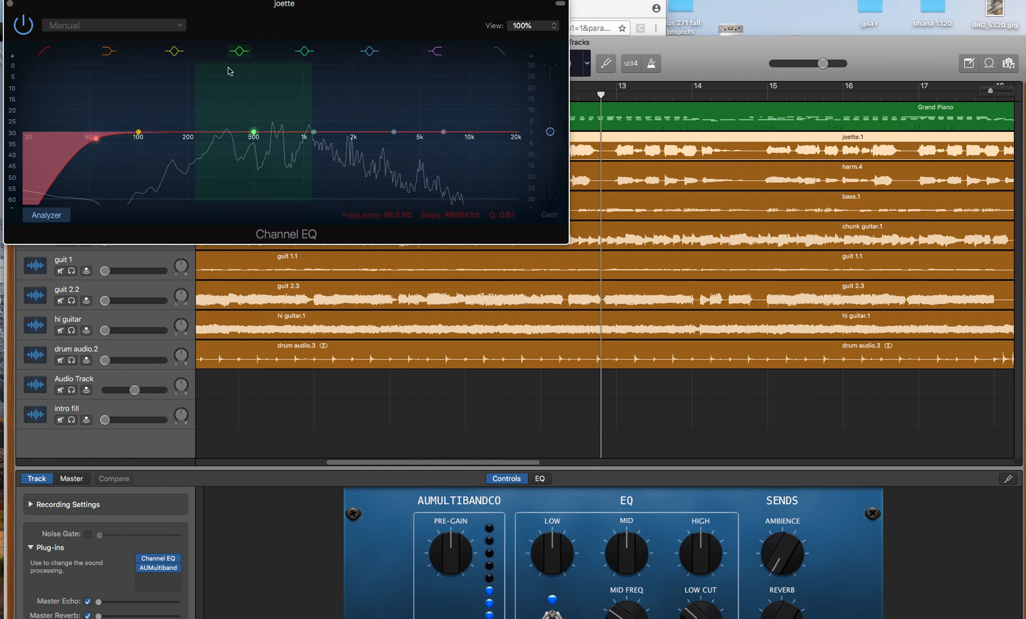
pyautogui.click(10, 4)
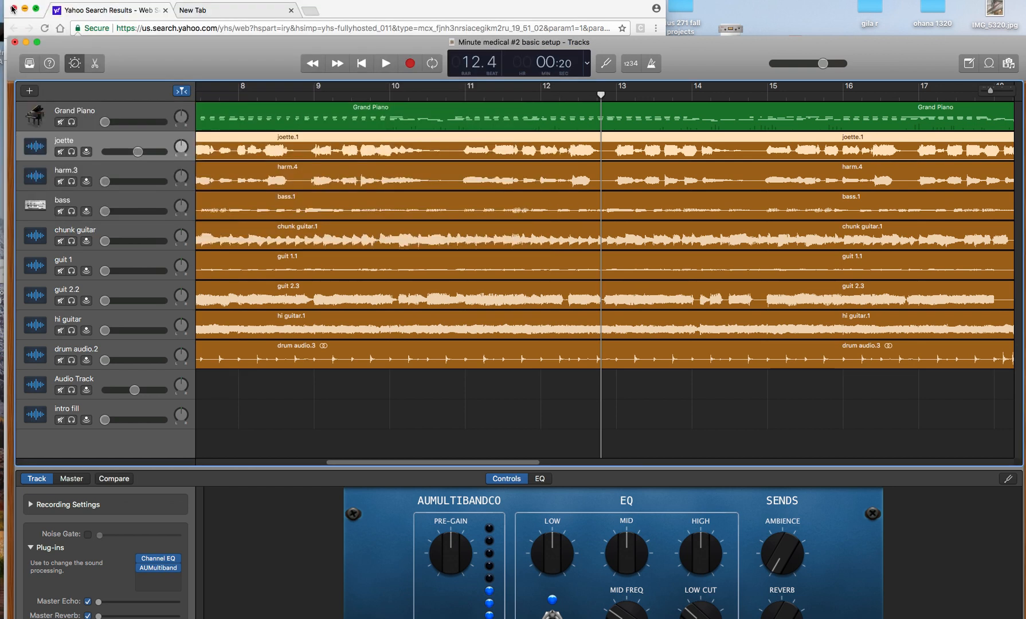
# - Open the selected track's AUMultibandCompressor, play a short passage, and lower the Band 2 threshold slightly below 0 dB
pyautogui.click(158, 567)
pyautogui.press('space')
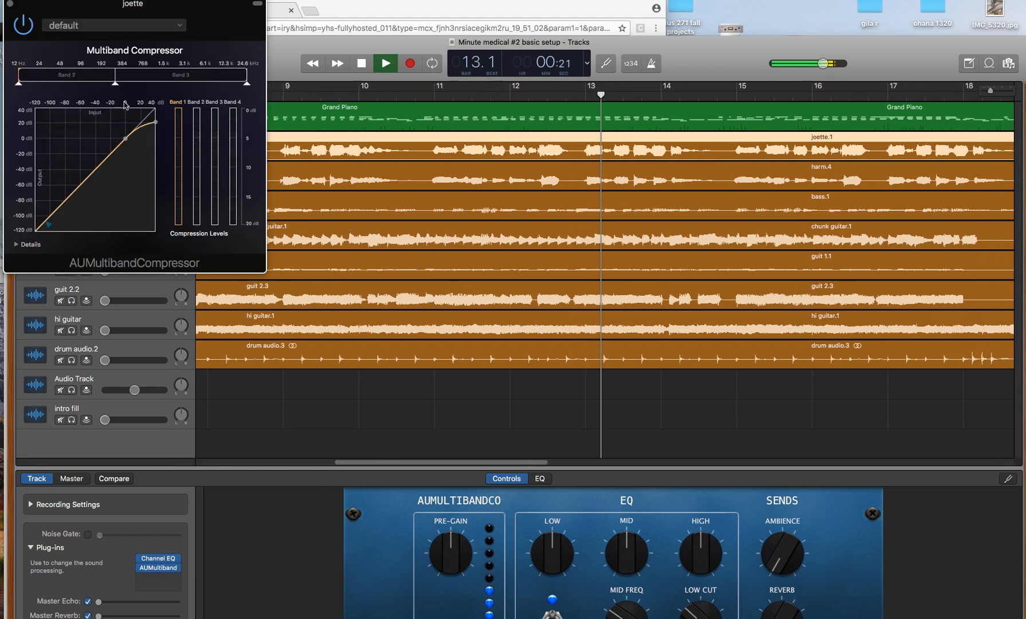
pyautogui.click(79, 81)
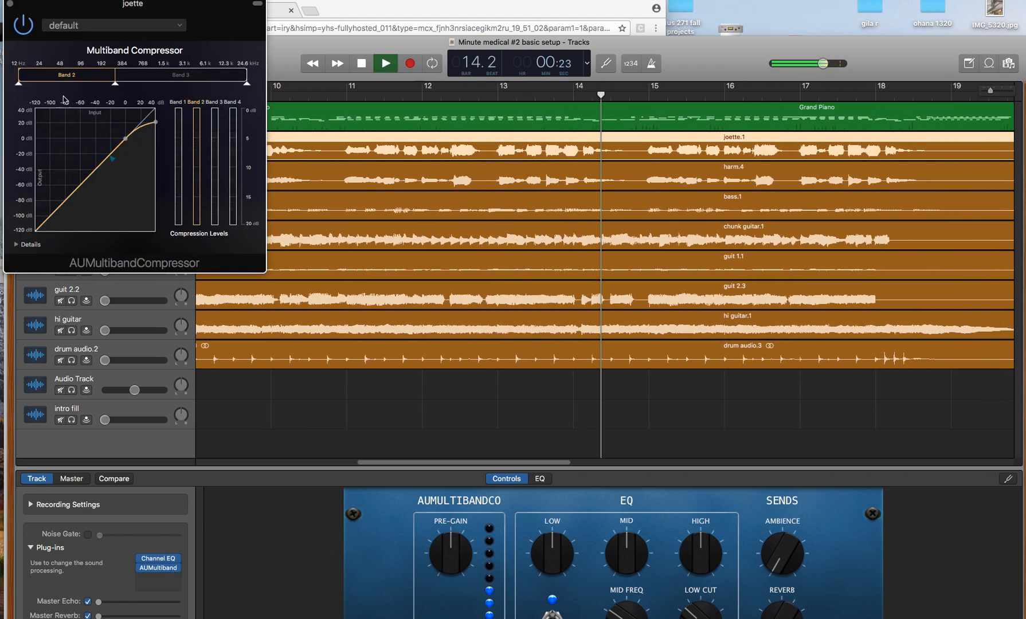
pyautogui.press('space')
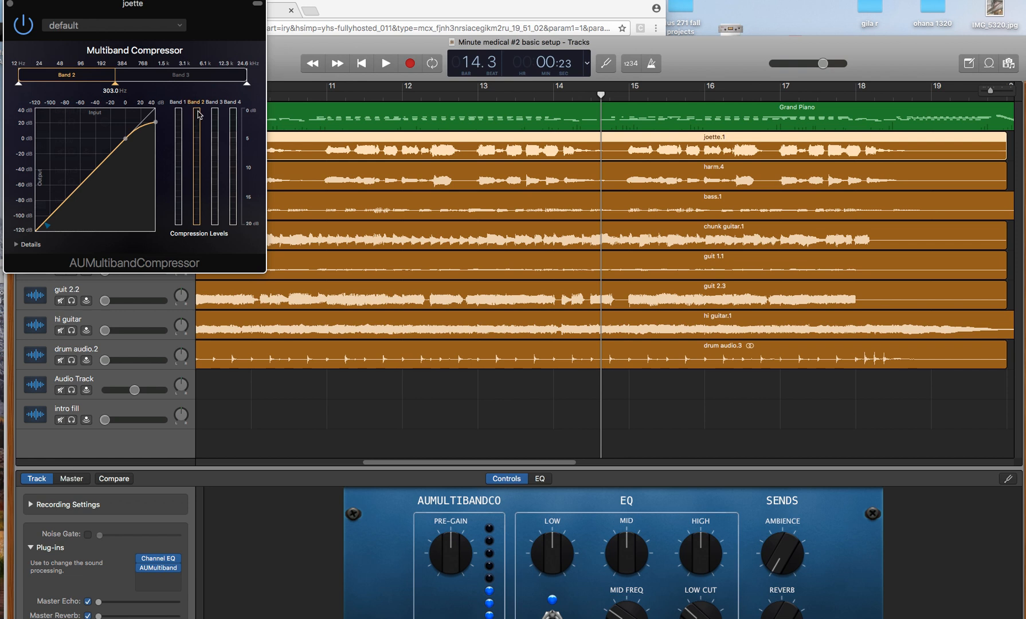
pyautogui.moveTo(126, 142); pyautogui.dragTo(122, 145)
pyautogui.click(291, 52)
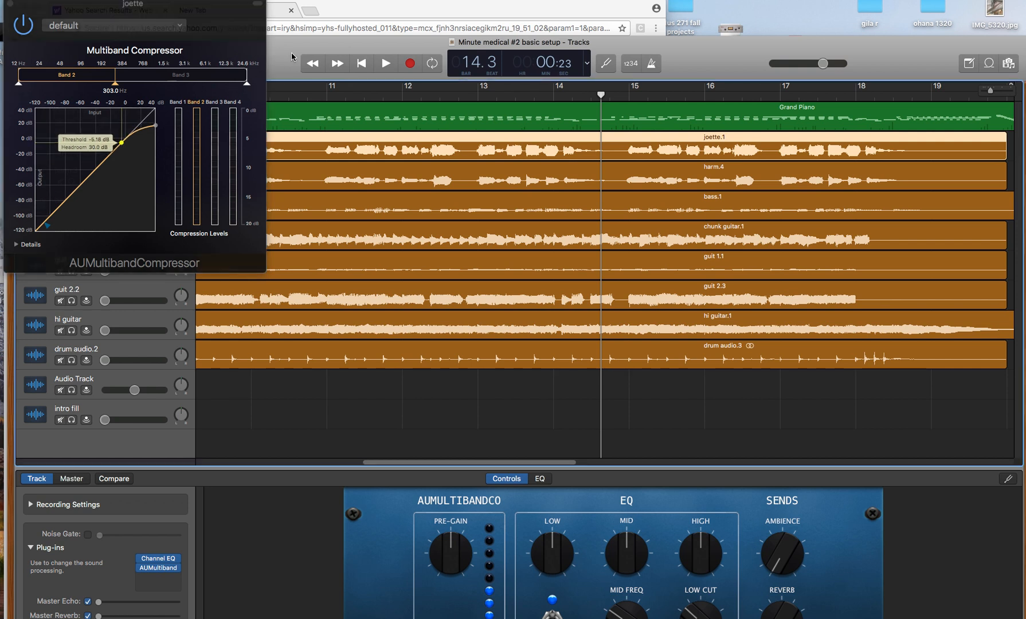
# - Play the song from the beginning, lower the Band 2 threshold to -29.5 dB, and stop playback
pyautogui.press('space')
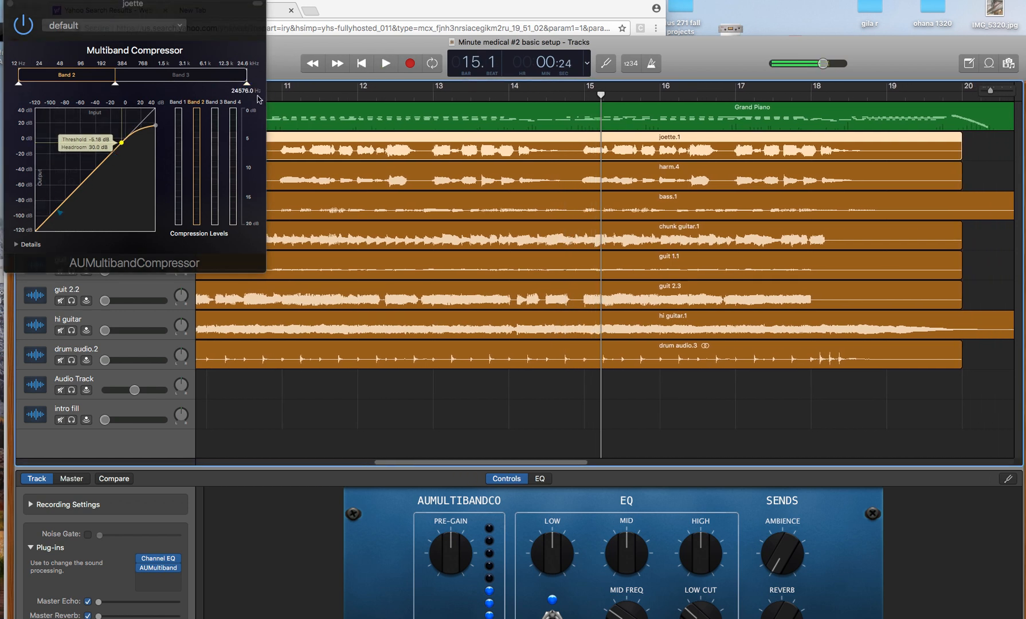
pyautogui.press('Return')
pyautogui.click(386, 64)
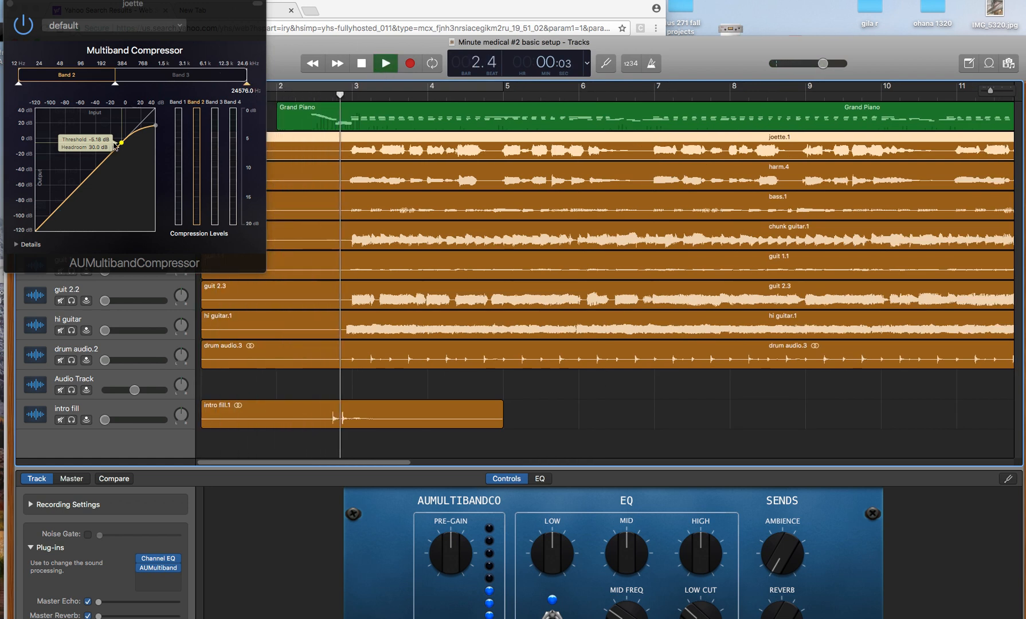
pyautogui.moveTo(121, 147); pyautogui.dragTo(104, 154)
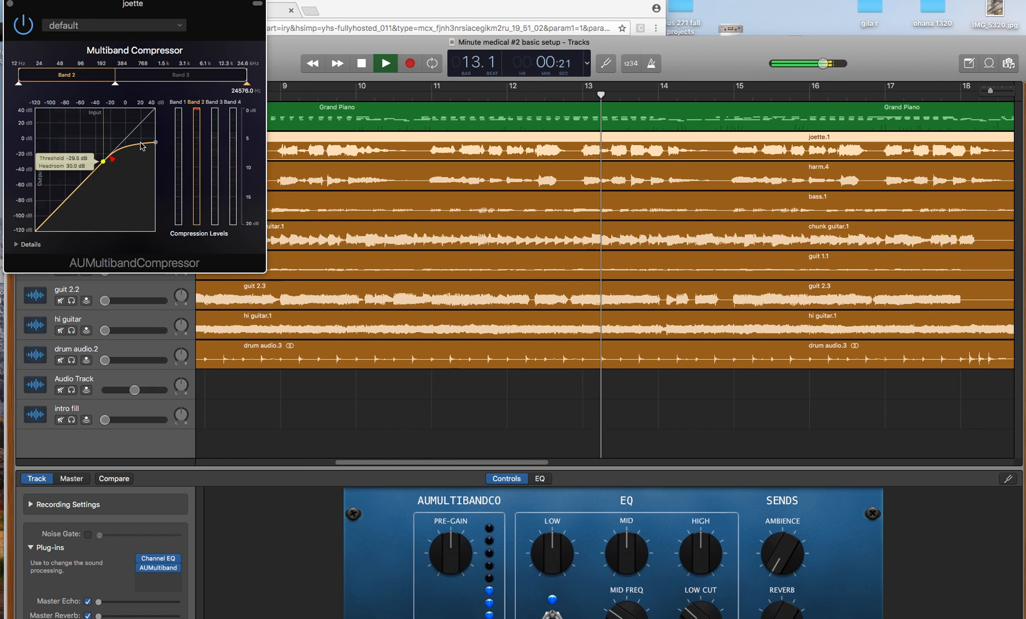
pyautogui.press('space')
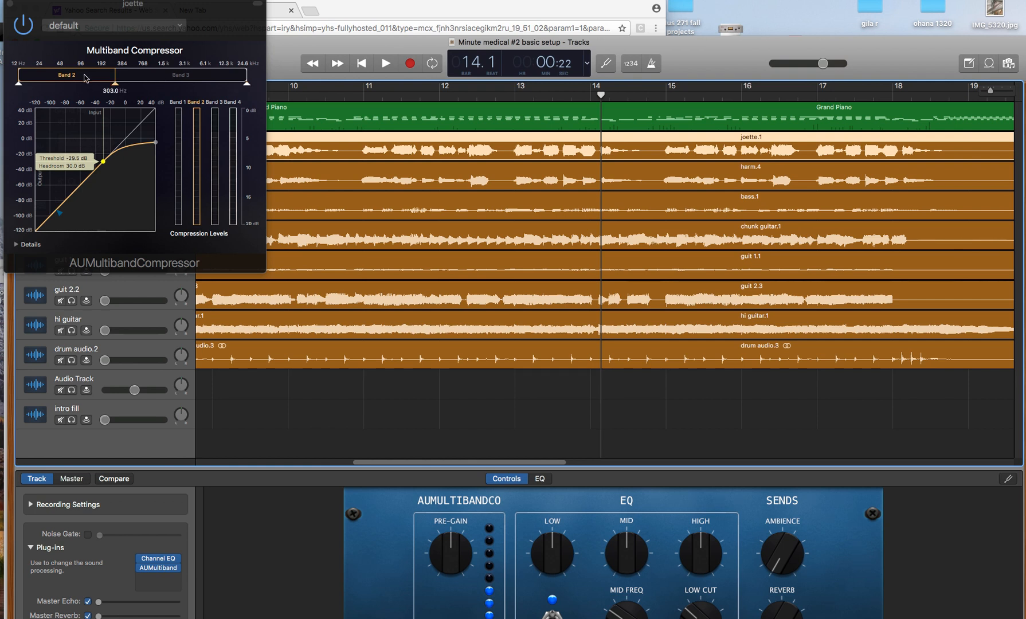
# - Set the compressor's Band 3 threshold to -22.43 dB during playback, then stop playback
pyautogui.click(183, 80)
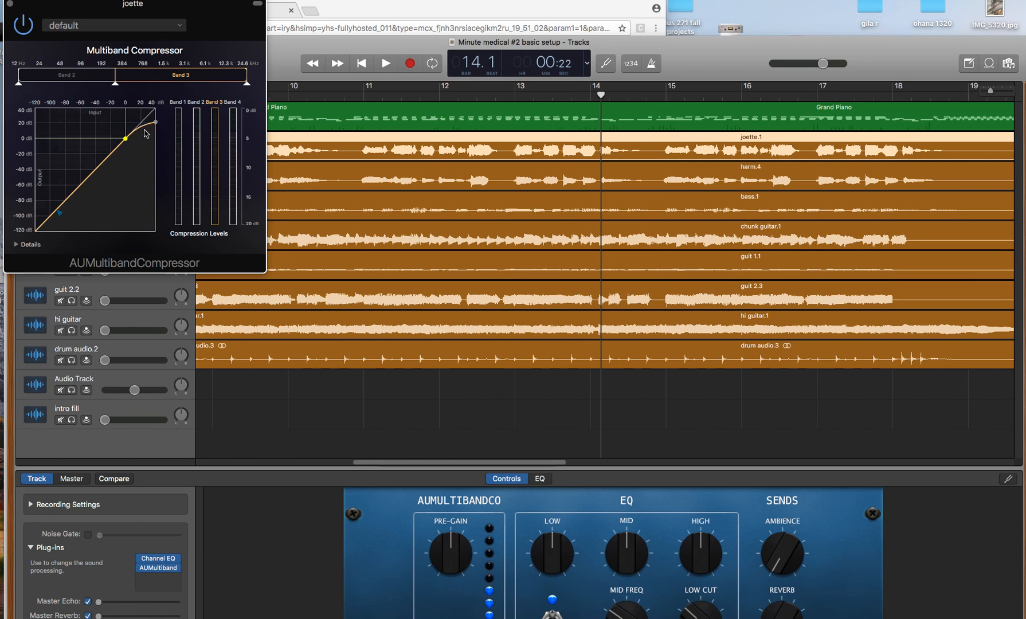
pyautogui.press('space')
pyautogui.moveTo(126, 141)
pyautogui.moveTo(125, 140); pyautogui.dragTo(108, 149)
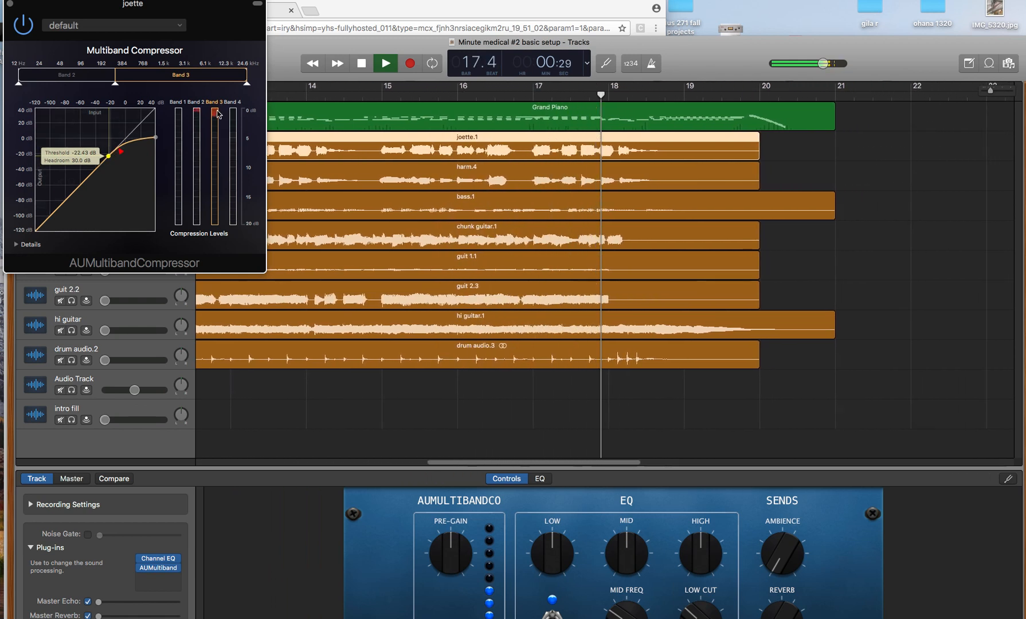
pyautogui.press('space')
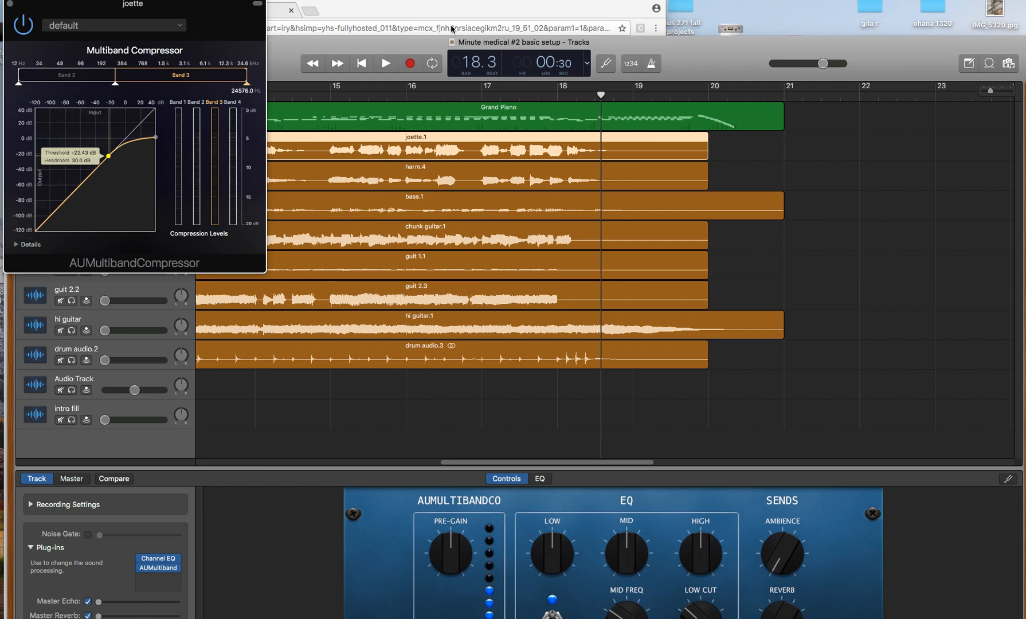
# - Replay the compressed track from the beginning, return to the start, and lower that track's volume to minimum
pyautogui.press('Return')
pyautogui.press('space')
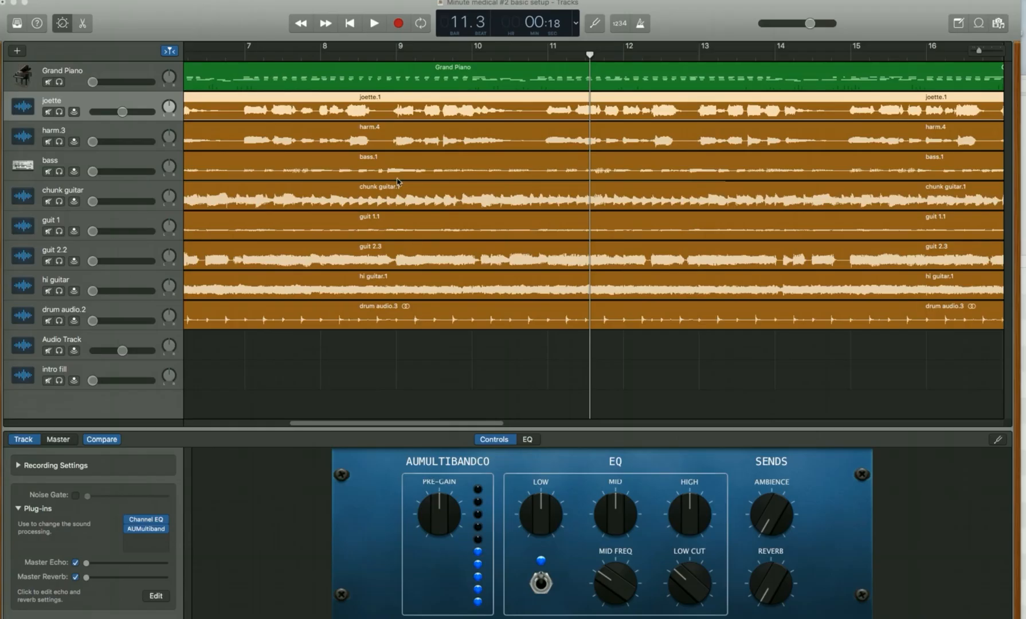
pyautogui.click(349, 23)
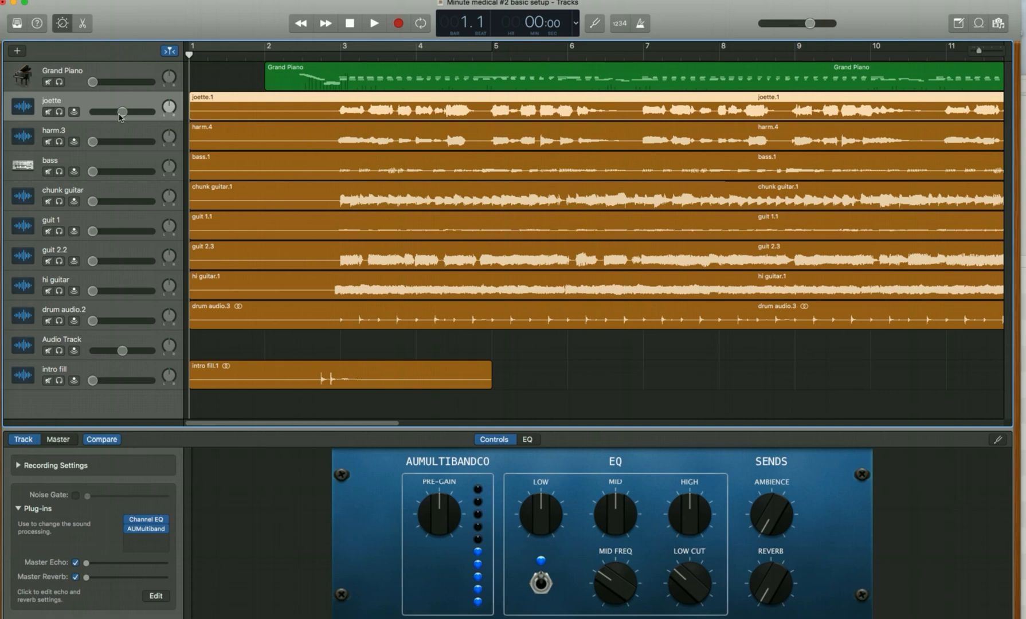
pyautogui.moveTo(123, 114); pyautogui.dragTo(68, 113)
# - Turn on a cycle range from bar 4 to just past bar 9 and start playback near bar 4
pyautogui.moveTo(833, 52); pyautogui.dragTo(400, 65)
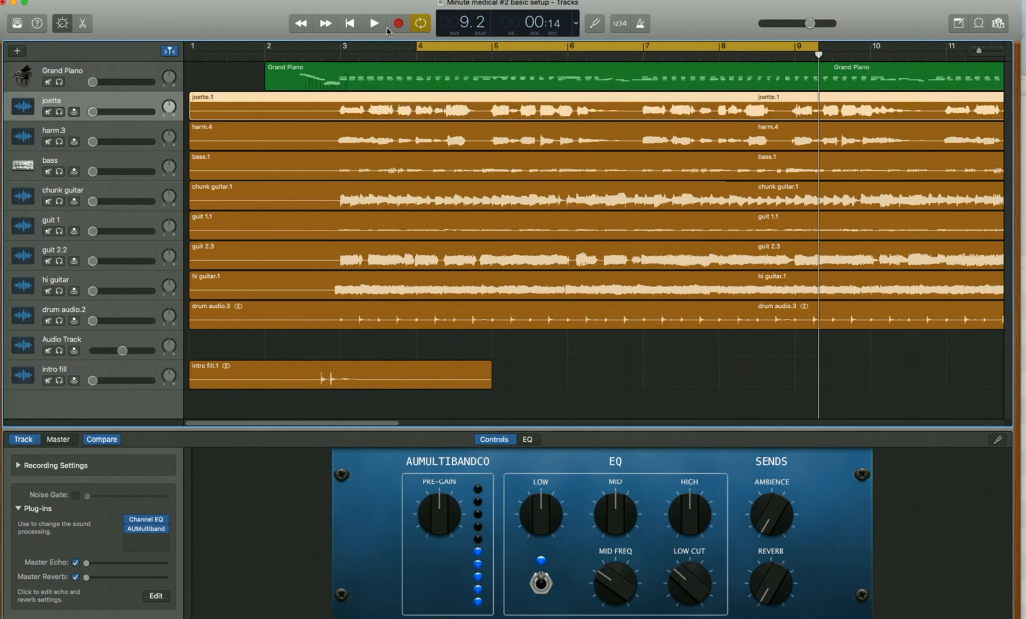
pyautogui.moveTo(818, 51); pyautogui.dragTo(436, 44)
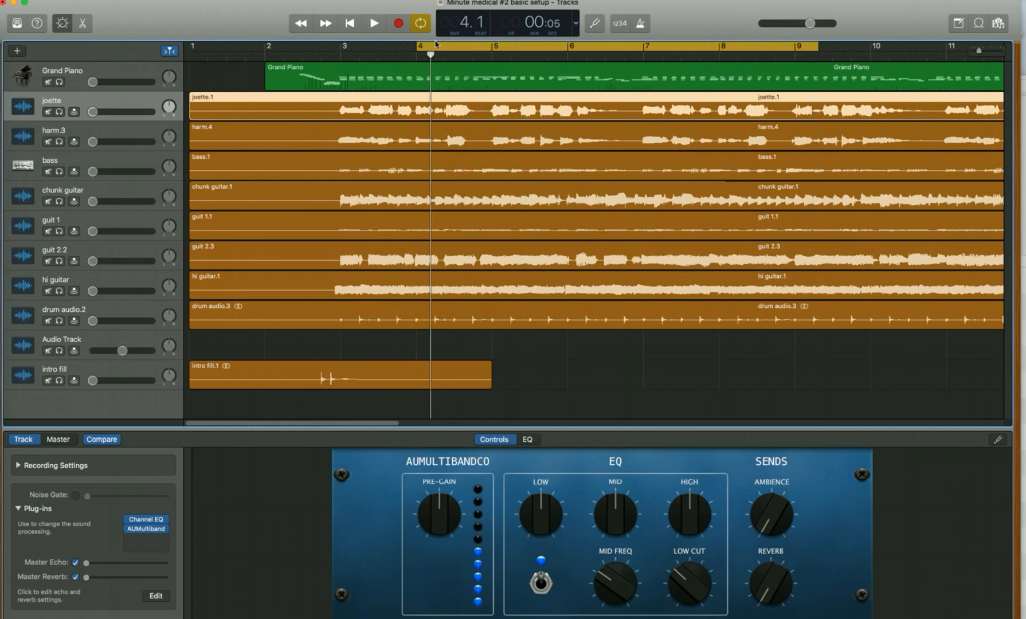
pyautogui.click(374, 23)
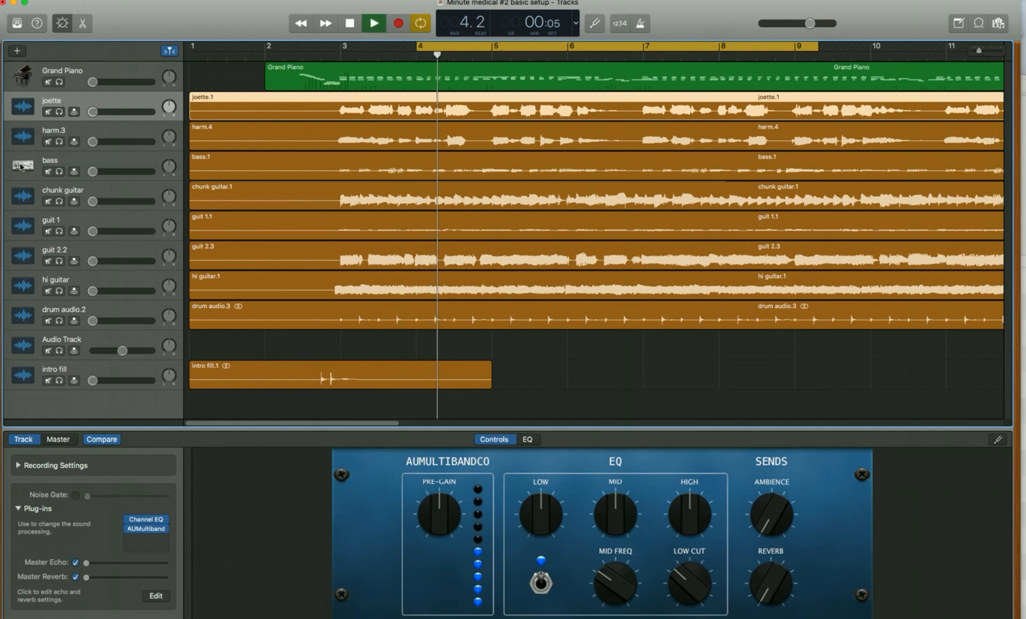
# - Raise harm.3's volume slightly past the fader's middle and open that track's Channel EQ with the frequency analyzer on
pyautogui.moveTo(92, 142); pyautogui.dragTo(129, 142)
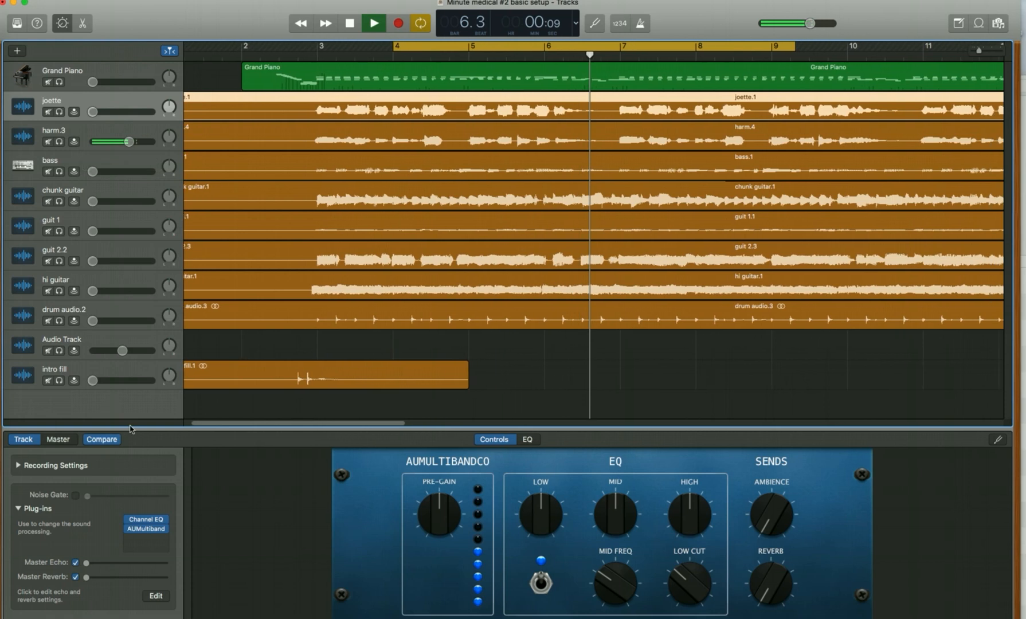
pyautogui.moveTo(147, 519)
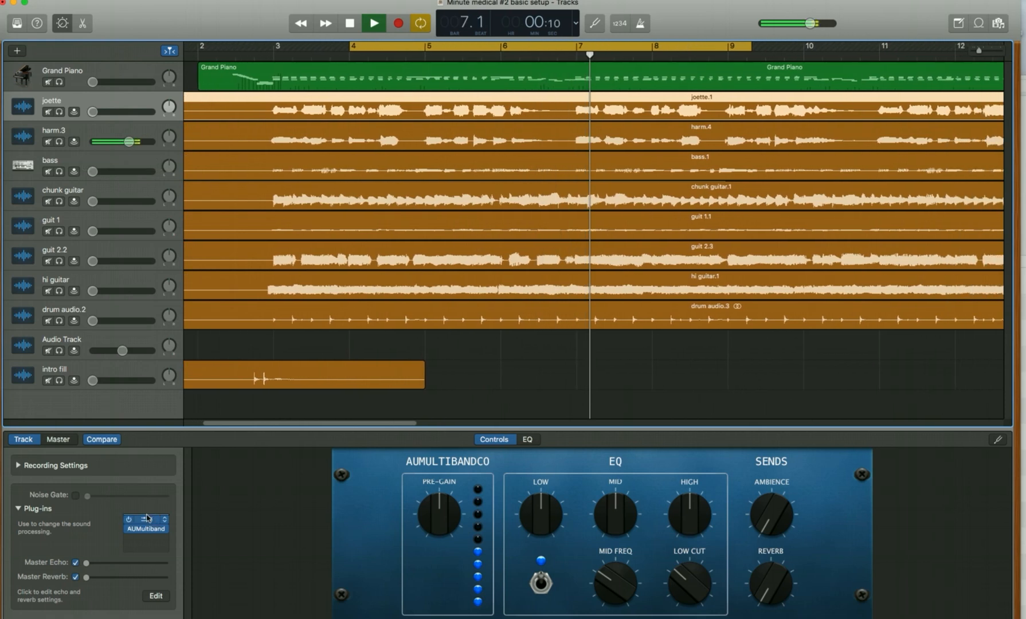
pyautogui.click(85, 136)
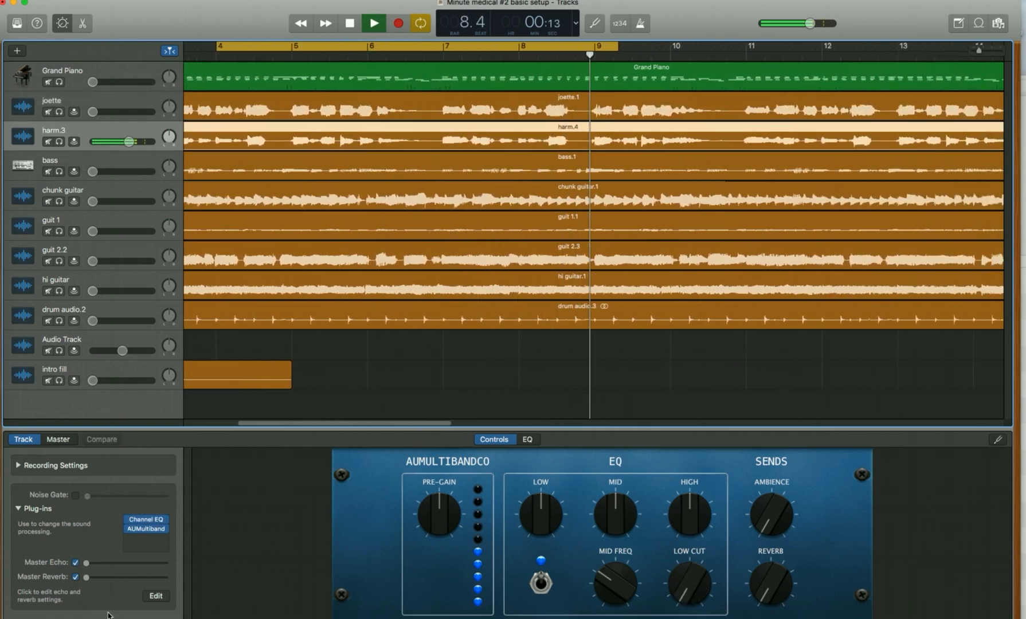
pyautogui.moveTo(143, 525)
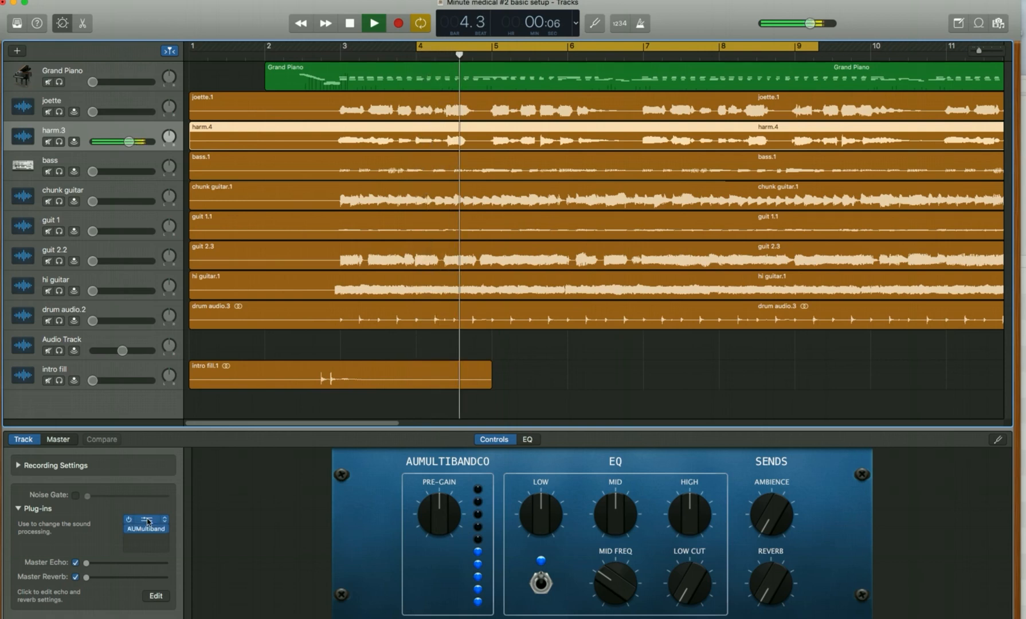
pyautogui.click(143, 522)
pyautogui.click(52, 226)
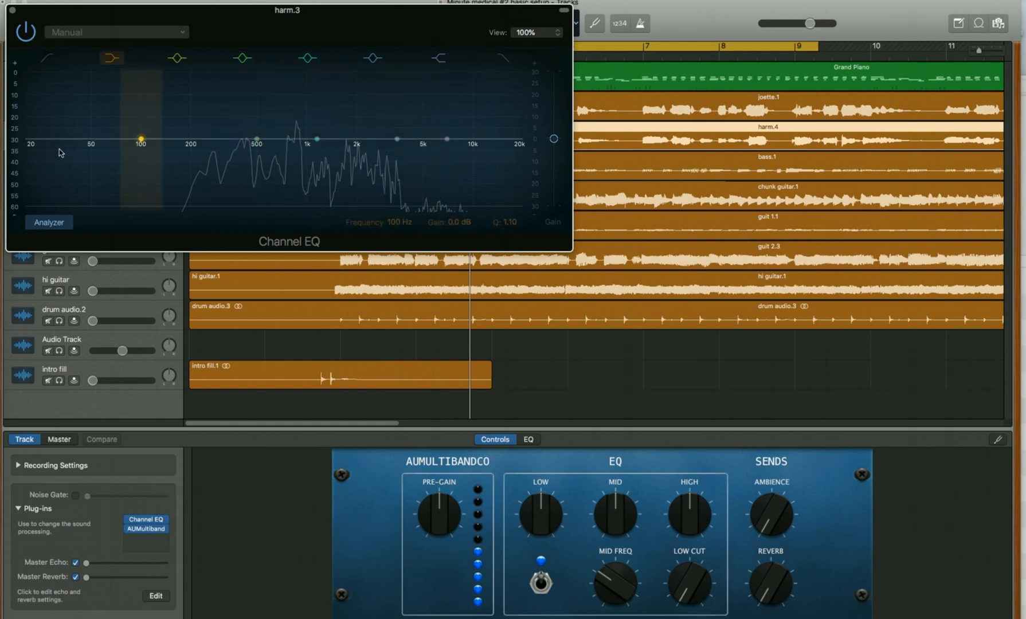
# - Enable harm.3's low-cut band around 200 Hz, set its slope to 48 dB/Oct, and raise its Q
pyautogui.click(47, 57)
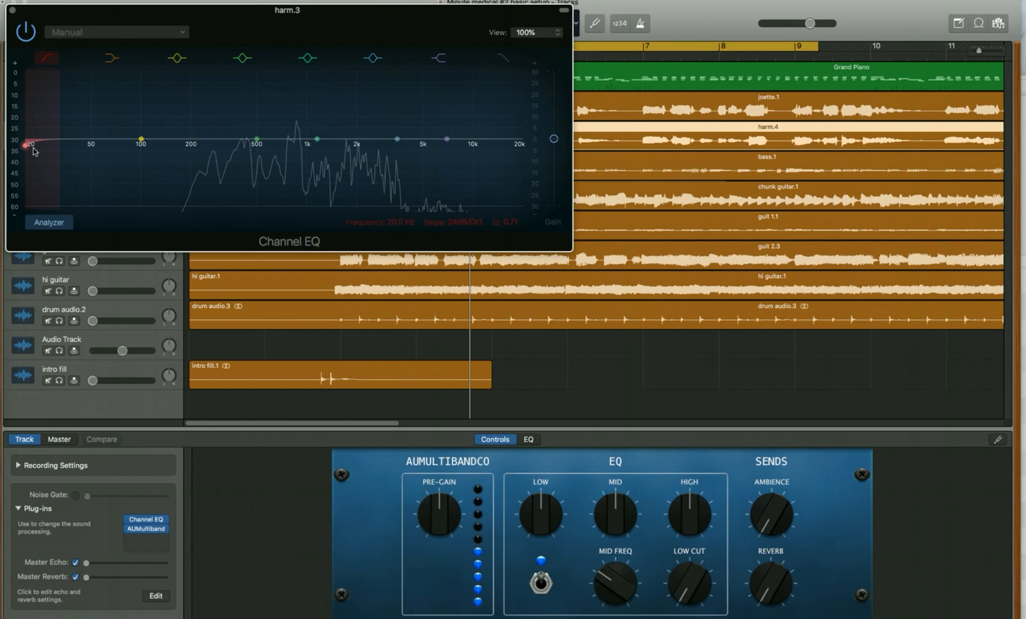
pyautogui.moveTo(32, 149); pyautogui.dragTo(222, 166)
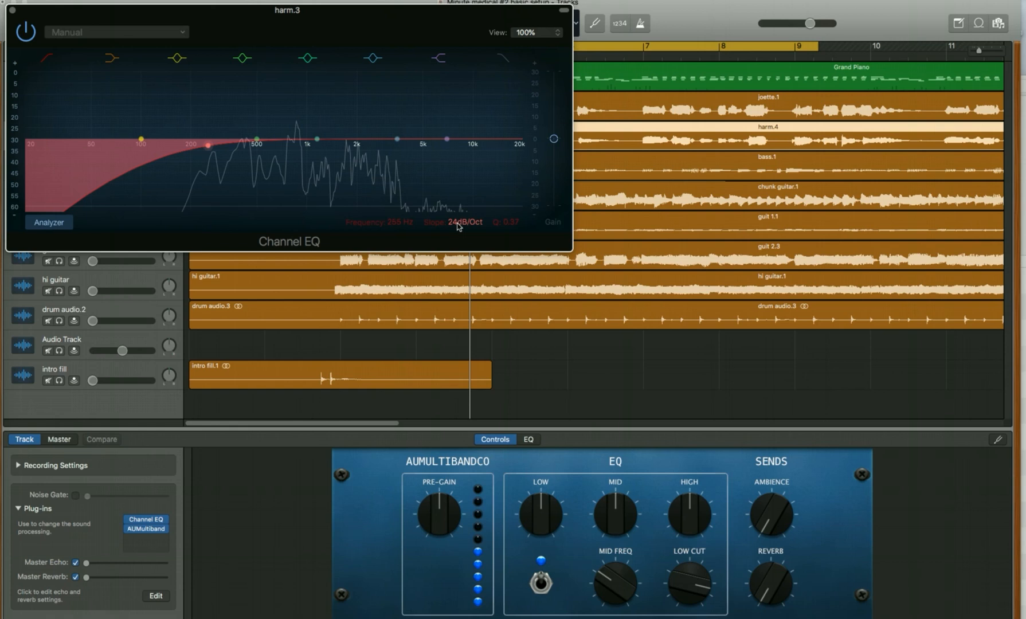
pyautogui.moveTo(458, 225); pyautogui.dragTo(458, 218)
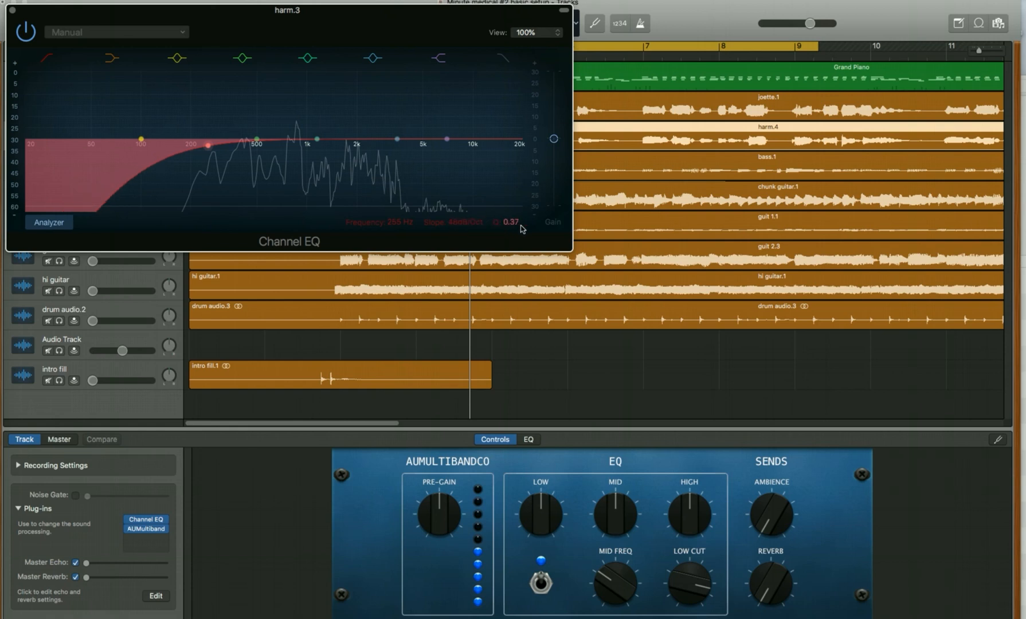
pyautogui.moveTo(511, 222); pyautogui.dragTo(510, 220)
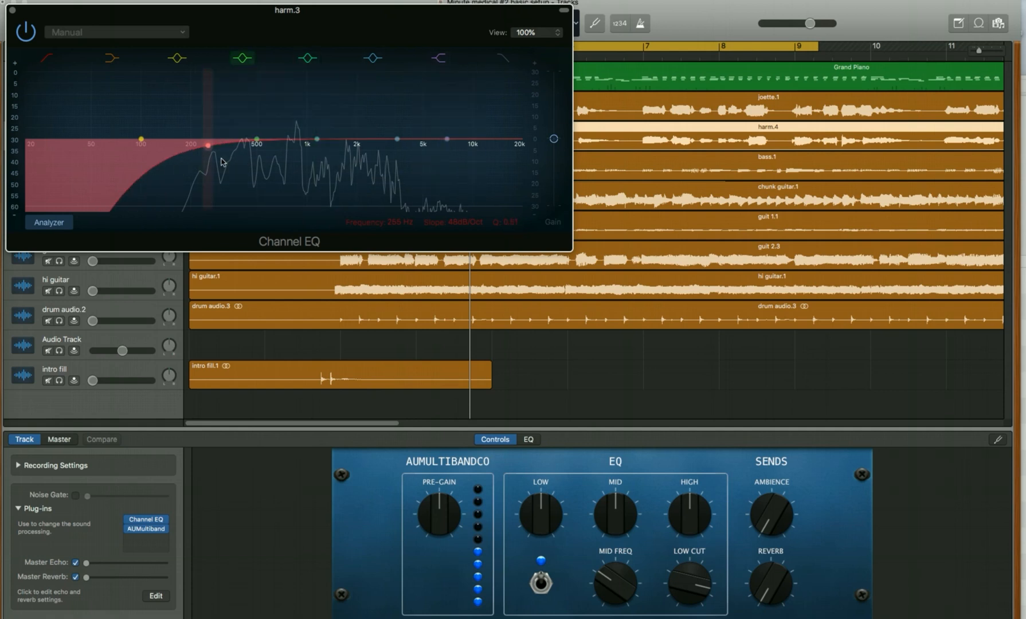
pyautogui.moveTo(201, 150); pyautogui.dragTo(191, 150)
# - Enable harm.3's high-shelf band without gain, boost the upper-mid bell band slightly around 5 kHz, and close Channel EQ
pyautogui.click(447, 140)
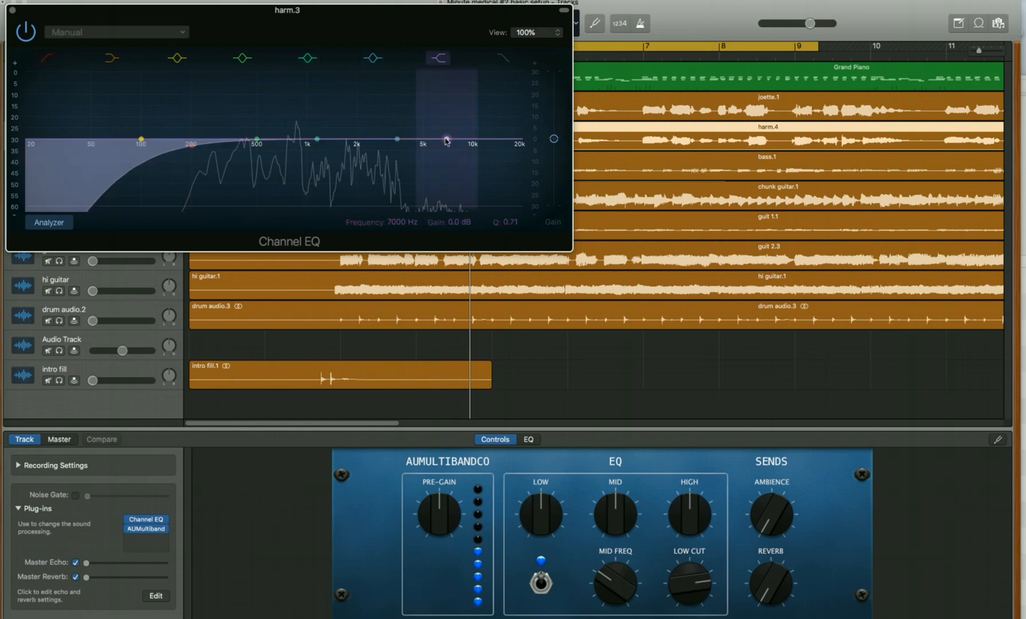
pyautogui.moveTo(398, 139); pyautogui.dragTo(423, 130)
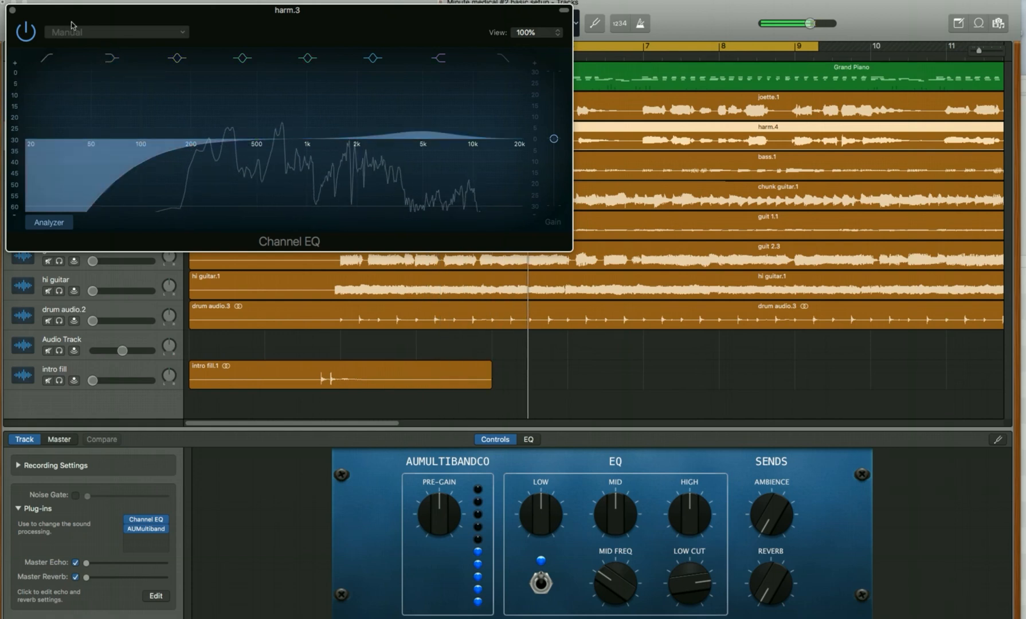
pyautogui.click(12, 11)
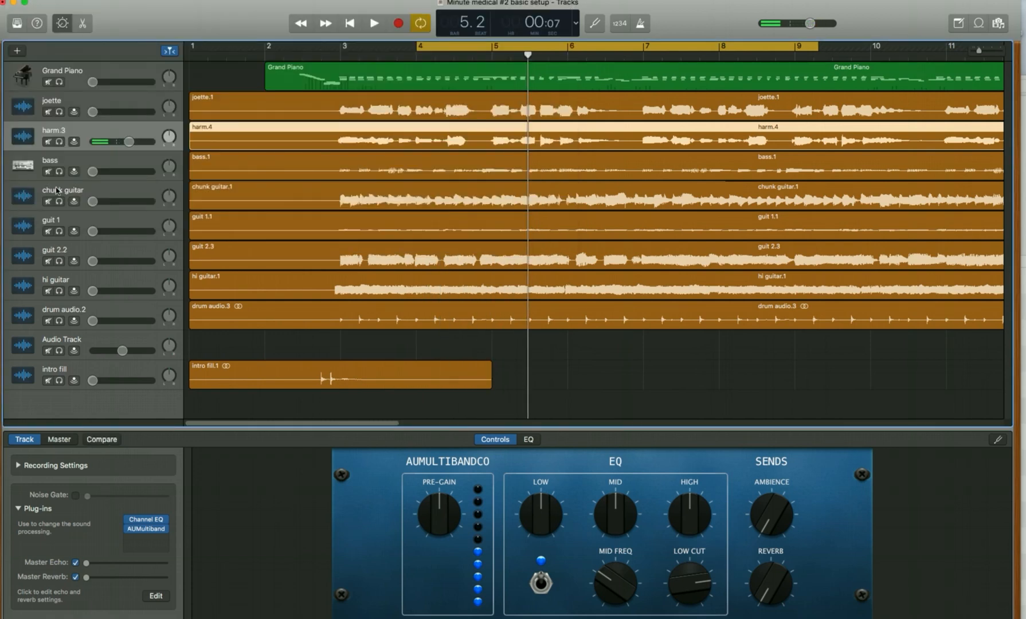
# - Open harm.3's AUMultibandCompressor, lower the Band 2 threshold to about -24.3 dB during playback, and move the Band 2/3 crossover to 473 Hz
pyautogui.click(145, 531)
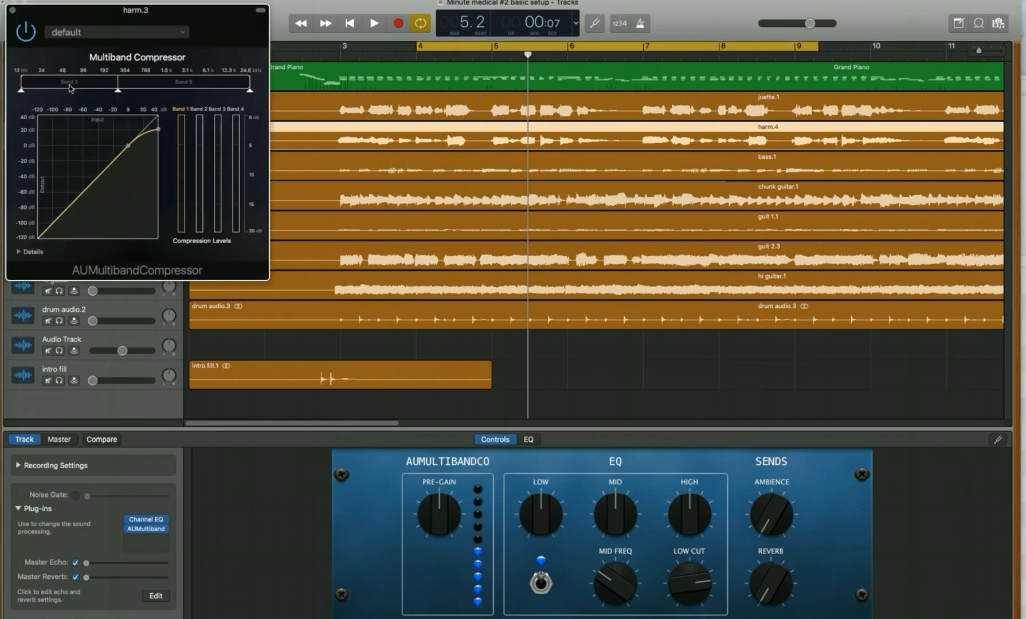
pyautogui.press('space')
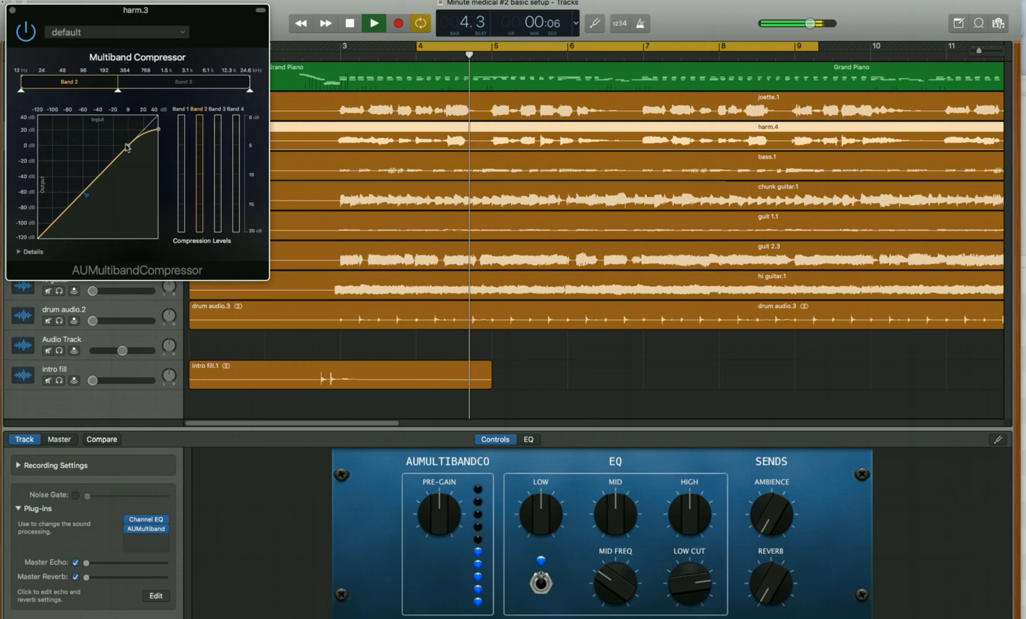
pyautogui.moveTo(127, 148); pyautogui.dragTo(110, 162)
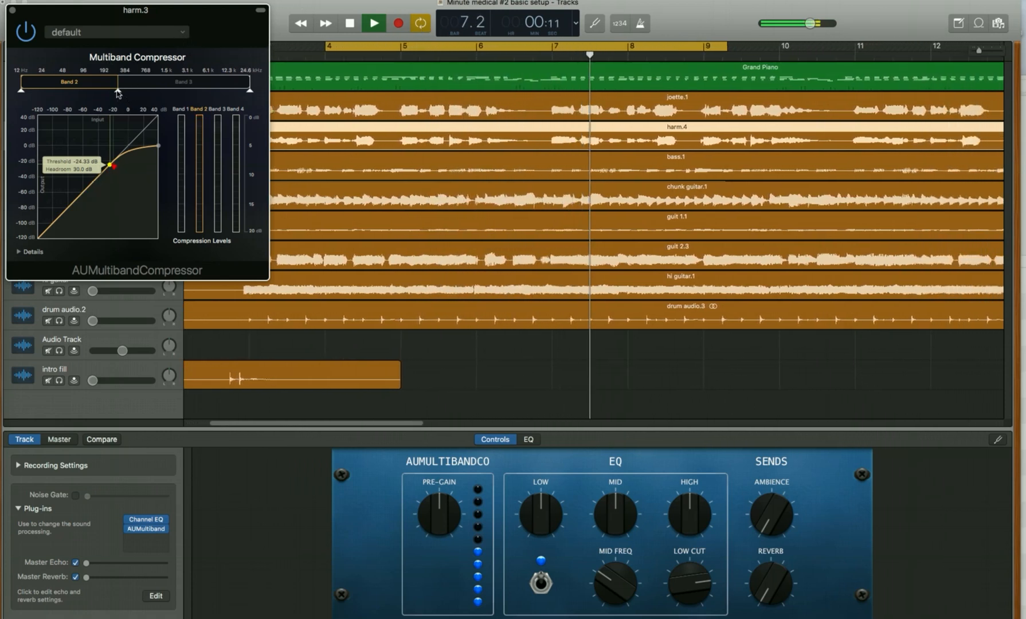
pyautogui.moveTo(118, 93); pyautogui.dragTo(132, 92)
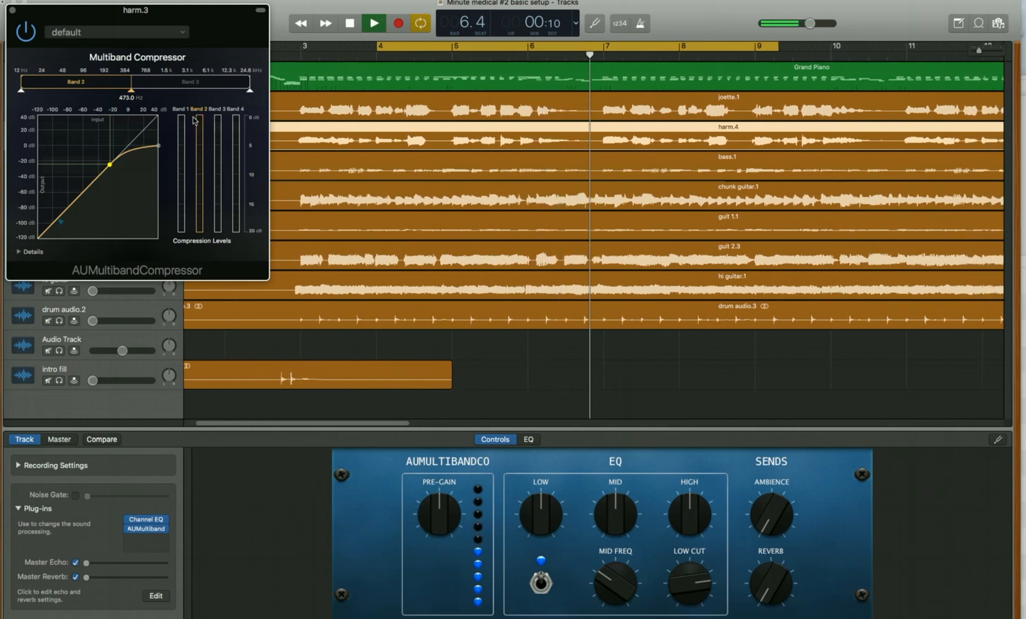
# - Lower harm.3's Band 3 threshold to about -21.9 dB, stop playback, and close the compressor
pyautogui.click(178, 86)
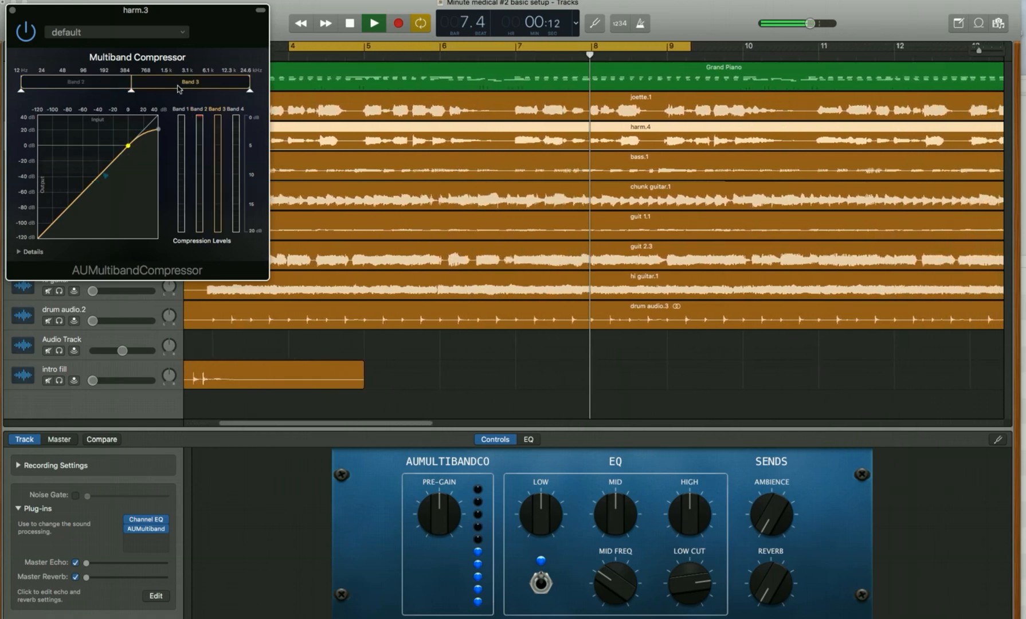
pyautogui.moveTo(130, 151); pyautogui.dragTo(112, 165)
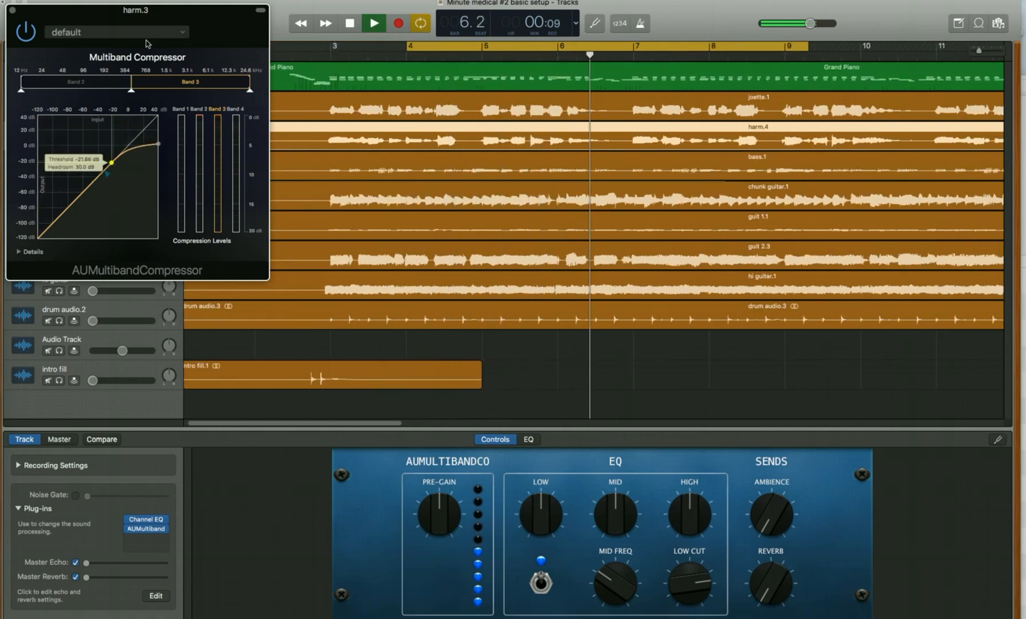
pyautogui.click(350, 24)
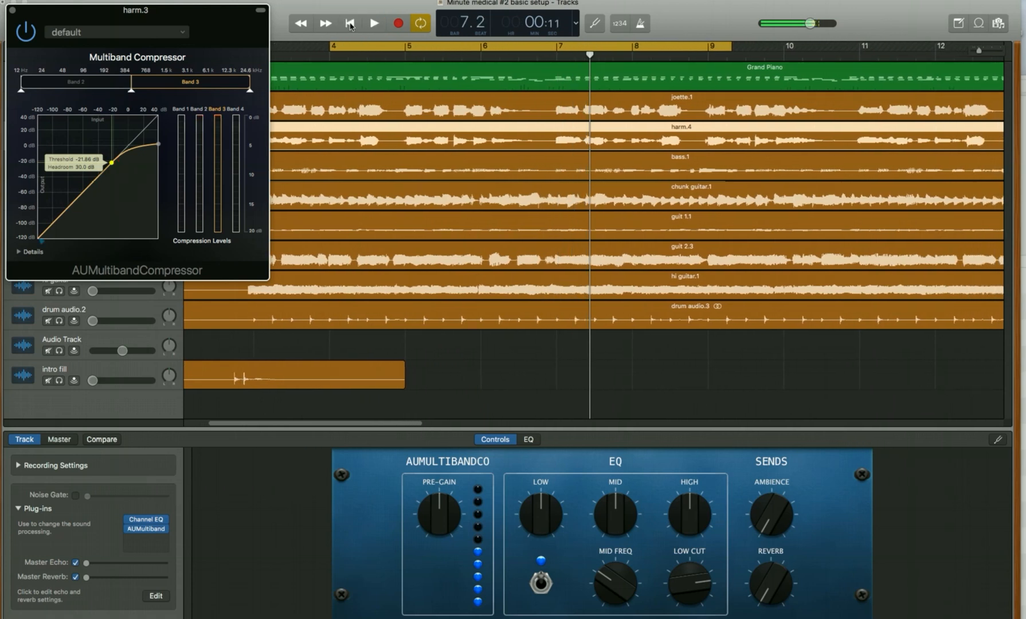
pyautogui.click(12, 10)
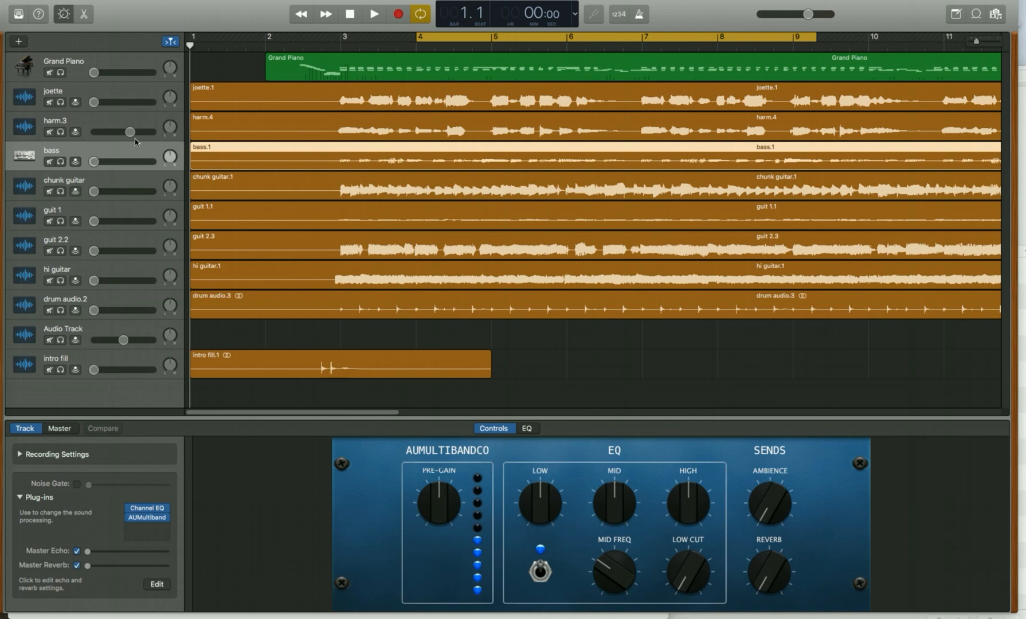
# - Pull harm.3's volume fully down, raise the bass track to -1.3 dB, and audition it from bar 4
pyautogui.moveTo(130, 133); pyautogui.dragTo(27, 134)
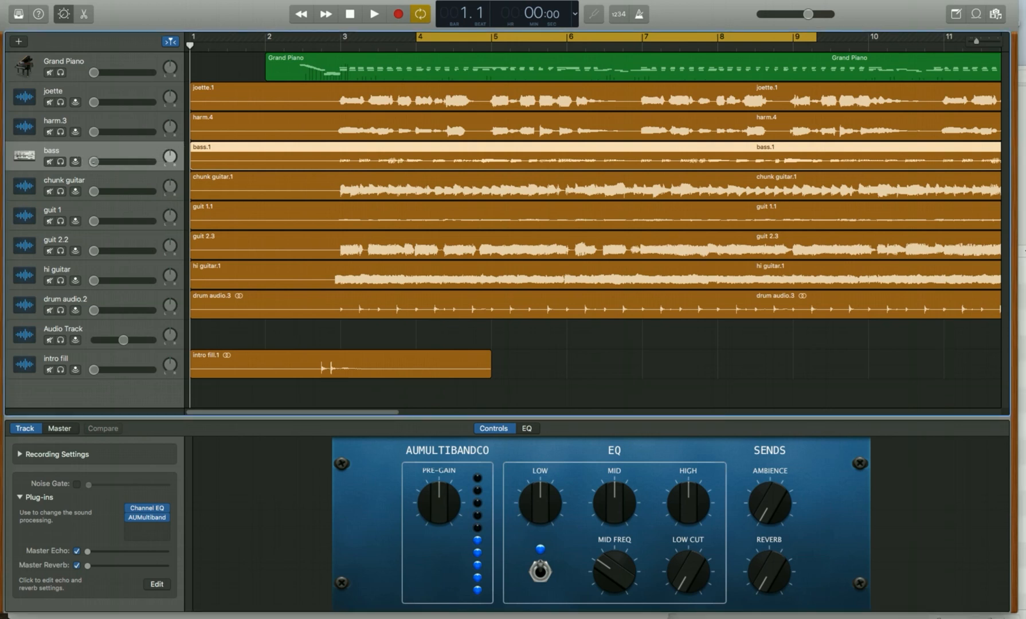
pyautogui.moveTo(94, 162); pyautogui.dragTo(116, 162)
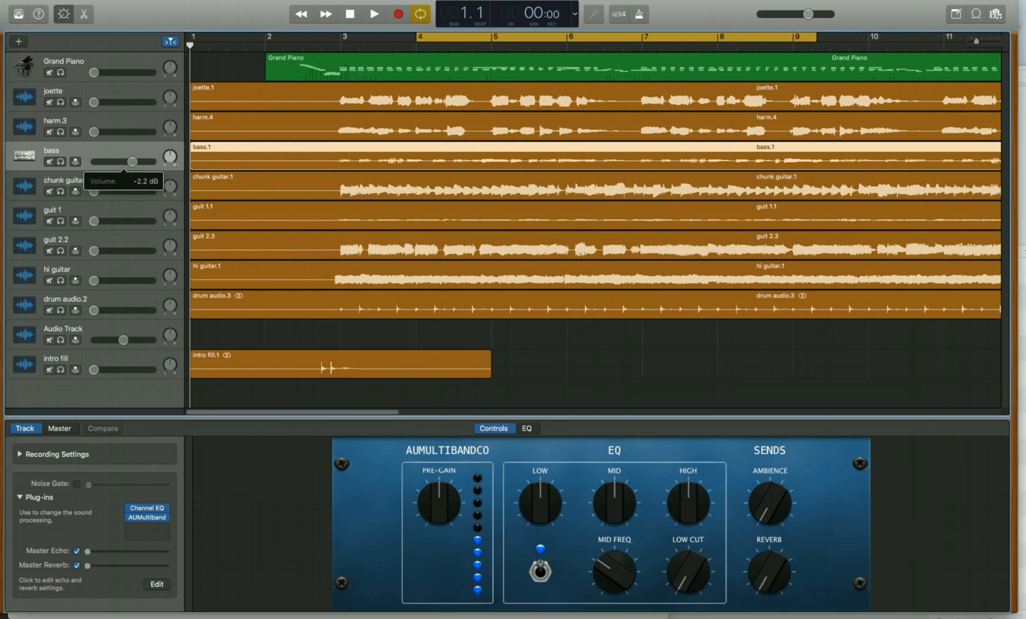
pyautogui.click(411, 43)
pyautogui.press('space')
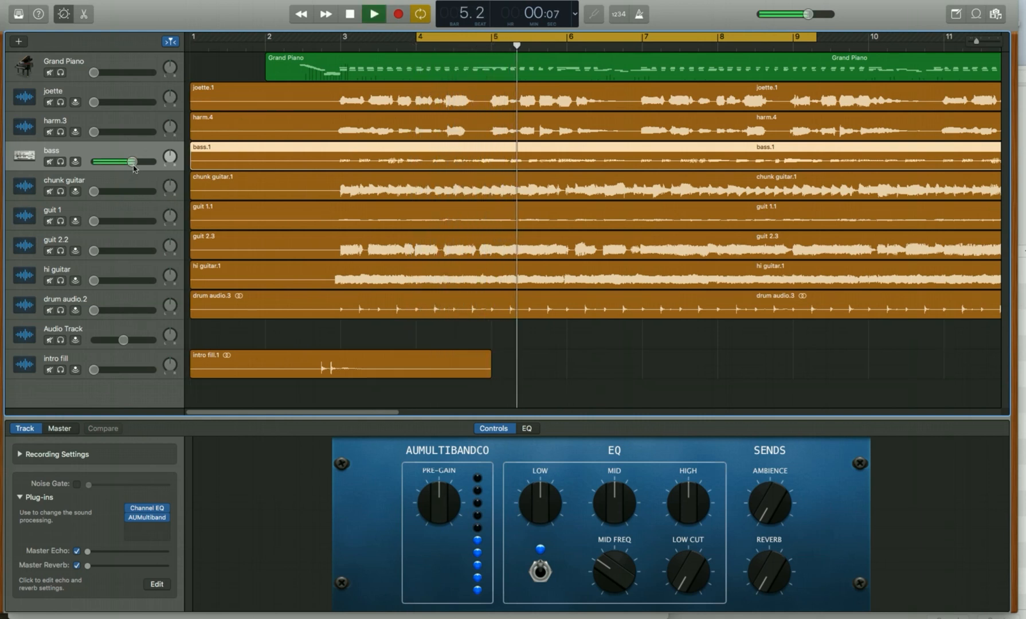
pyautogui.moveTo(132, 162); pyautogui.dragTo(135, 162)
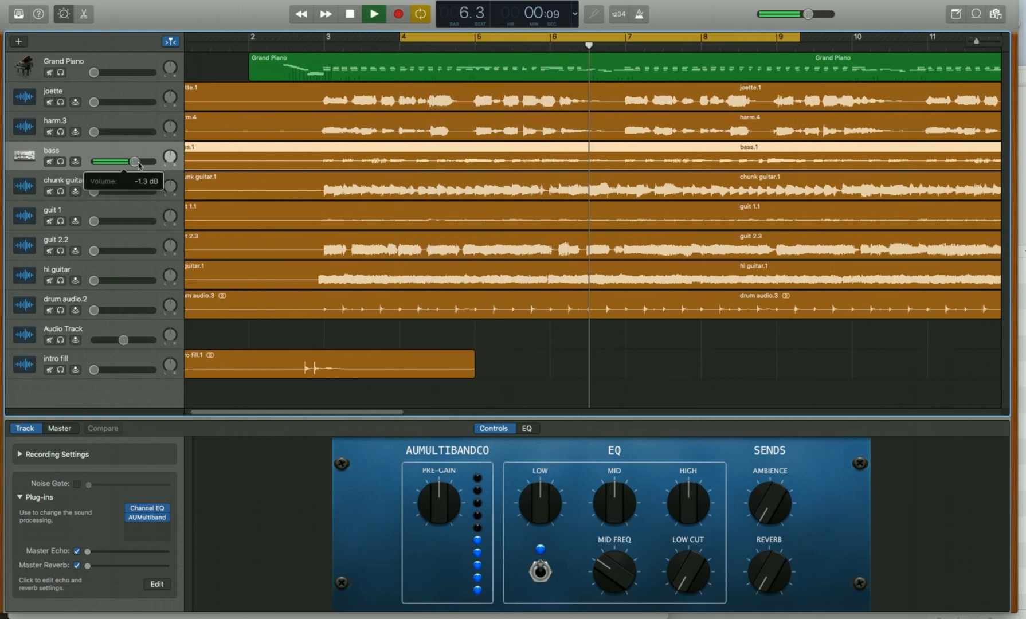
pyautogui.press('space')
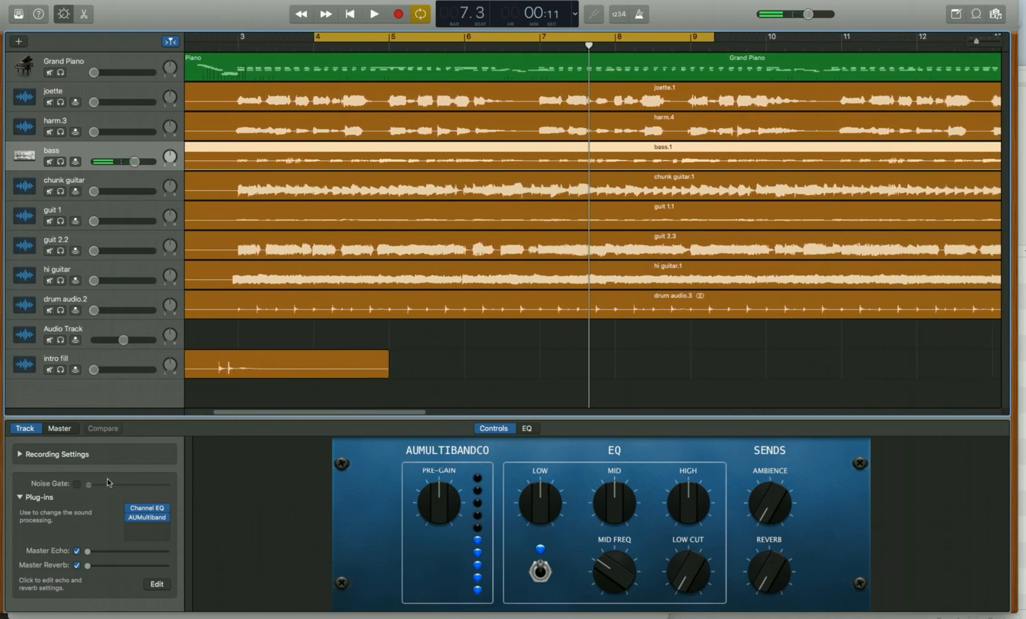
# - Open the bass track's Channel EQ with the analyzer on and boost the upper-mid bell band +3.5 dB at 2250 Hz
pyautogui.click(148, 510)
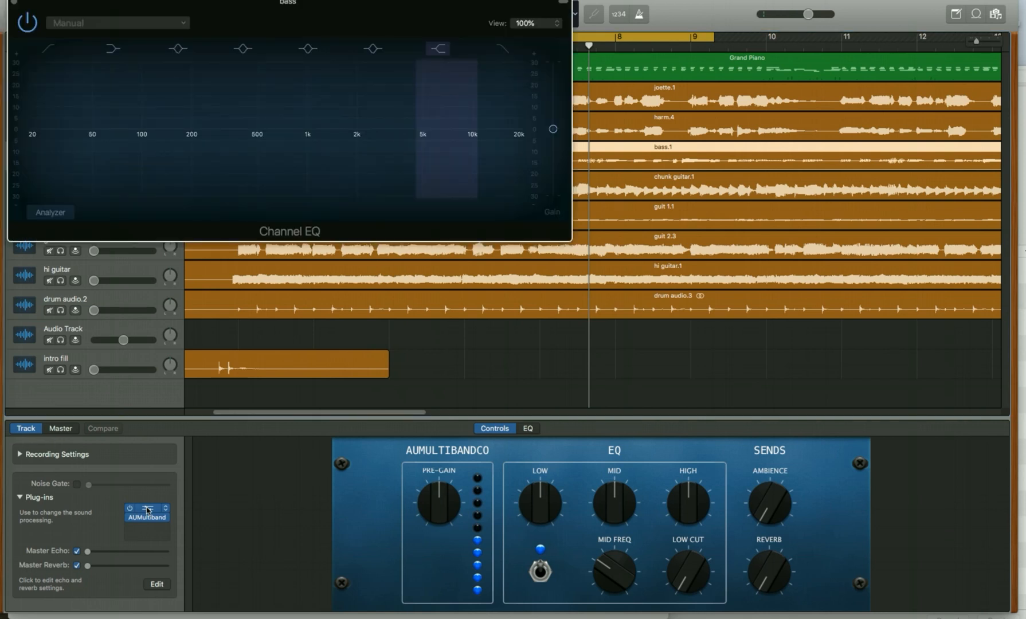
pyautogui.click(51, 213)
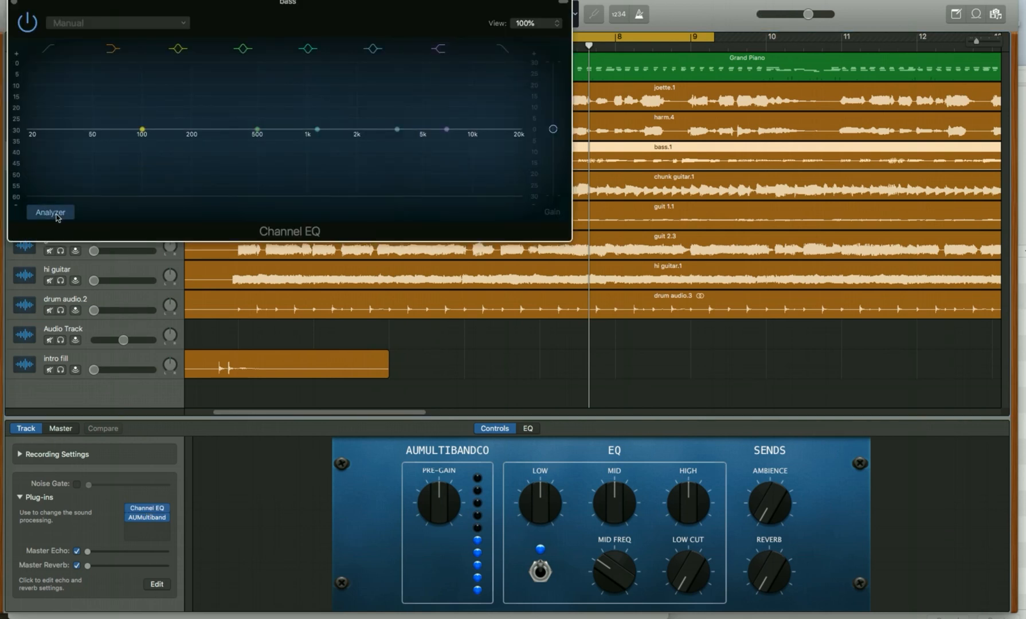
pyautogui.press('space')
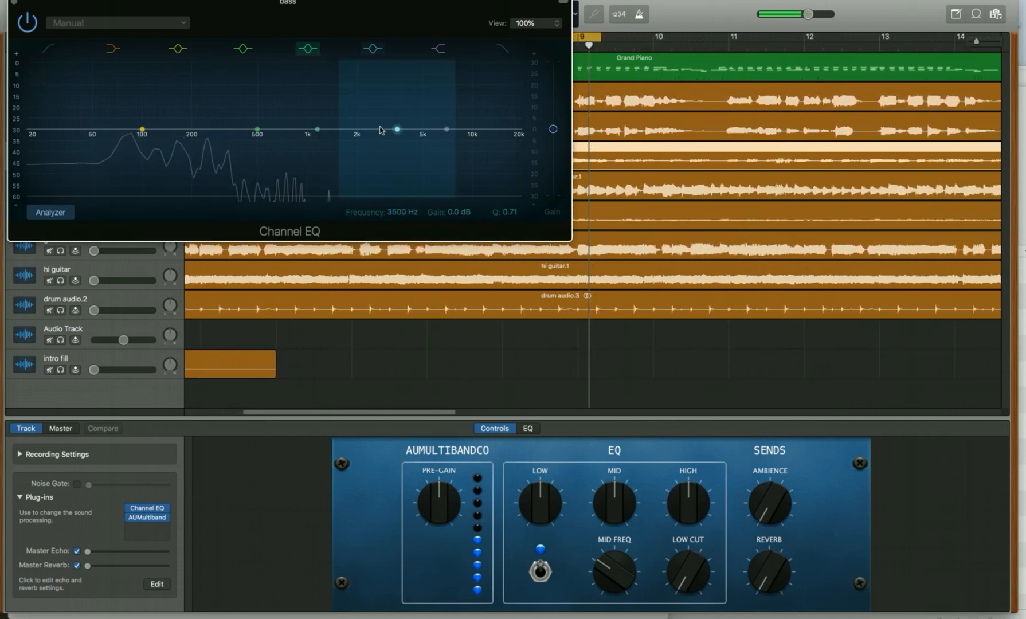
pyautogui.moveTo(398, 130); pyautogui.dragTo(366, 122)
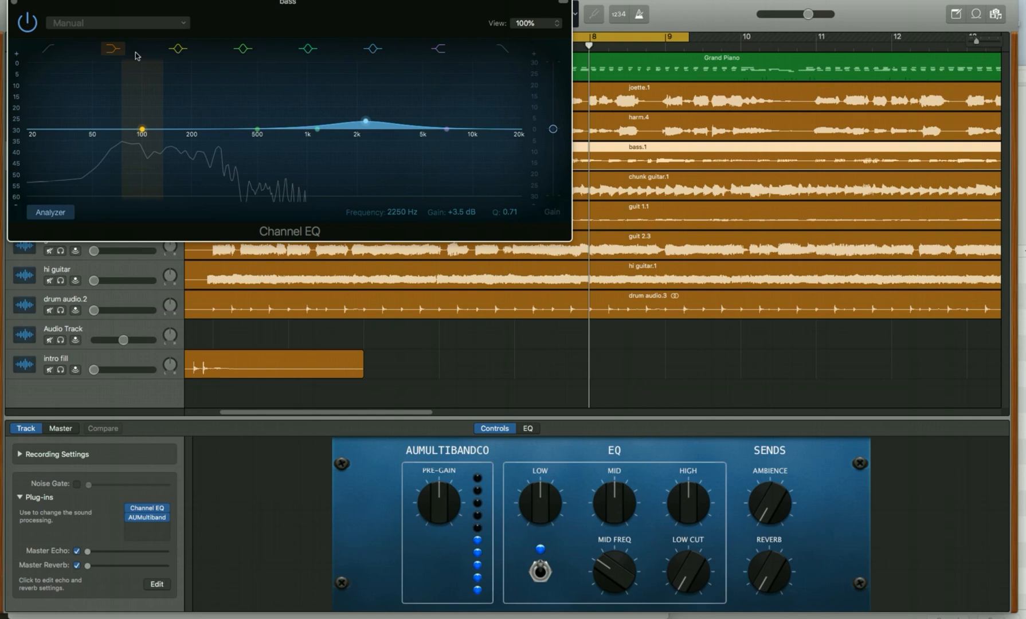
pyautogui.click(16, 4)
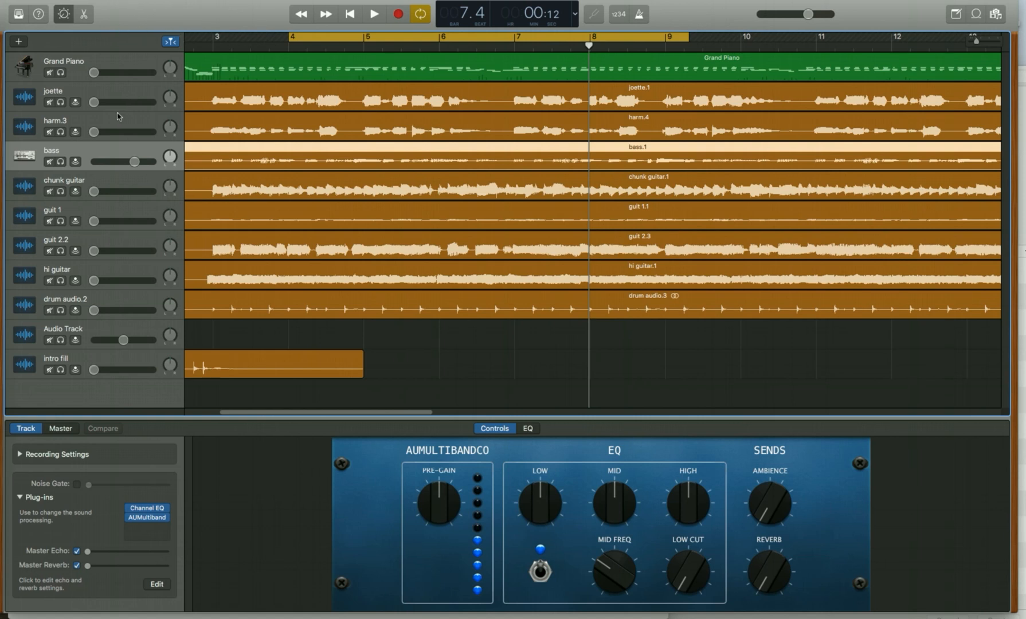
# - In the bass track's AUMultibandCompressor, lower the Band 2 threshold to about -27.6 dB and the Band 3 threshold to about -33.5 dB
pyautogui.click(148, 518)
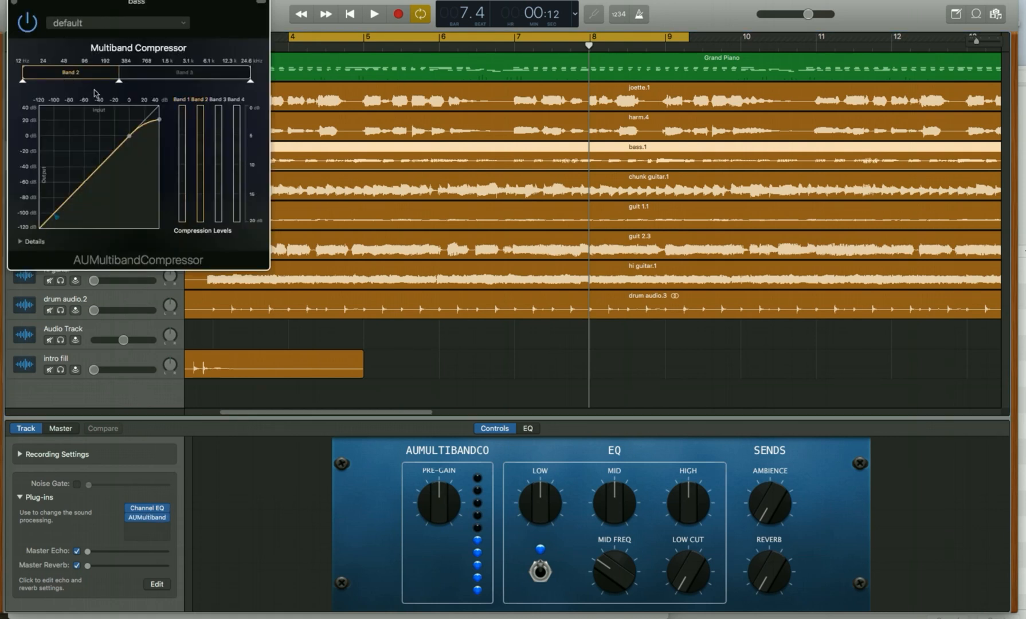
pyautogui.press('space')
pyautogui.moveTo(129, 136); pyautogui.dragTo(112, 153)
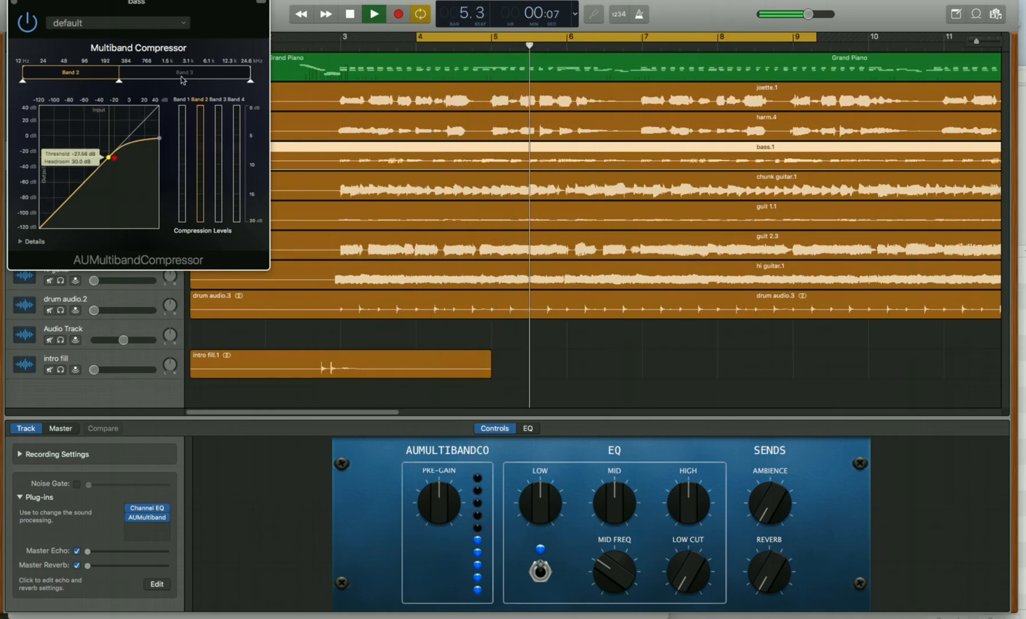
pyautogui.click(183, 77)
pyautogui.moveTo(130, 136); pyautogui.dragTo(107, 162)
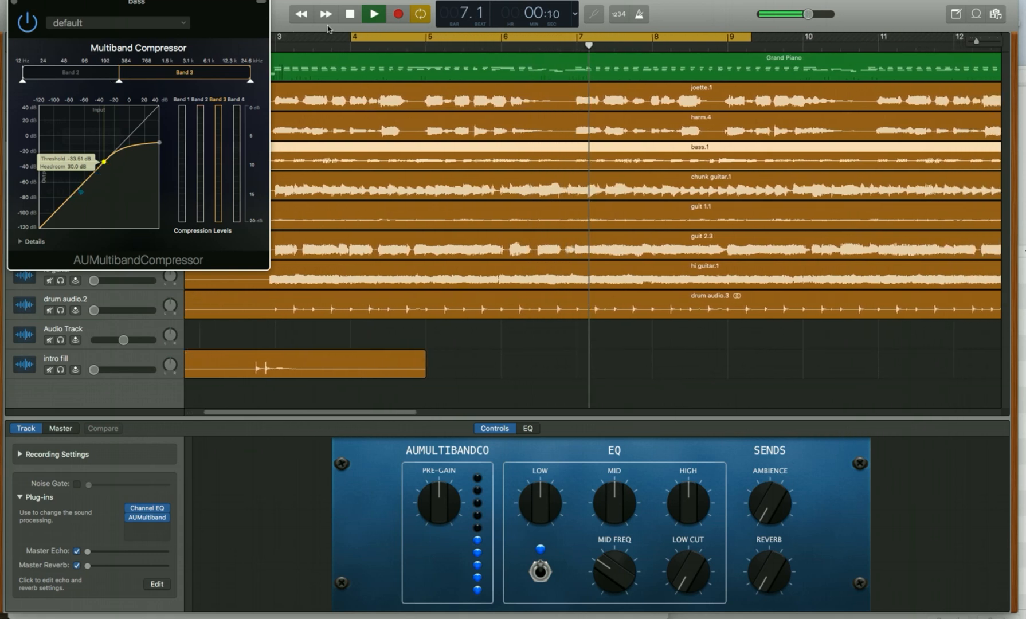
pyautogui.click(350, 14)
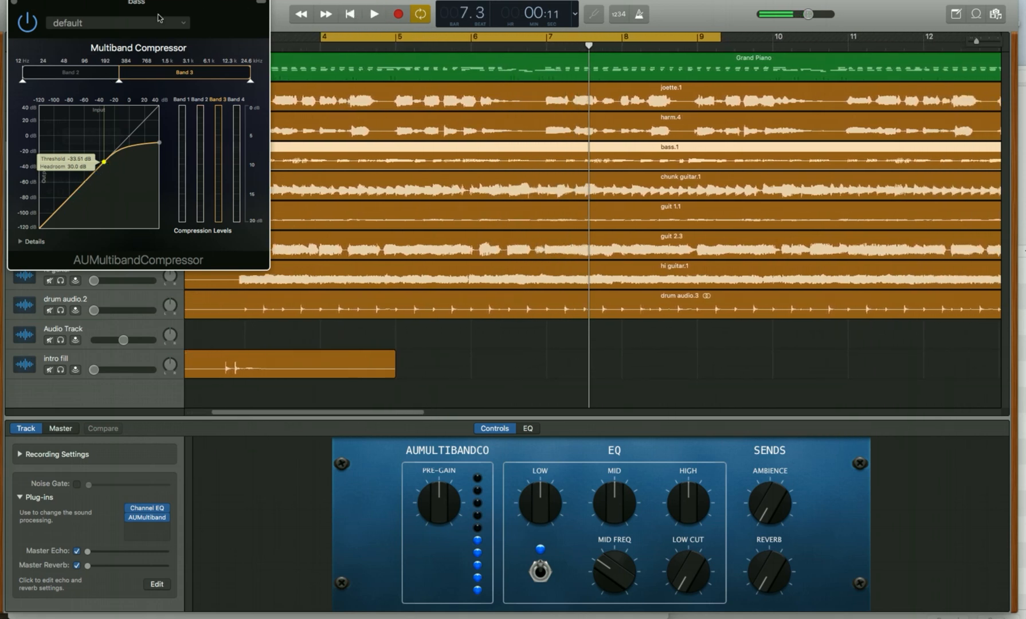
pyautogui.click(15, 3)
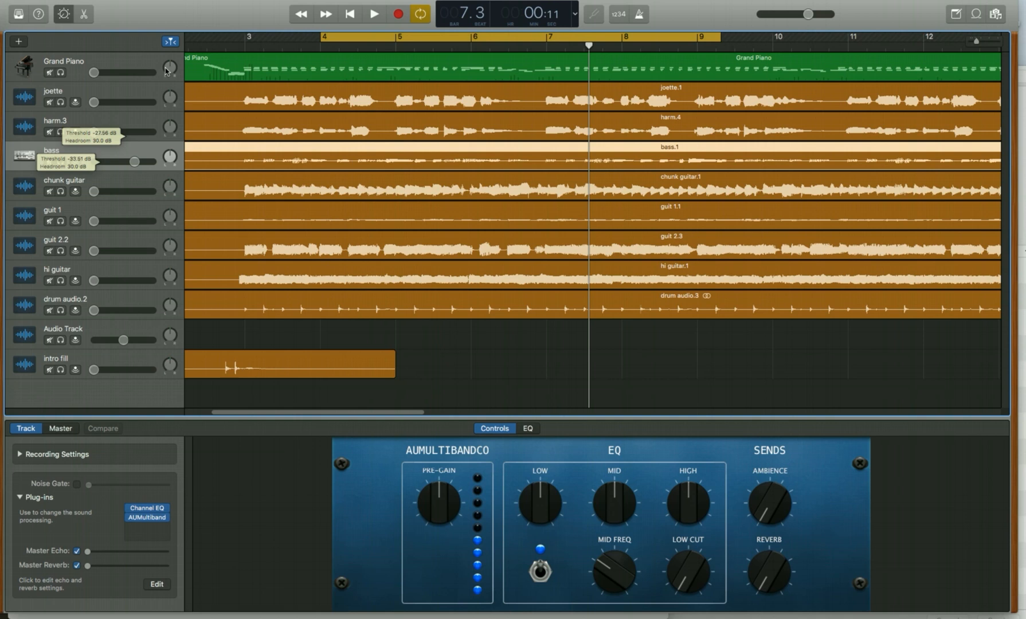
# - Pull the bass volume fully down, raise chunk guitar to about the fader's middle, and select and audition that track
pyautogui.moveTo(135, 162); pyautogui.dragTo(95, 191)
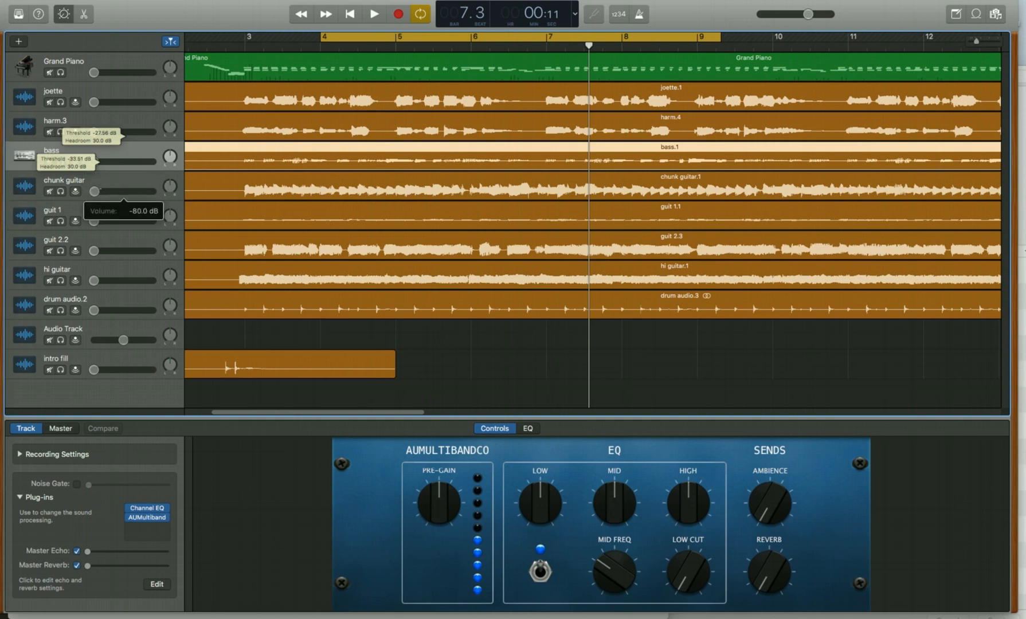
pyautogui.press('space')
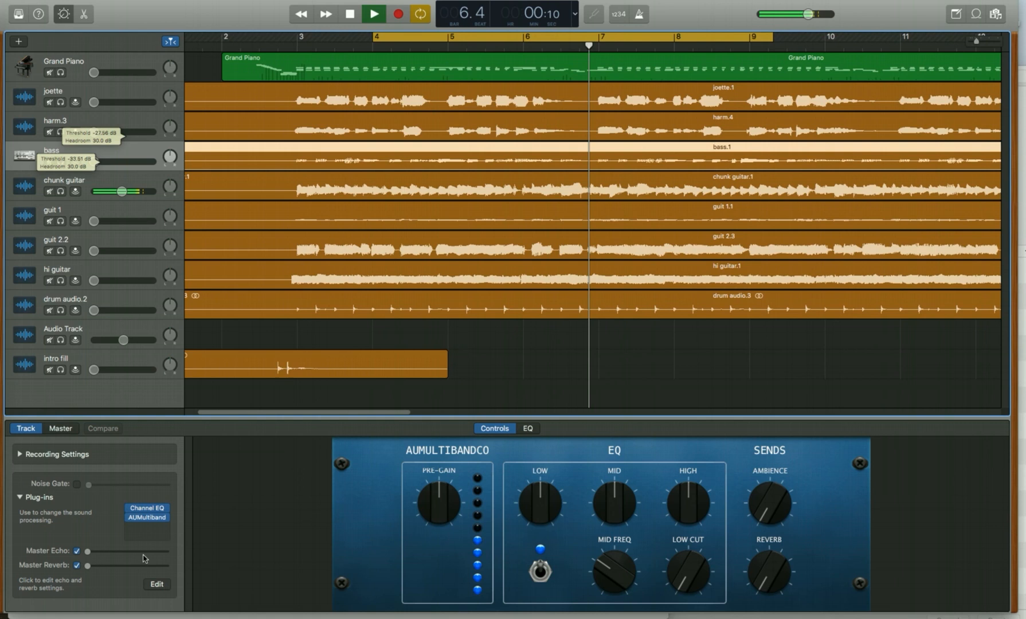
pyautogui.click(147, 509)
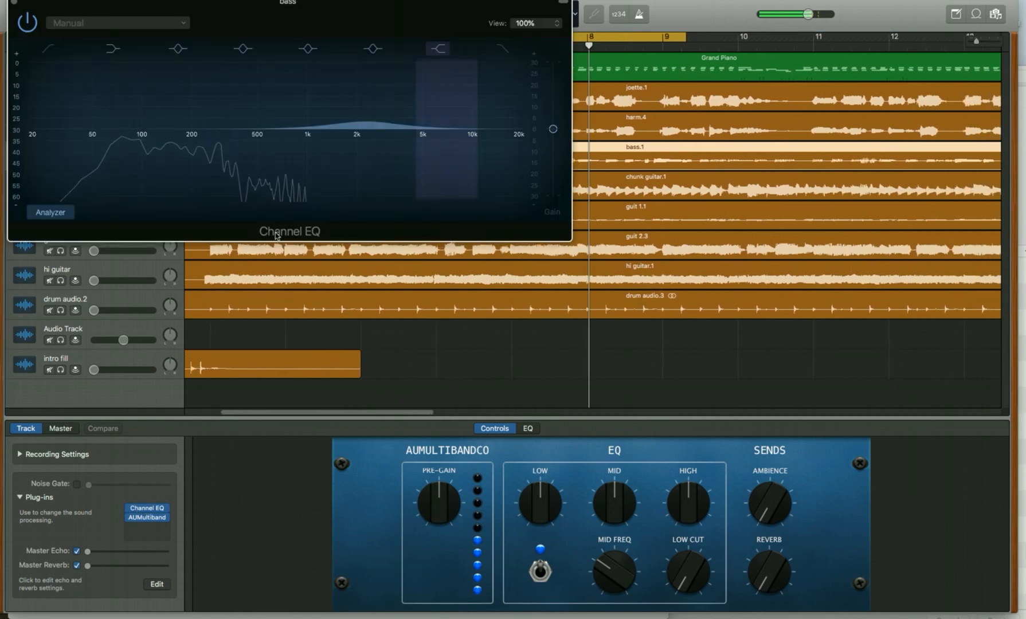
pyautogui.click(14, 1)
pyautogui.click(102, 184)
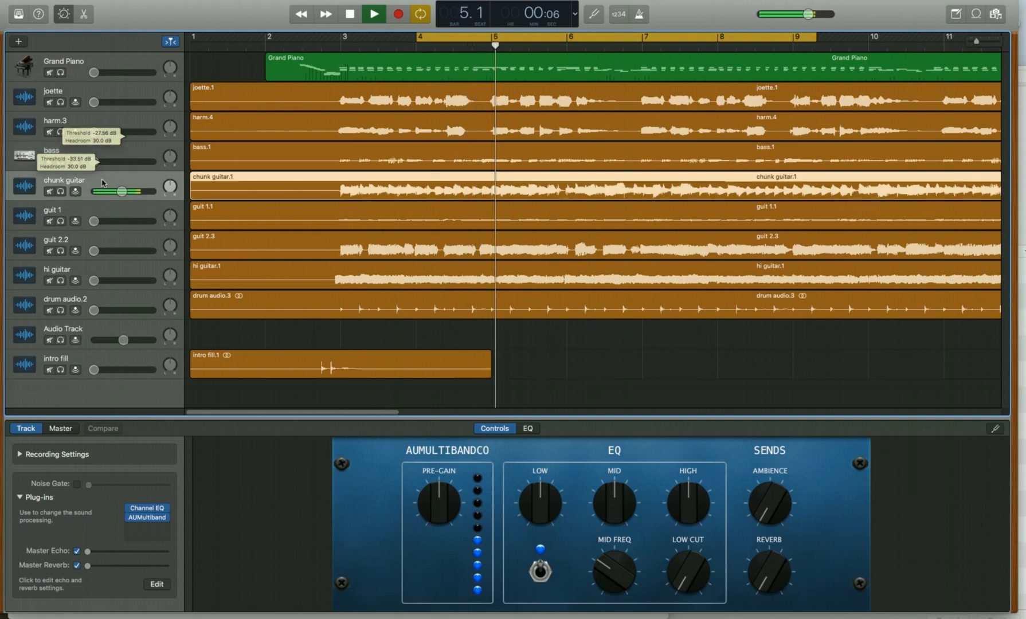
pyautogui.press('space')
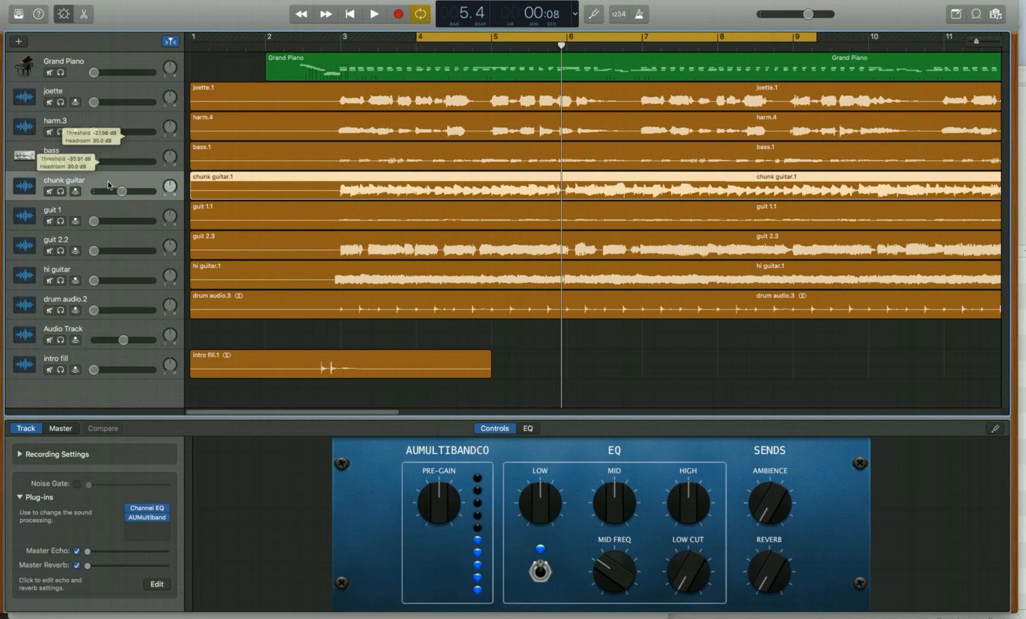
# - Open chunk guitar's Channel EQ with the analyzer on and set the low-shelf band to 73 Hz at +1.0 dB
pyautogui.click(146, 509)
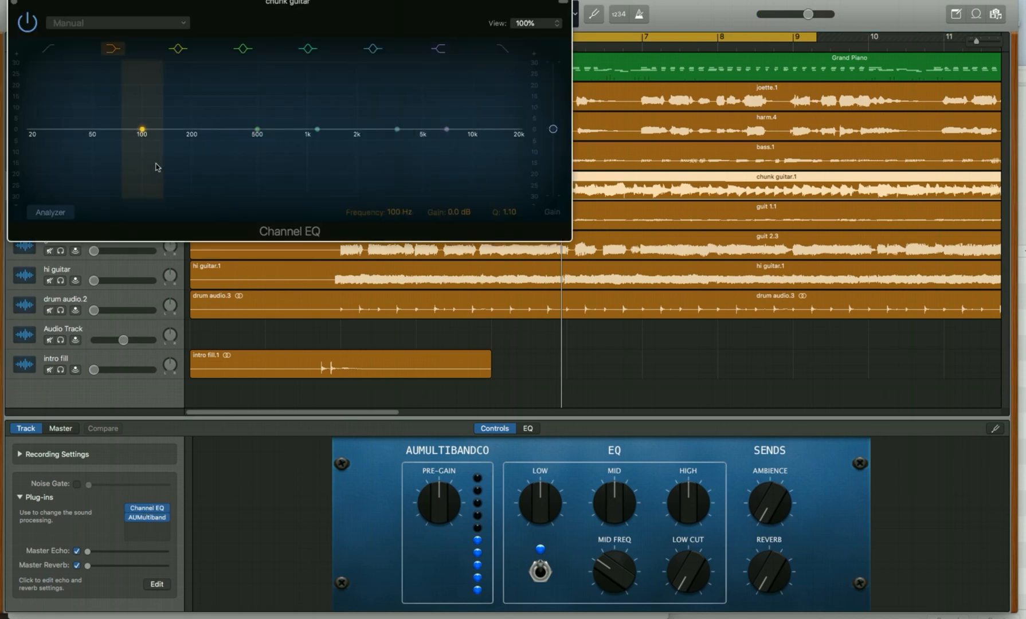
pyautogui.click(52, 214)
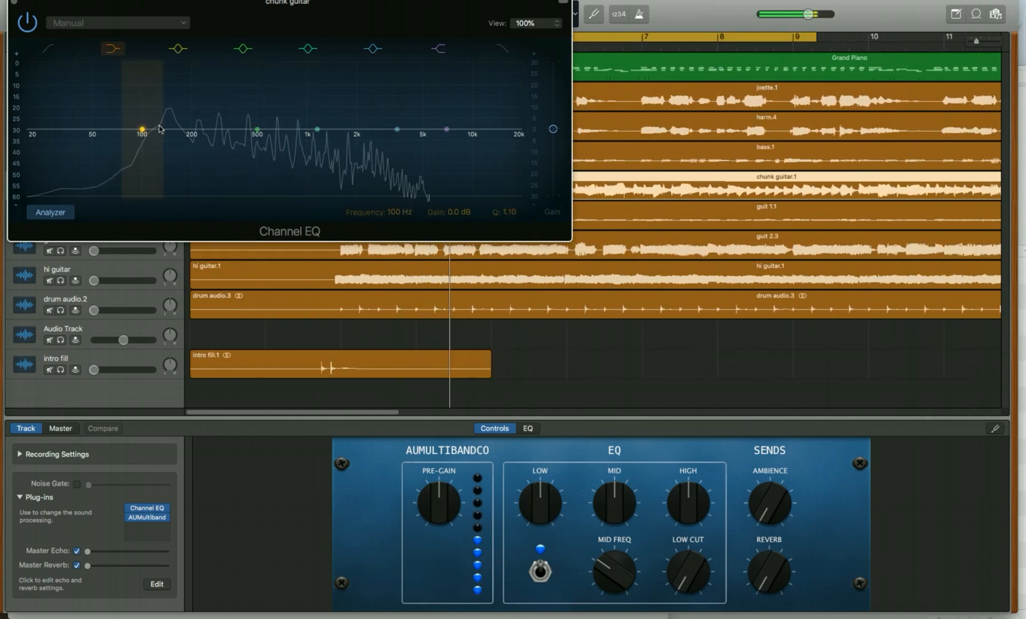
pyautogui.moveTo(143, 130); pyautogui.dragTo(120, 128)
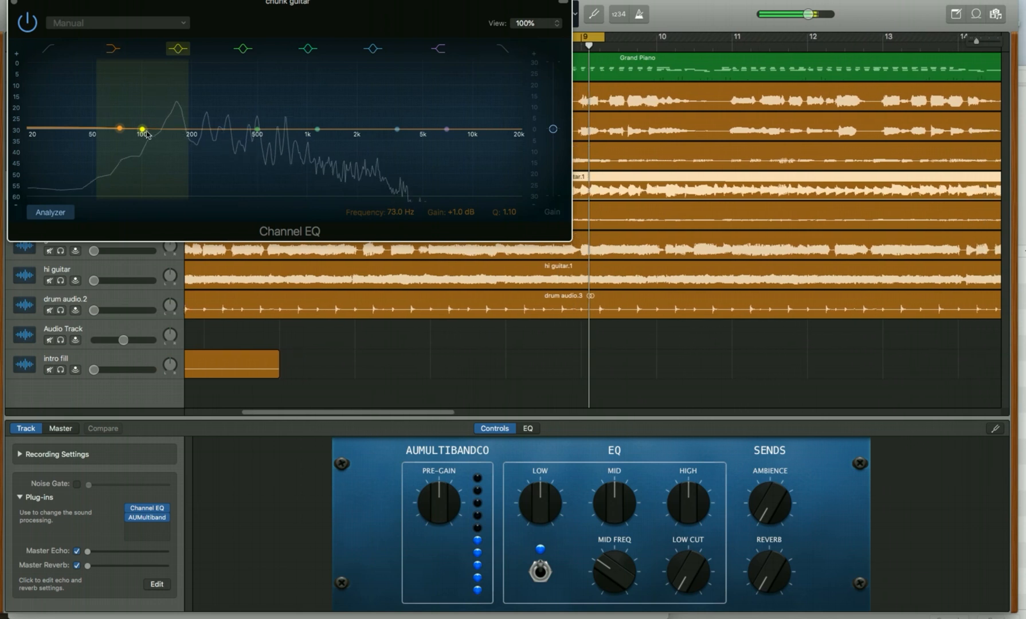
# - Cut chunk guitar's lowest bell band 2.5 dB at 152 Hz with Q 1.20, boost the upper-mid bell slightly near 2.3 kHz, and close Channel EQ
pyautogui.moveTo(146, 132); pyautogui.dragTo(150, 132)
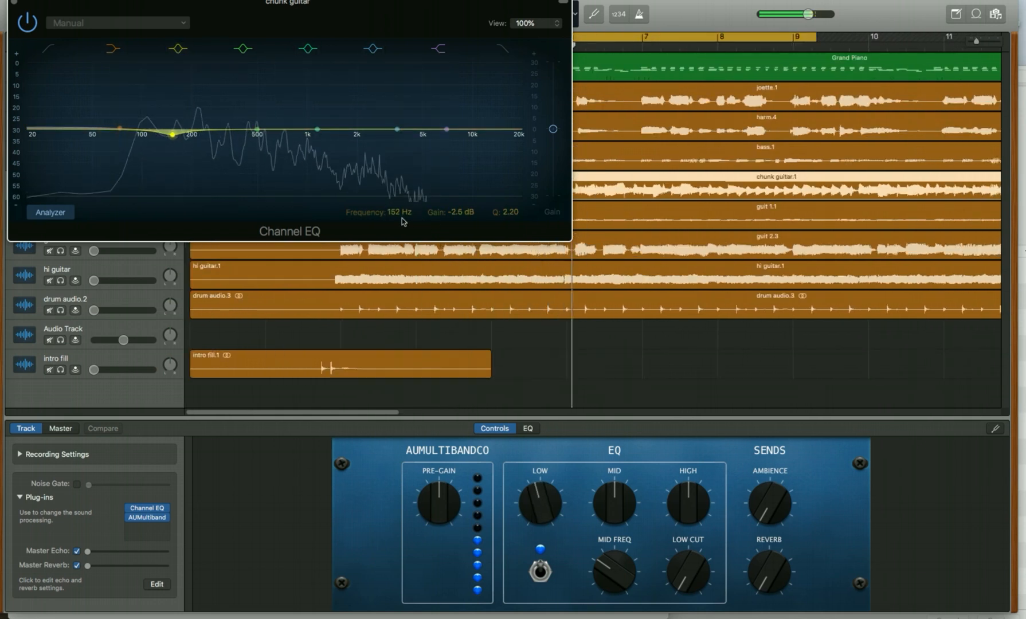
pyautogui.moveTo(497, 221); pyautogui.dragTo(497, 250)
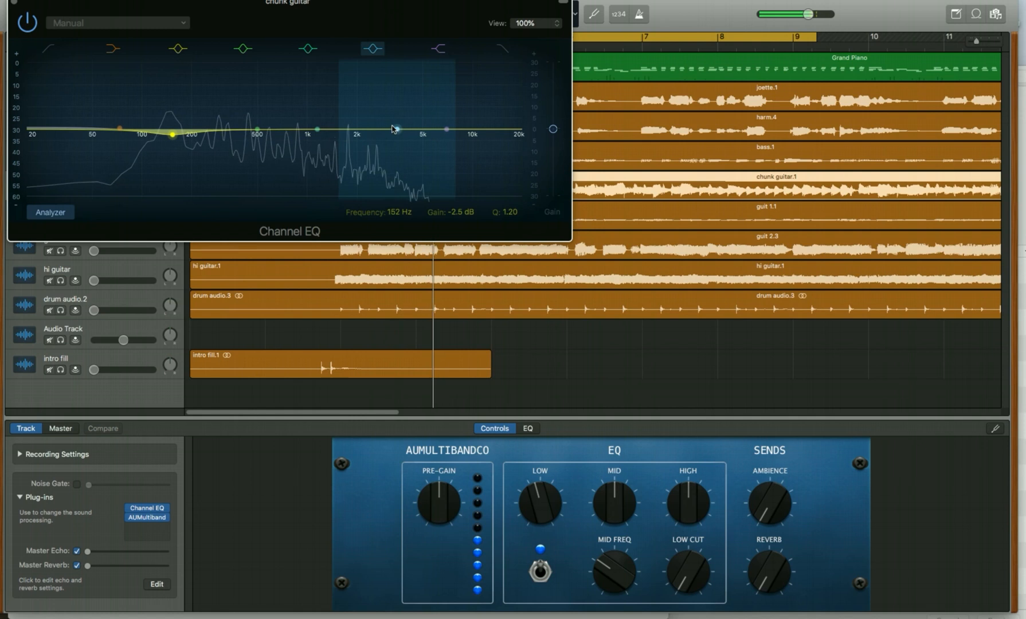
pyautogui.moveTo(388, 124); pyautogui.dragTo(368, 126)
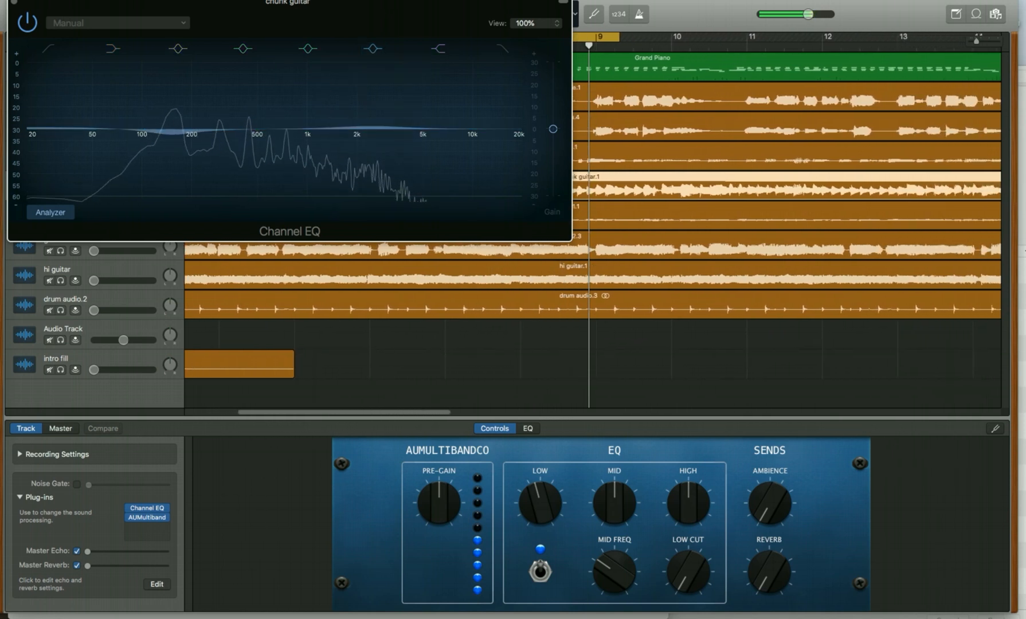
pyautogui.click(14, 4)
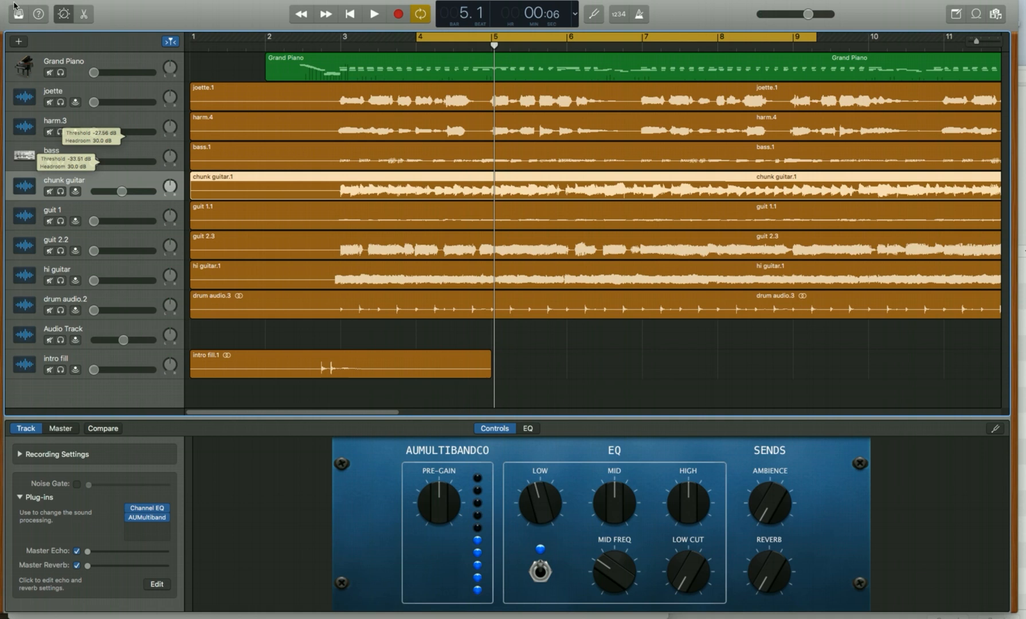
# - Pull chunk guitar's volume fully down, select guit 1, and audition it with its volume raised slightly above the fader's middle
pyautogui.moveTo(97, 222); pyautogui.dragTo(94, 191)
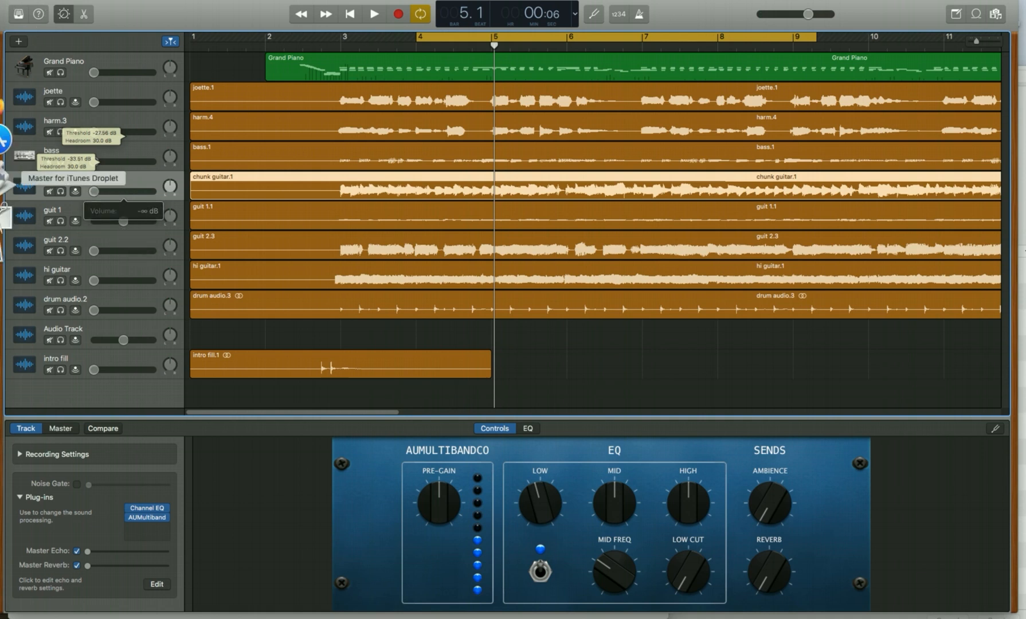
pyautogui.click(98, 209)
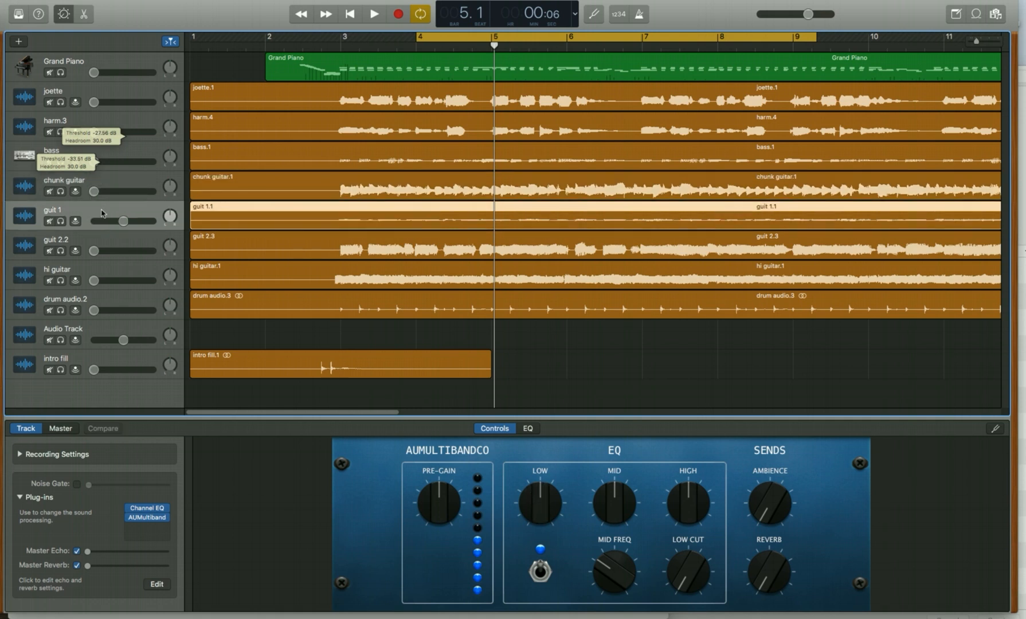
pyautogui.press('space')
pyautogui.moveTo(123, 222); pyautogui.dragTo(134, 221)
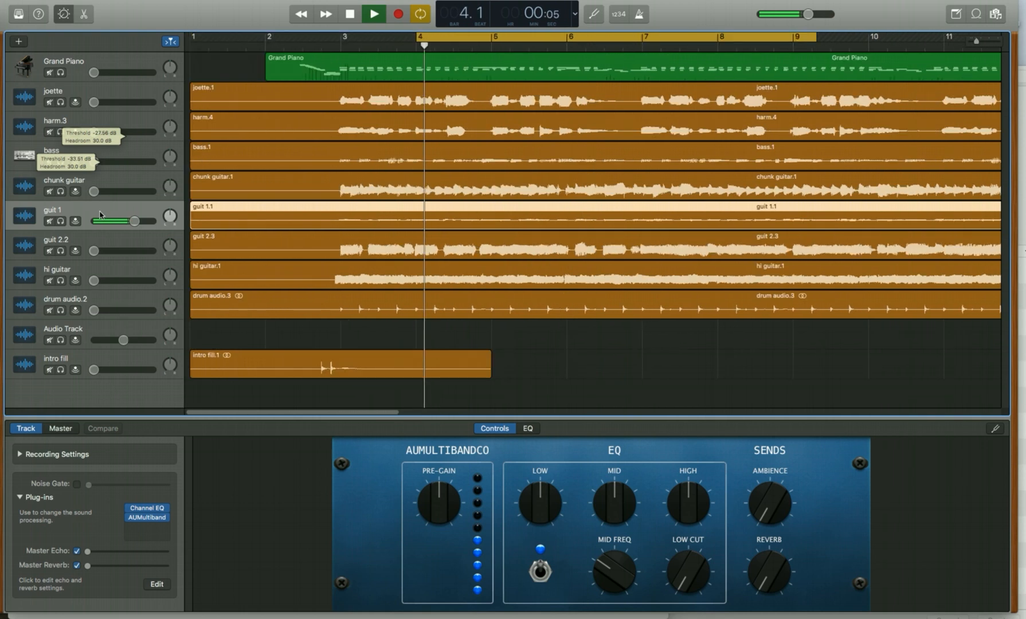
pyautogui.press('space')
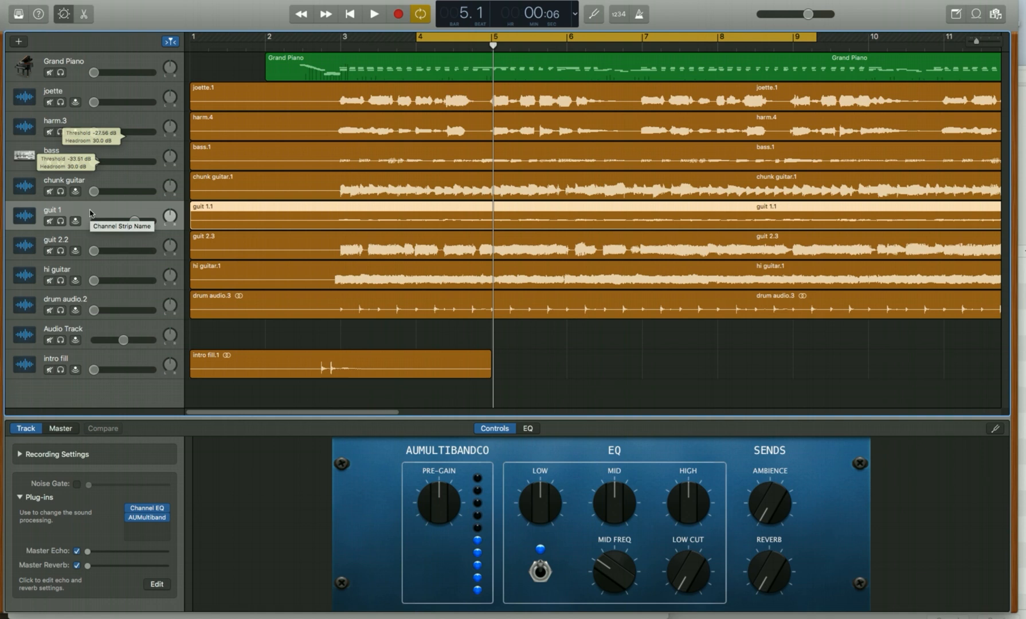
# - Pull the guit 1 volume fully down and mute that track
pyautogui.moveTo(95, 221)
pyautogui.mouseDown()
pyautogui.moveTo(133, 220)
pyautogui.moveTo(110, 223)
pyautogui.mouseUp()
pyautogui.click(49, 221)
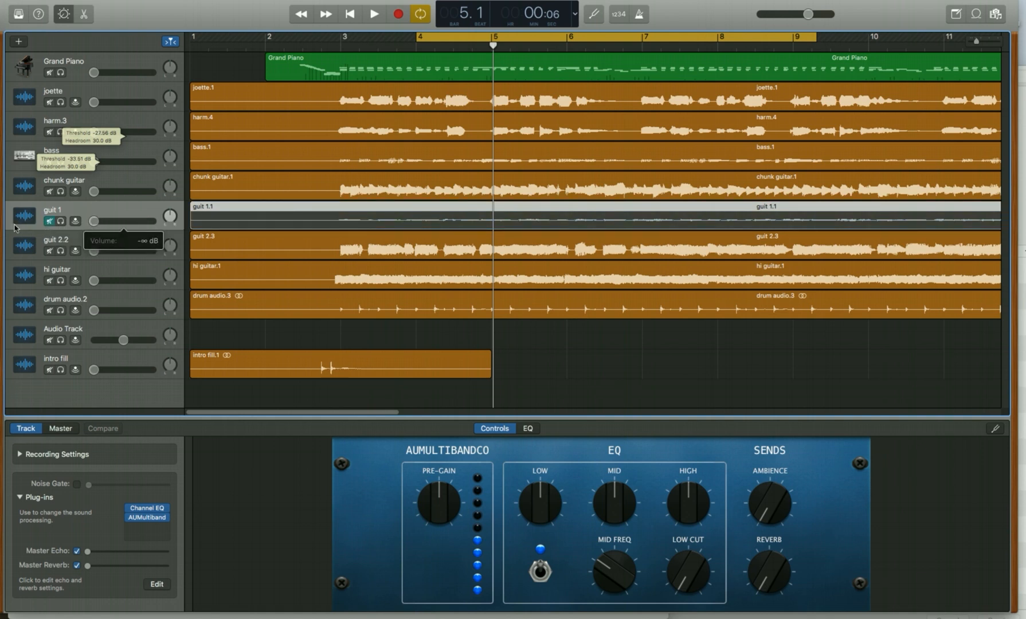
# - Select the guit 2.2 track, play the loop, and raise its volume to -4.7 dB
pyautogui.click(105, 241)
pyautogui.moveTo(94, 250); pyautogui.dragTo(96, 250)
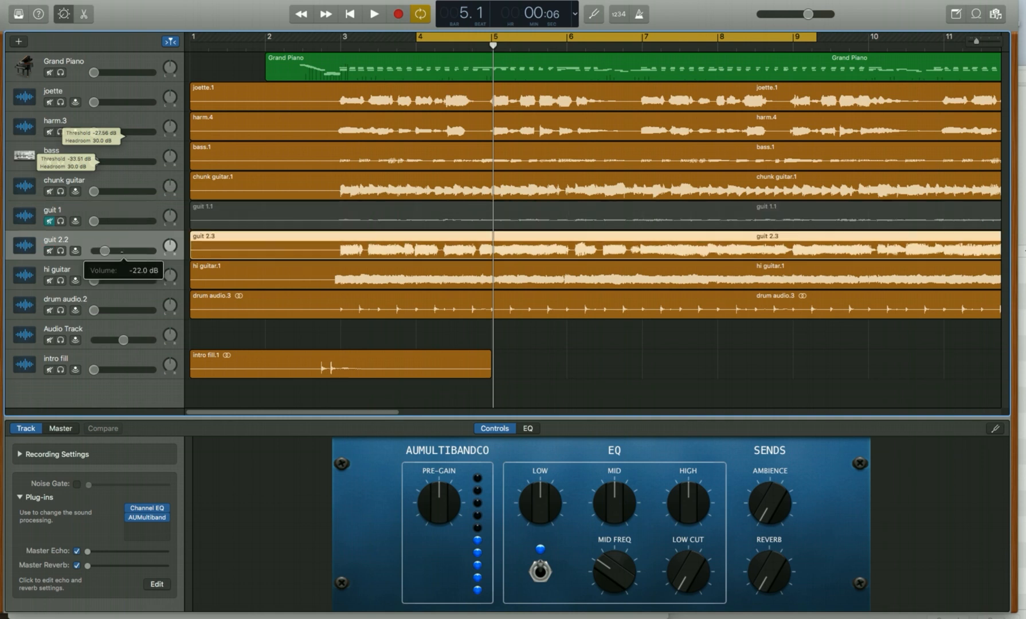
pyautogui.press('space')
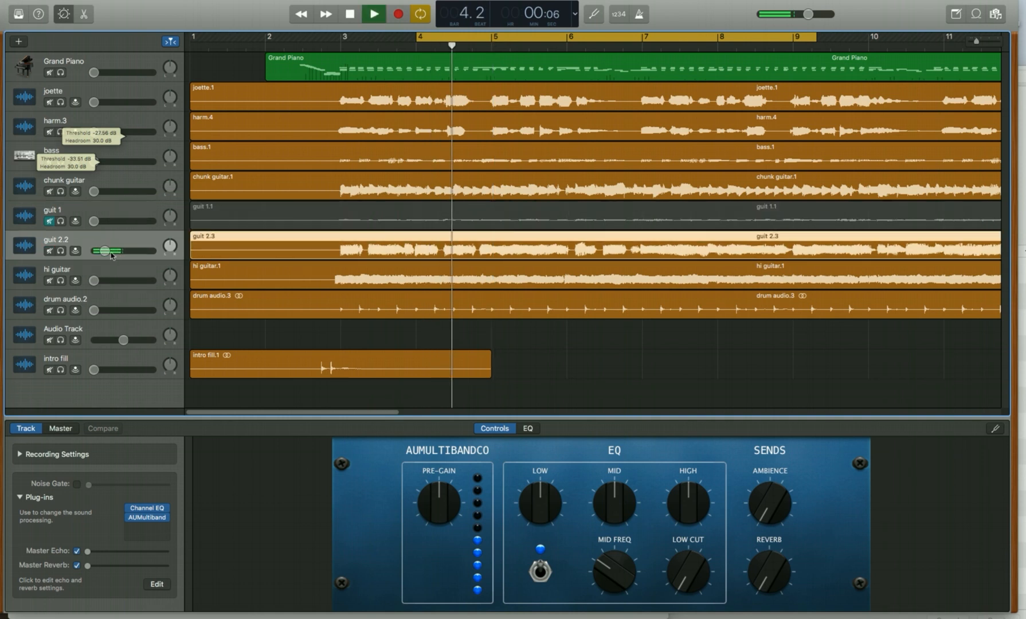
pyautogui.click(119, 250)
pyautogui.moveTo(118, 251); pyautogui.dragTo(125, 251)
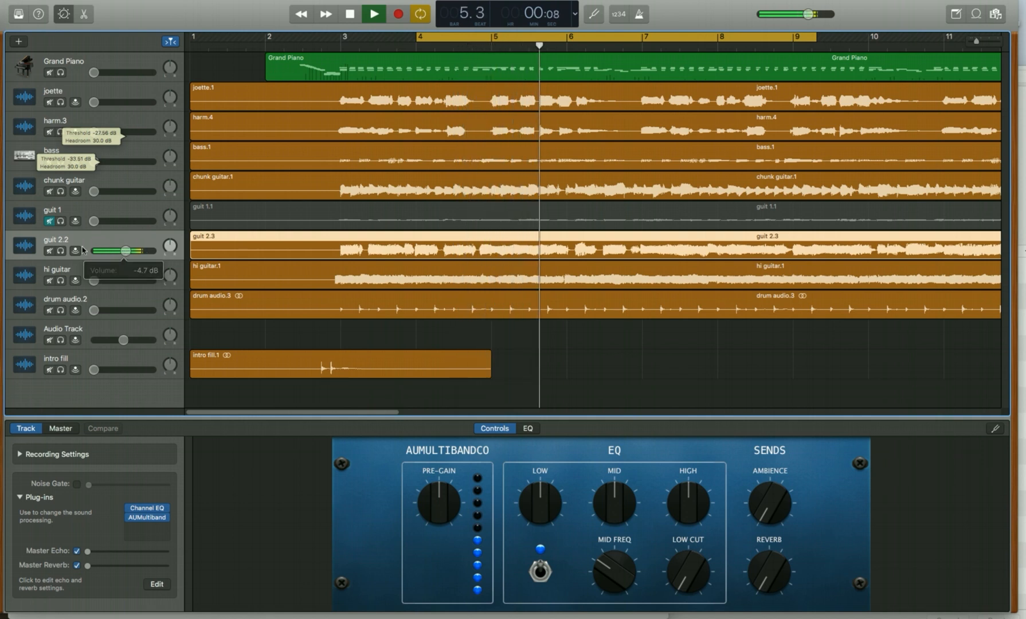
# - In guit 2.2's Channel EQ, turn on the analyzer, boost the upper-mid bell 2.0 dB at 3200 Hz, and close the EQ
pyautogui.click(147, 514)
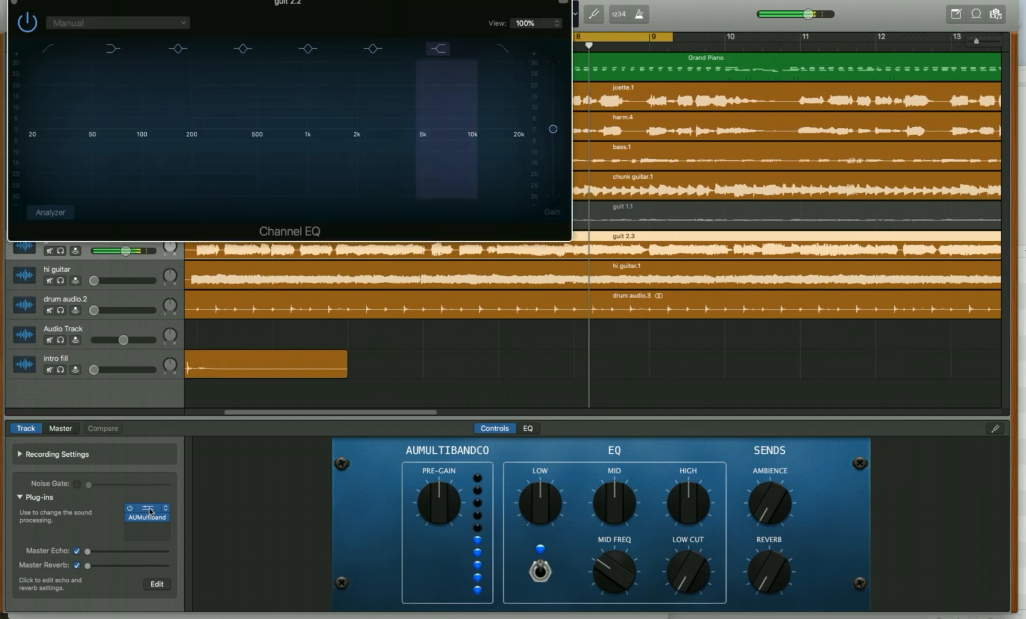
pyautogui.click(42, 213)
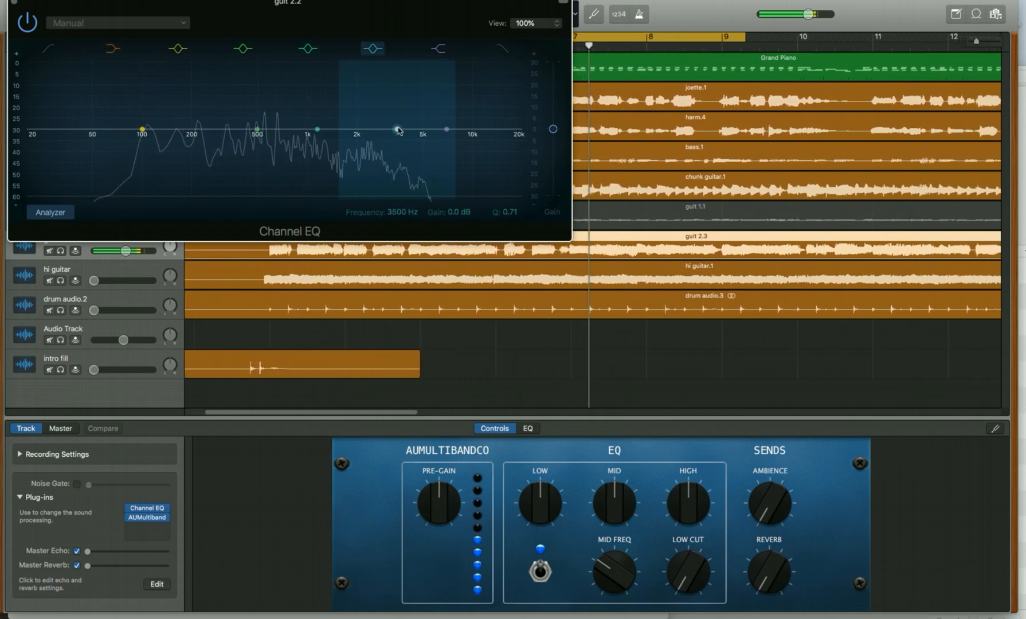
pyautogui.moveTo(398, 131); pyautogui.dragTo(391, 125)
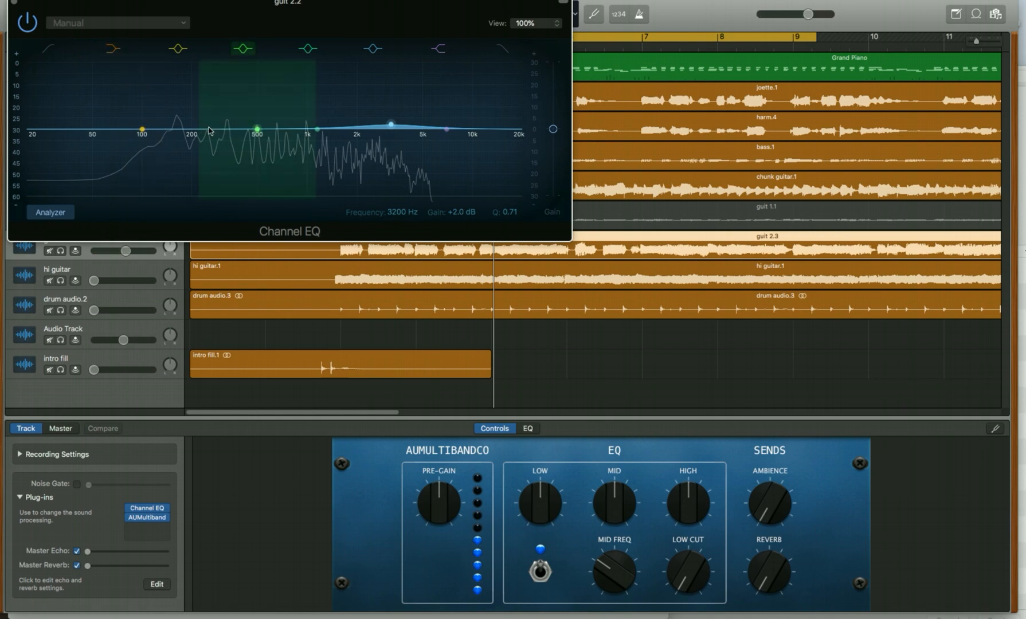
pyautogui.click(15, 4)
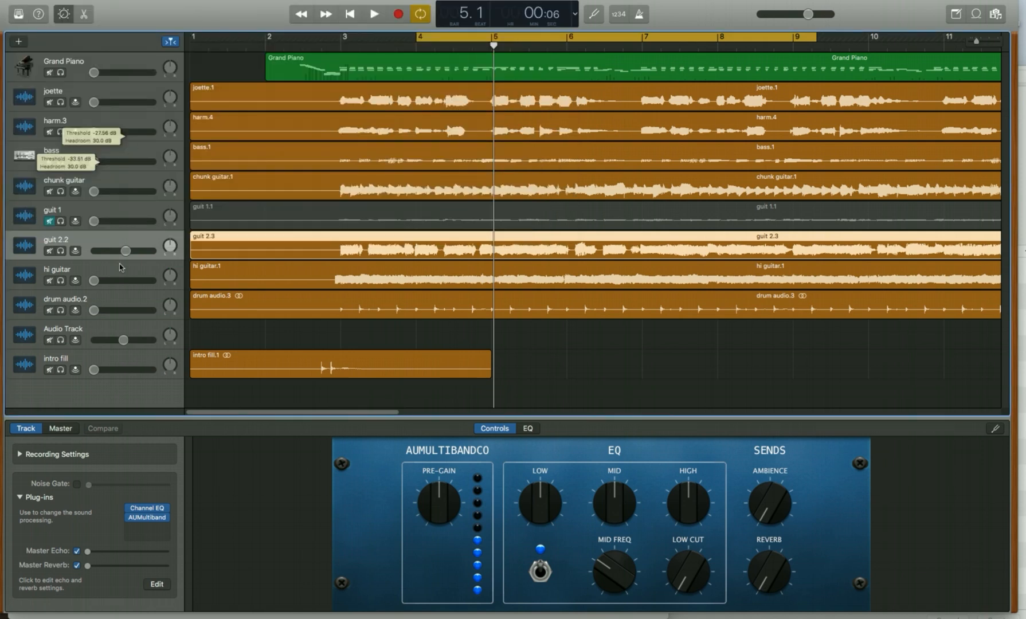
# - Open guit 2.2's AUMultibandCompressor and lower the Band 2 threshold to about -22.5 dB during playback
pyautogui.click(151, 522)
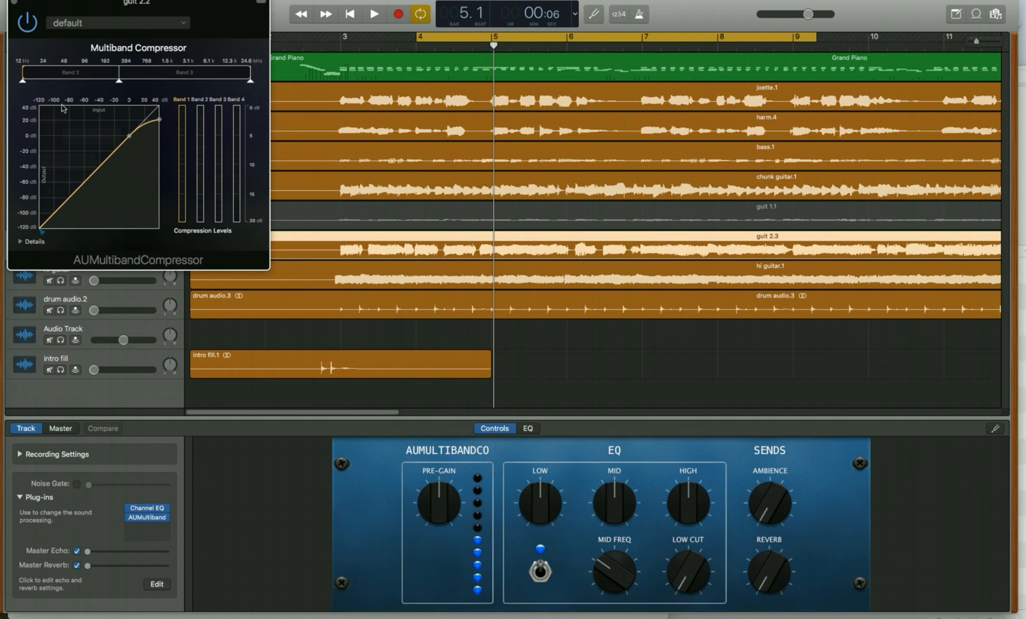
pyautogui.press('space')
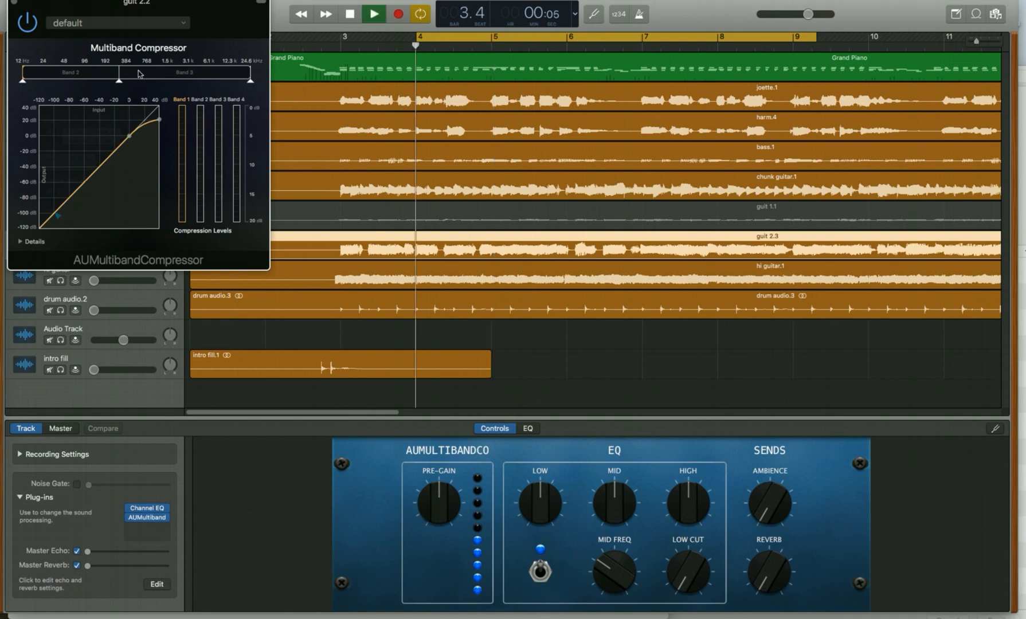
pyautogui.click(91, 75)
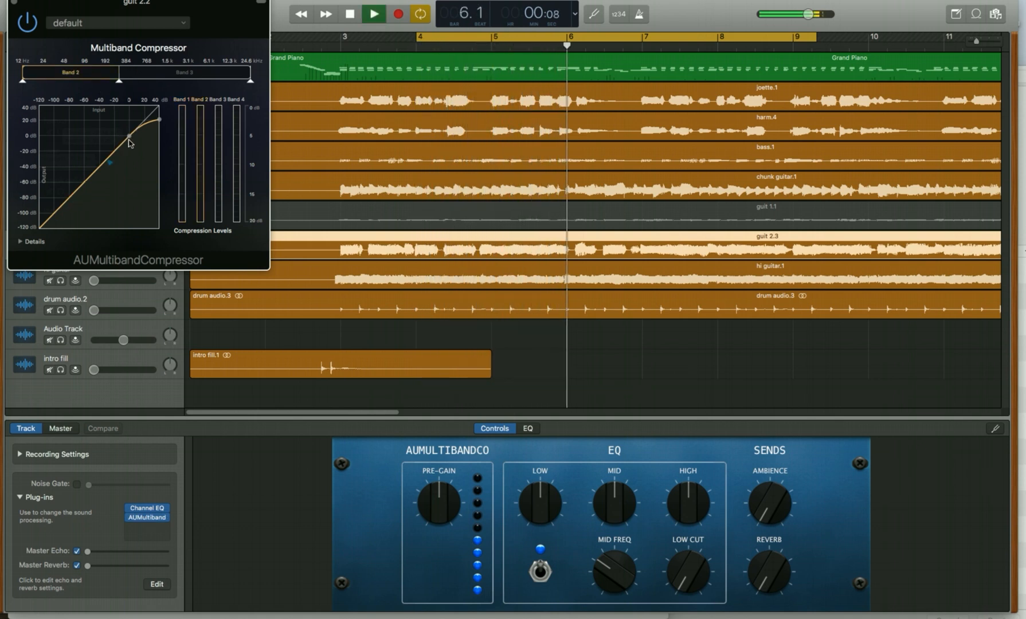
pyautogui.moveTo(129, 144); pyautogui.dragTo(112, 152)
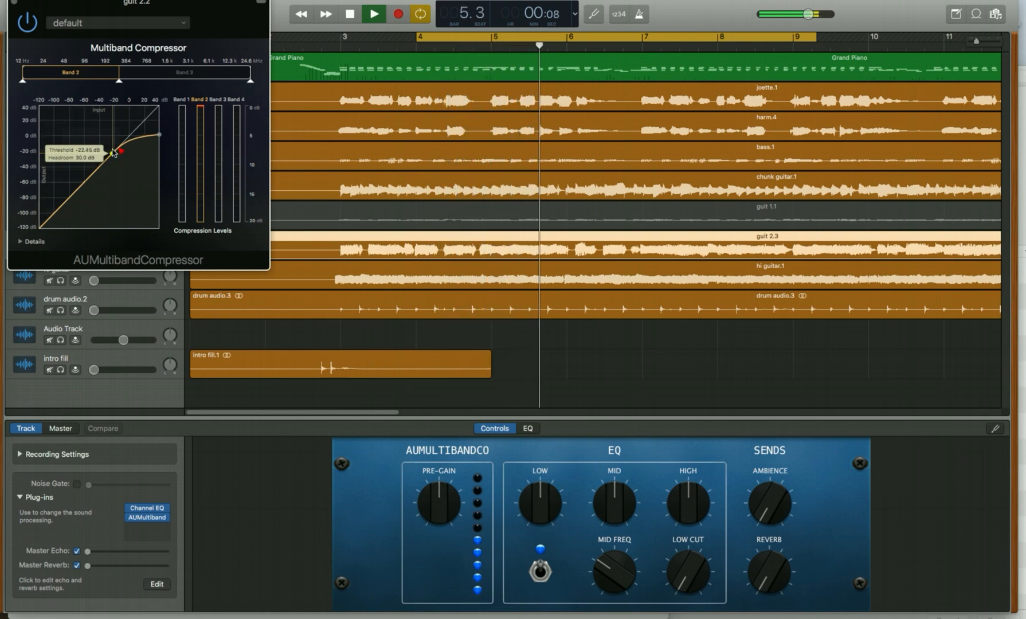
# - Lower guit 2.2's Band 3 threshold to about -19.1 dB, stop playback, and close the compressor
pyautogui.click(188, 73)
pyautogui.moveTo(128, 140); pyautogui.dragTo(116, 153)
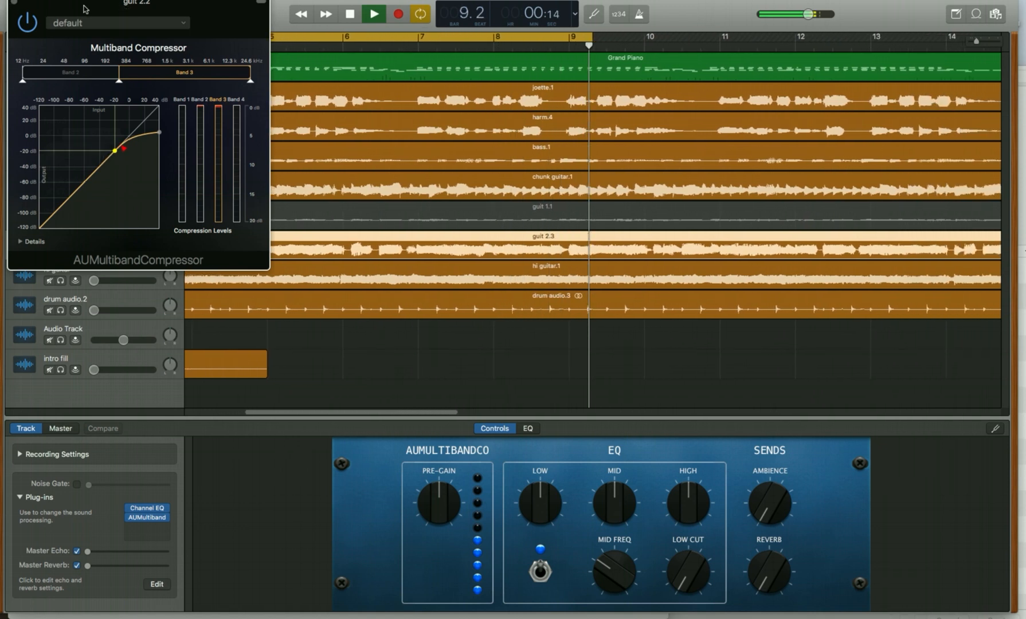
pyautogui.press('space')
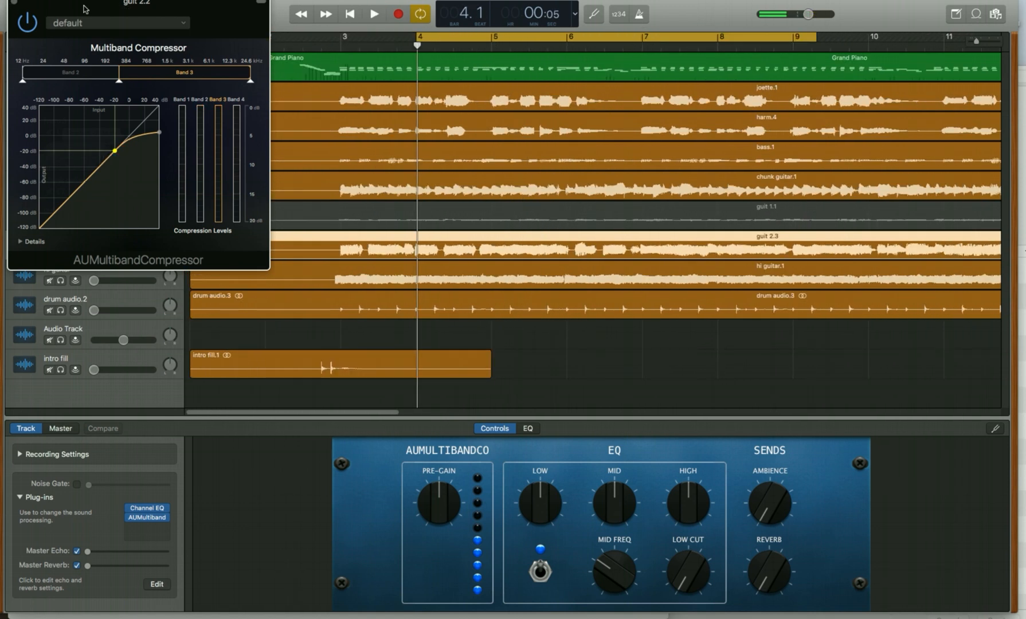
pyautogui.click(12, 4)
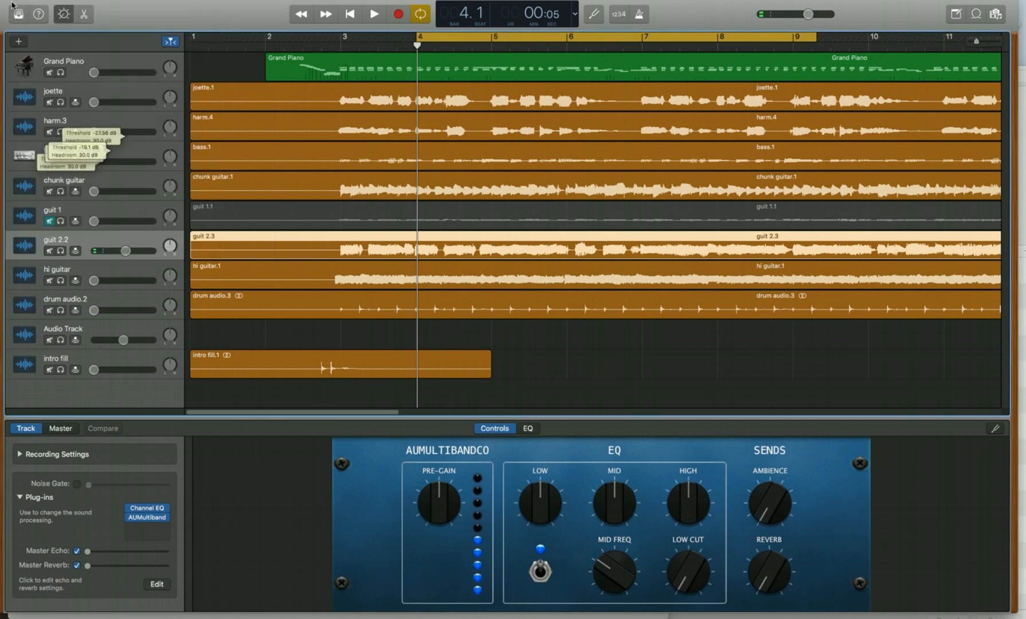
# - Pull guit 2.2's volume fully down, select hi guitar, raise its volume slightly above the fader's middle, and audition it
pyautogui.click(91, 303)
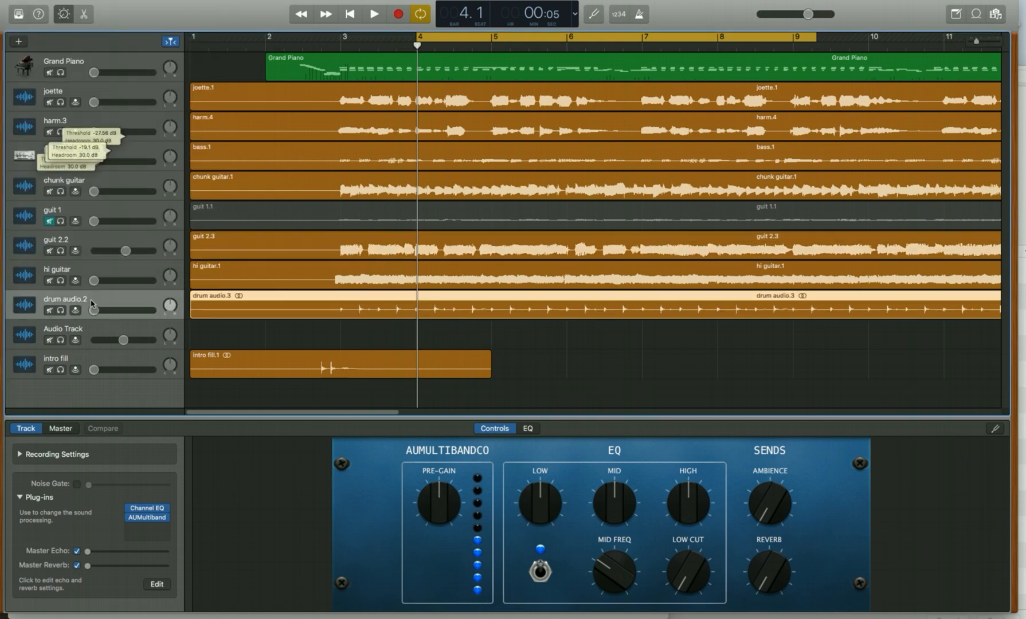
pyautogui.click(83, 269)
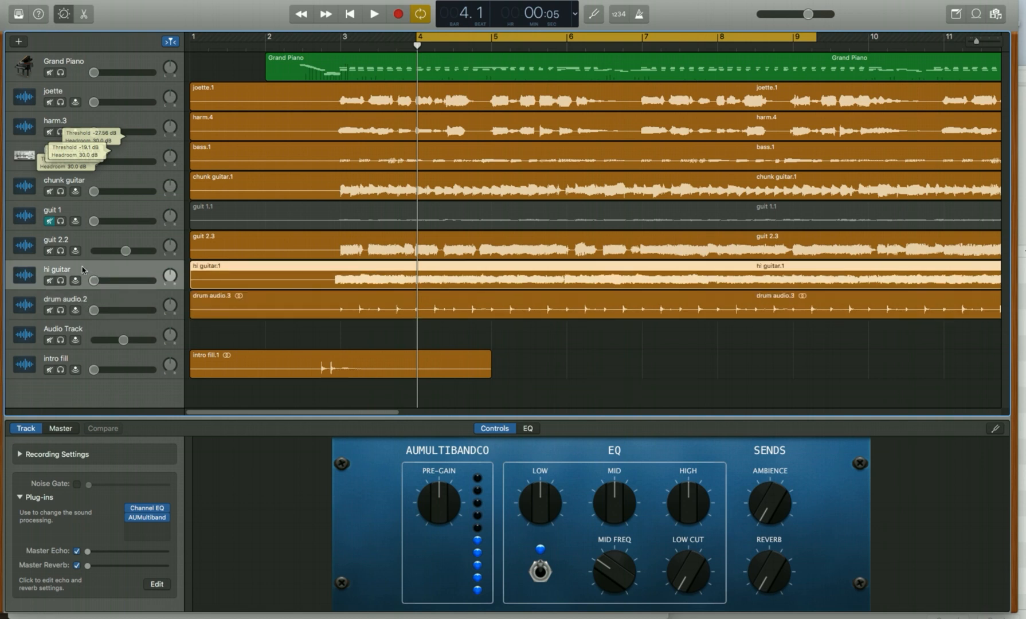
pyautogui.click(125, 252)
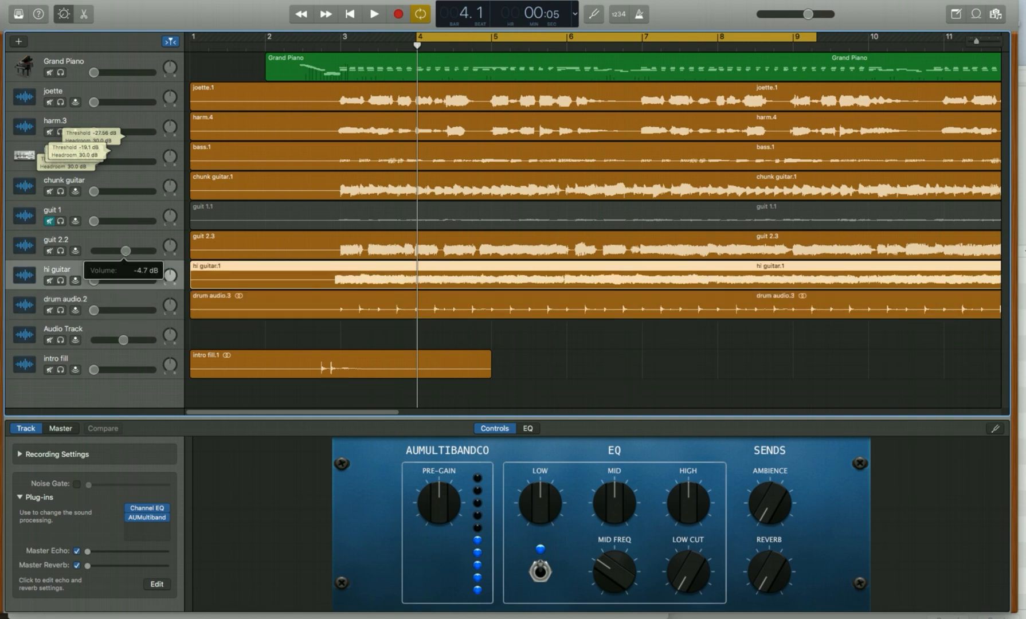
pyautogui.moveTo(93, 280); pyautogui.dragTo(129, 280)
pyautogui.press('space')
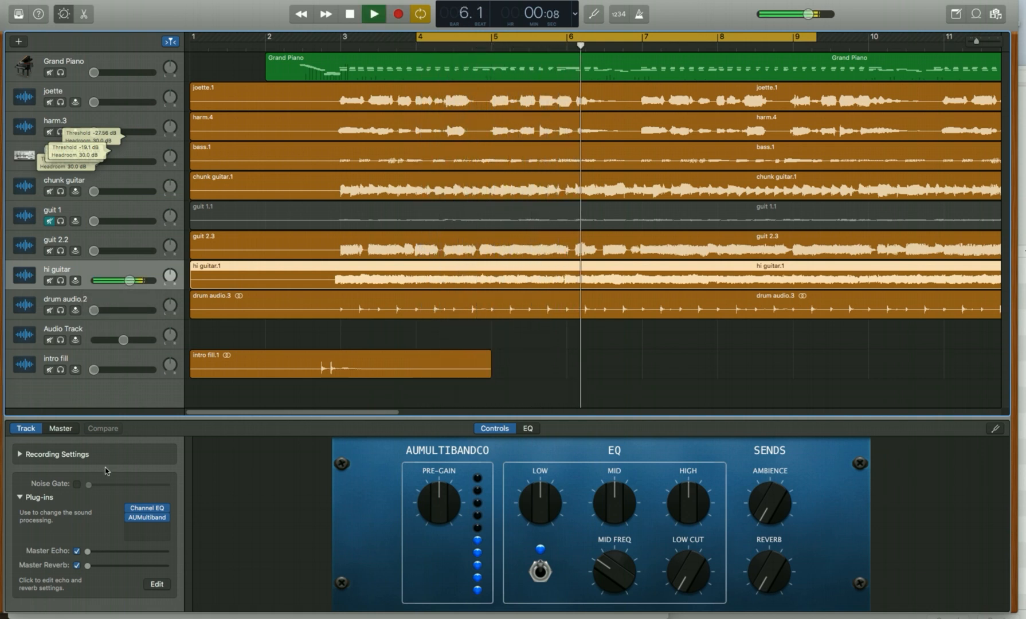
# - In hi guitar's Channel EQ, turn on the analyzer, boost the upper-mid bell very slightly near 3.5 kHz, and close the EQ
pyautogui.click(152, 511)
pyautogui.click(153, 447)
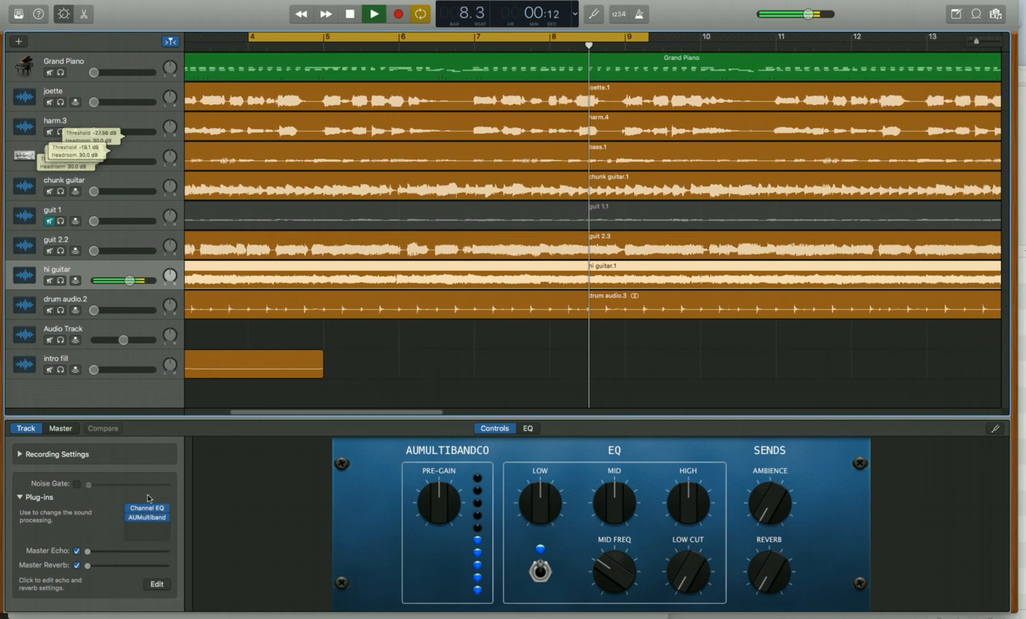
pyautogui.click(147, 509)
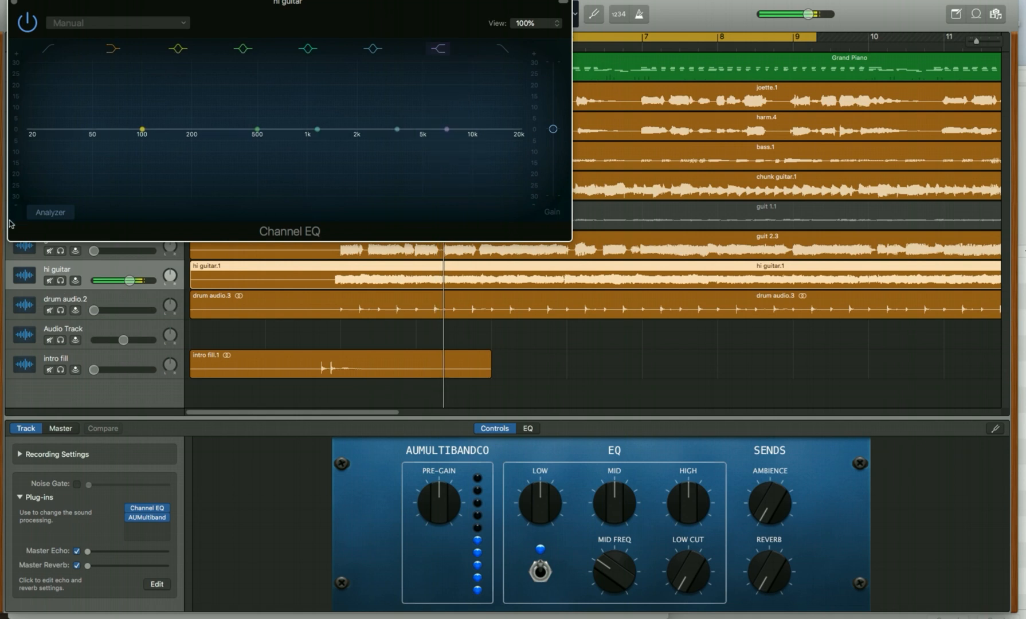
pyautogui.click(46, 215)
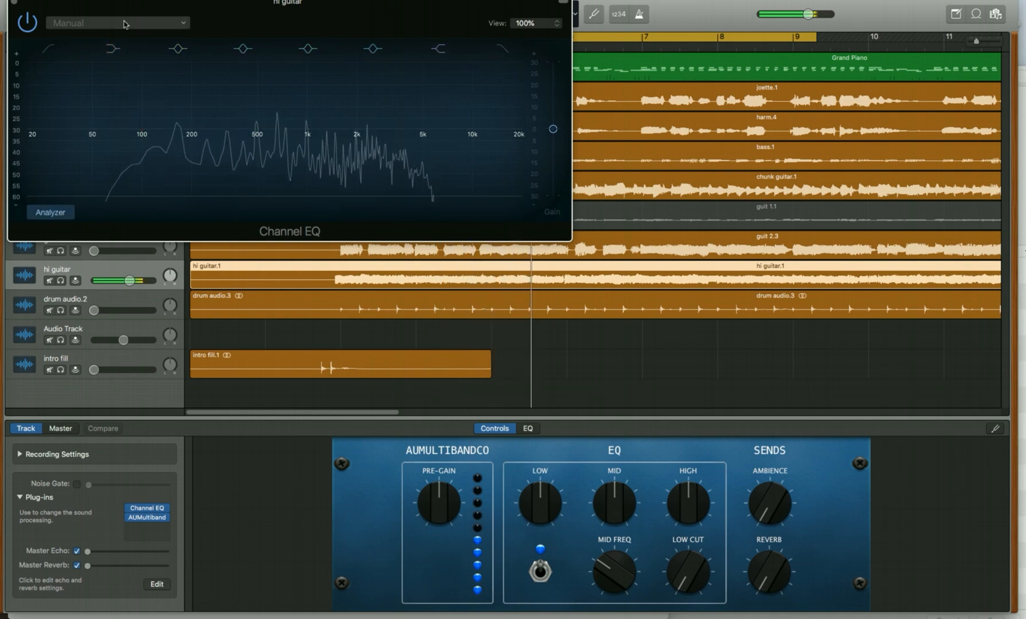
pyautogui.click(59, 213)
pyautogui.click(59, 213)
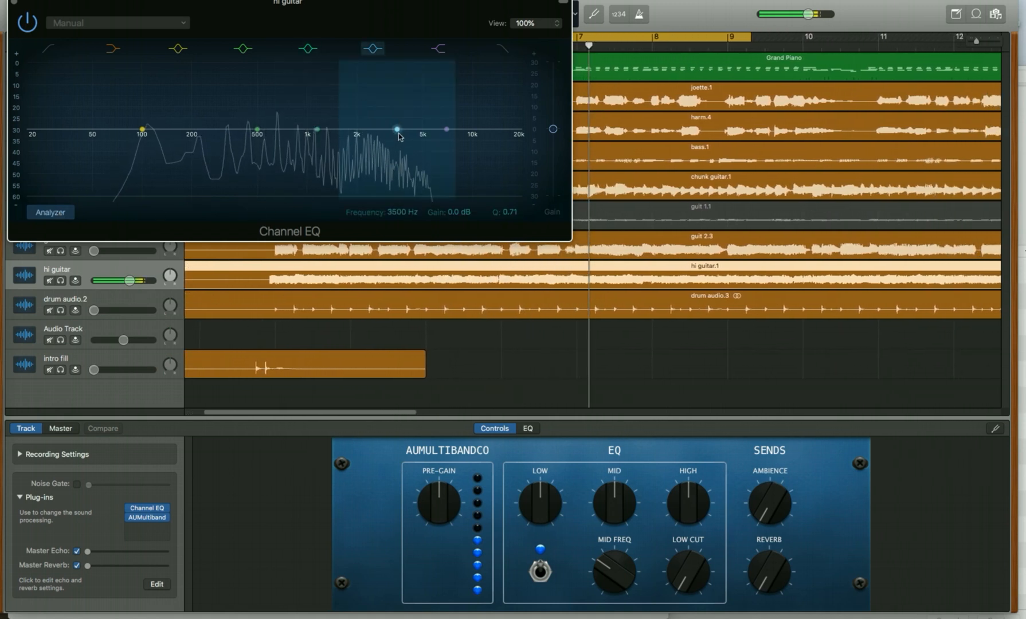
pyautogui.moveTo(398, 133); pyautogui.dragTo(400, 129)
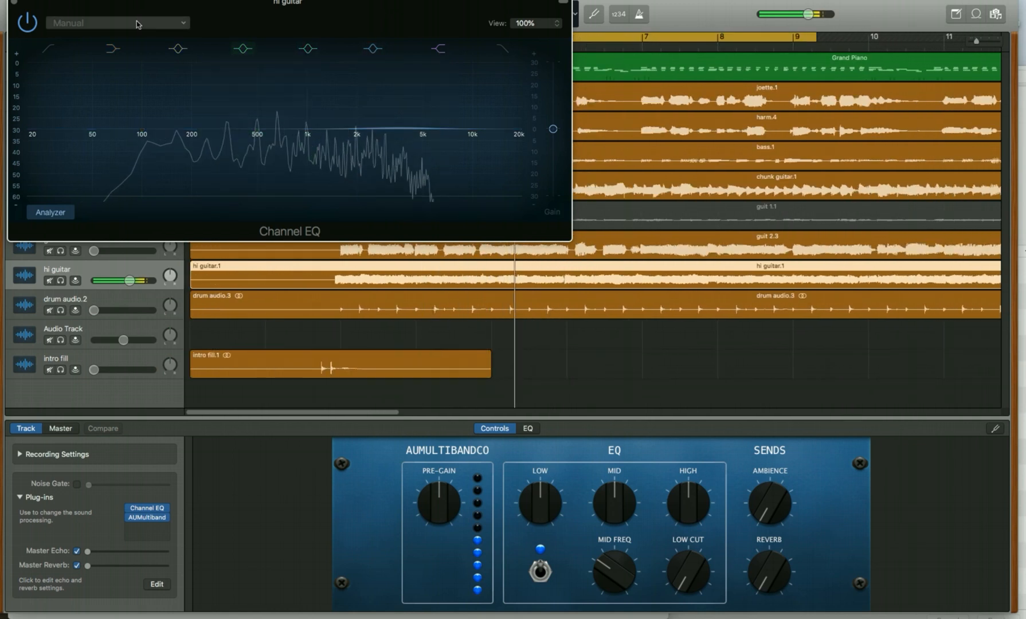
pyautogui.click(15, 4)
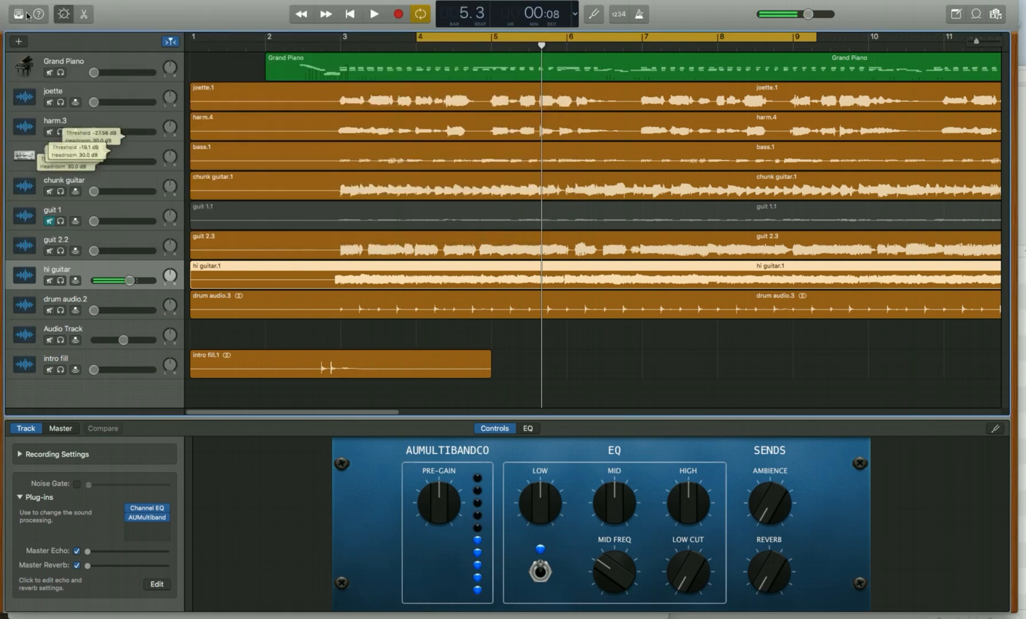
# - Open hi guitar's AUMultibandCompressor and lower the Band 2 threshold to about -25.6 dB during playback
pyautogui.click(148, 520)
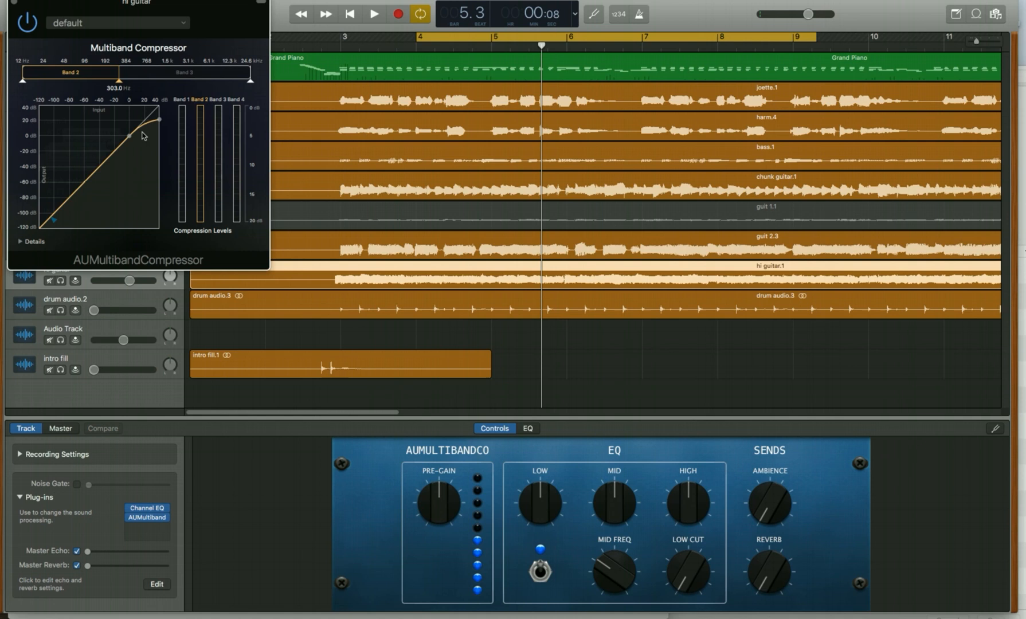
pyautogui.press('space')
pyautogui.moveTo(129, 137); pyautogui.dragTo(110, 151)
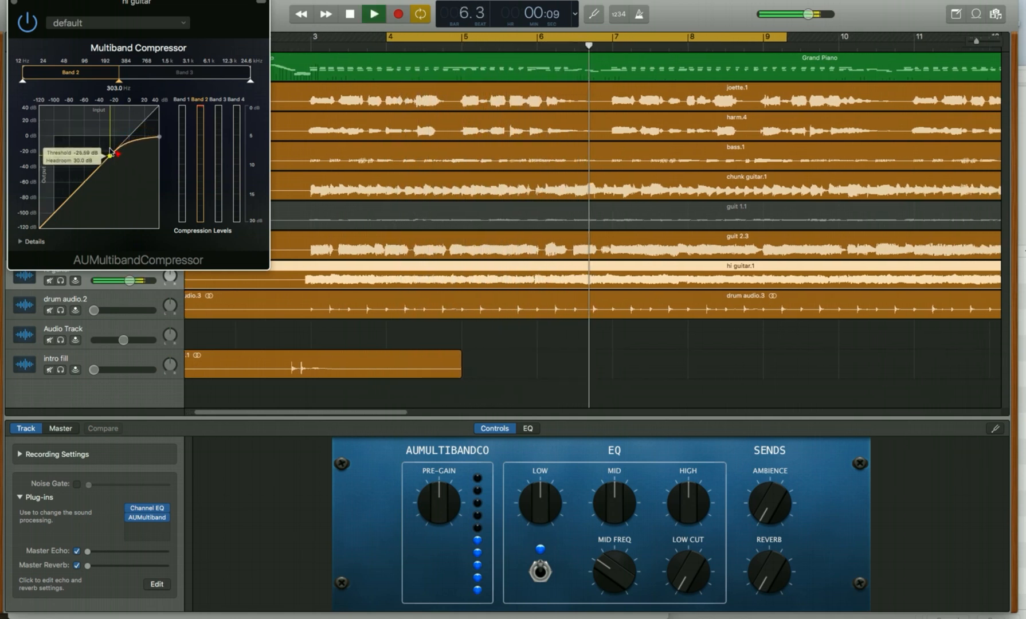
# - Set hi guitar's Band 3 threshold to about -14.5 dB with headroom of about 12.4 dB, and close the compressor
pyautogui.click(200, 70)
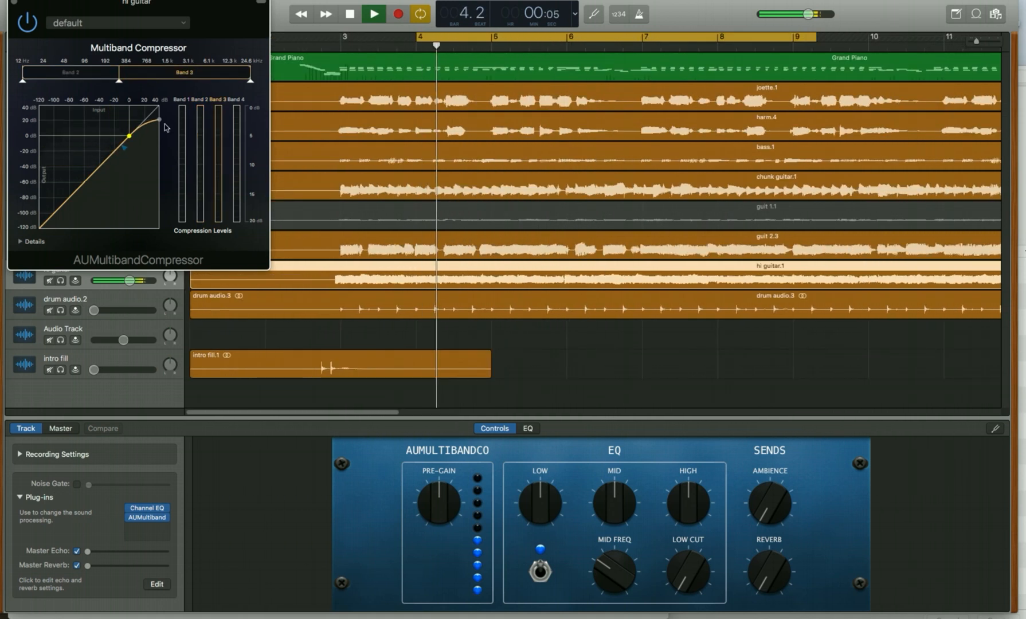
pyautogui.moveTo(135, 138); pyautogui.dragTo(131, 141)
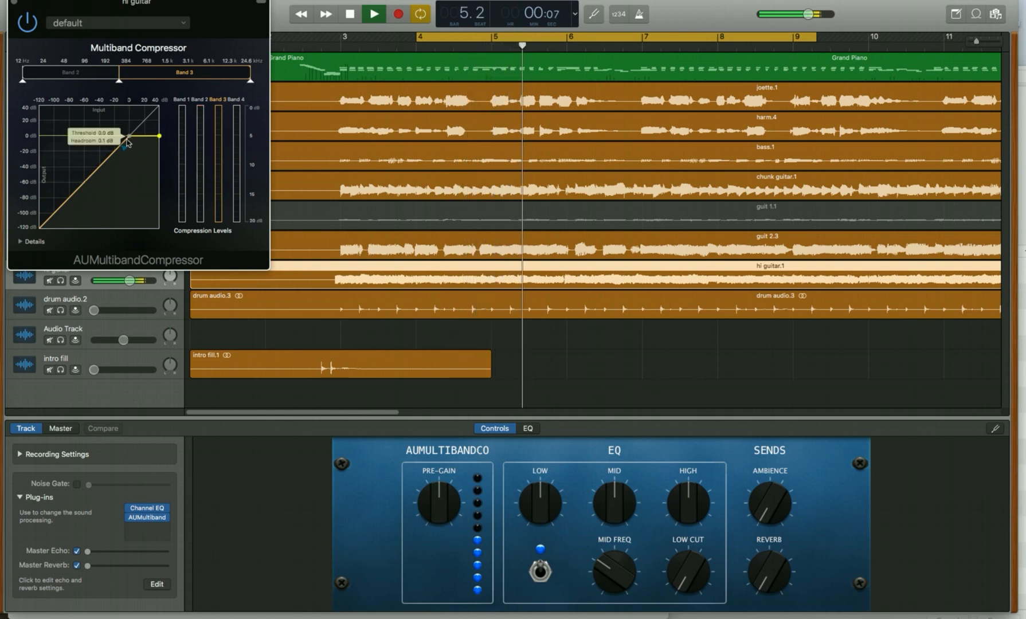
pyautogui.click(107, 134)
pyautogui.moveTo(162, 140); pyautogui.dragTo(119, 154)
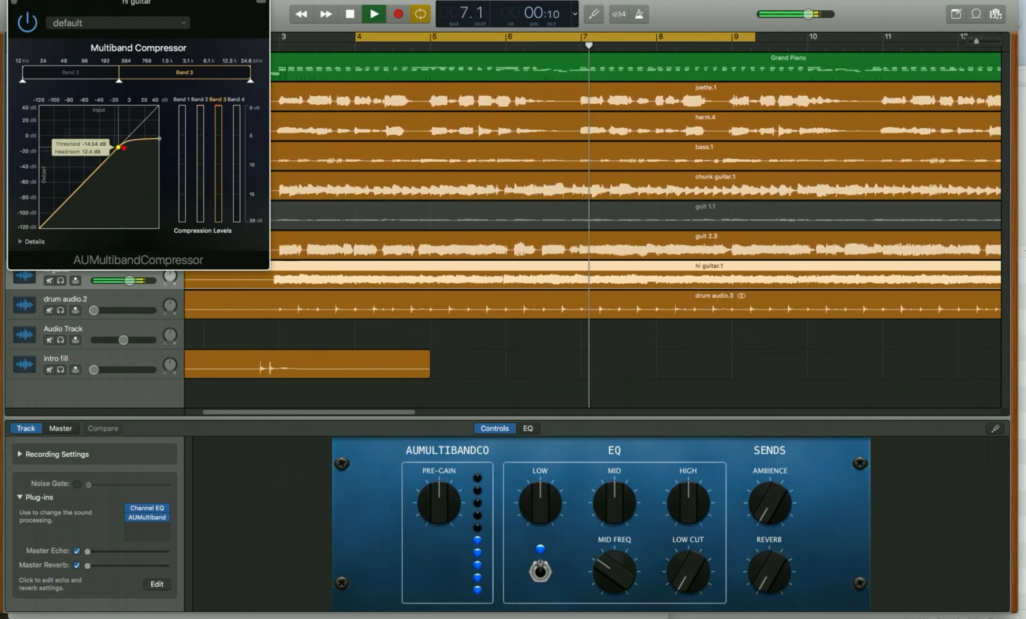
pyautogui.click(14, 6)
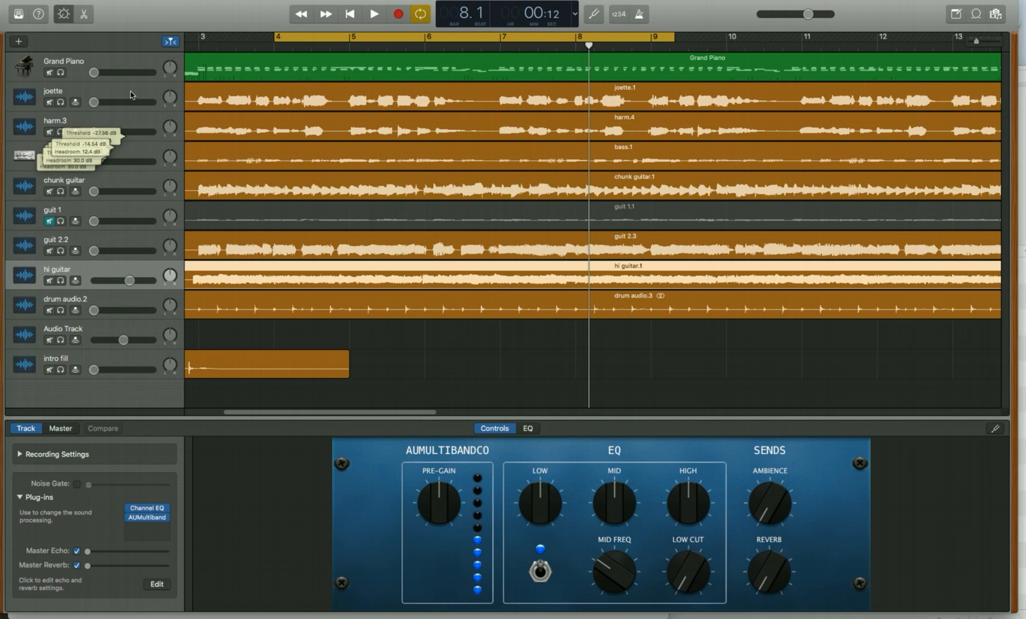
# - Select drum audio.2, pull hi guitar's volume fully down, and raise drum audio.2's volume slightly above the fader's middle
pyautogui.click(100, 303)
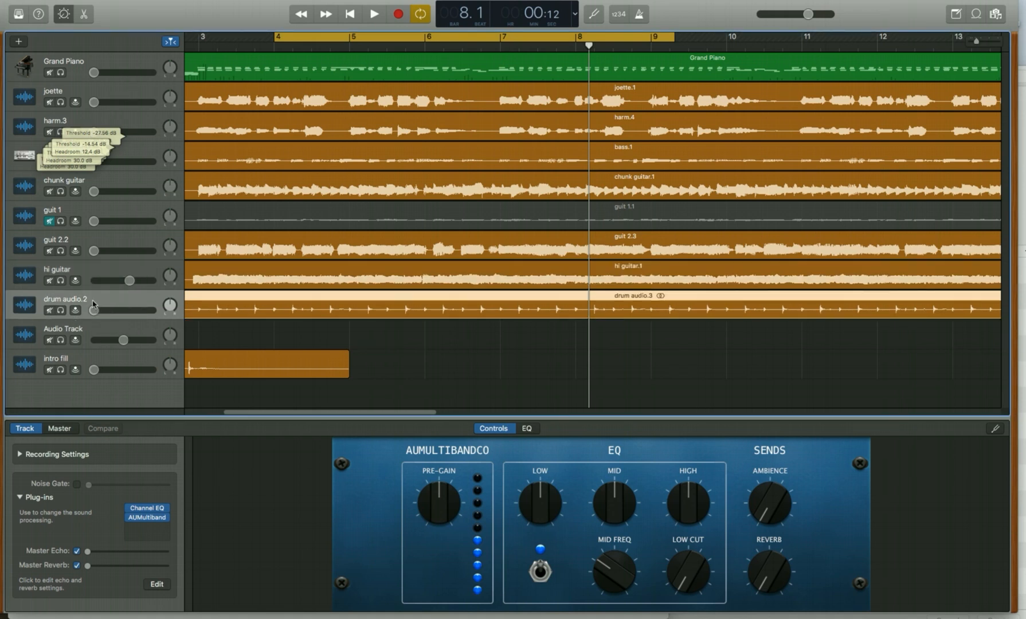
pyautogui.moveTo(130, 286); pyautogui.dragTo(117, 311)
# - In drum audio.2's Channel EQ, turn on the analyzer, boost the upper-mid bell 3.5 dB at 2000 Hz, and slightly raise the high shelf
pyautogui.click(148, 509)
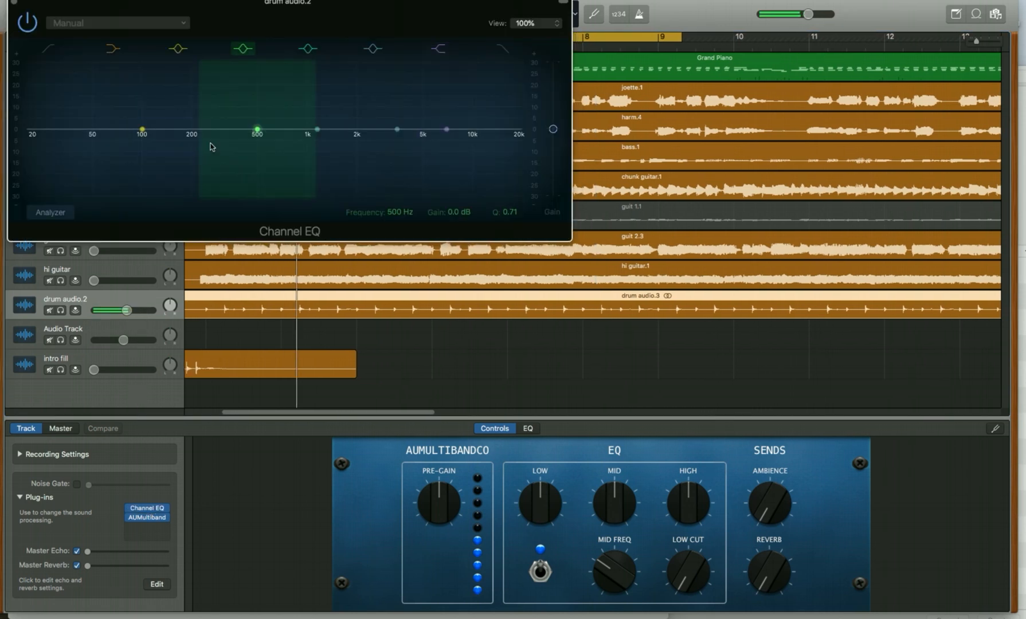
pyautogui.click(60, 216)
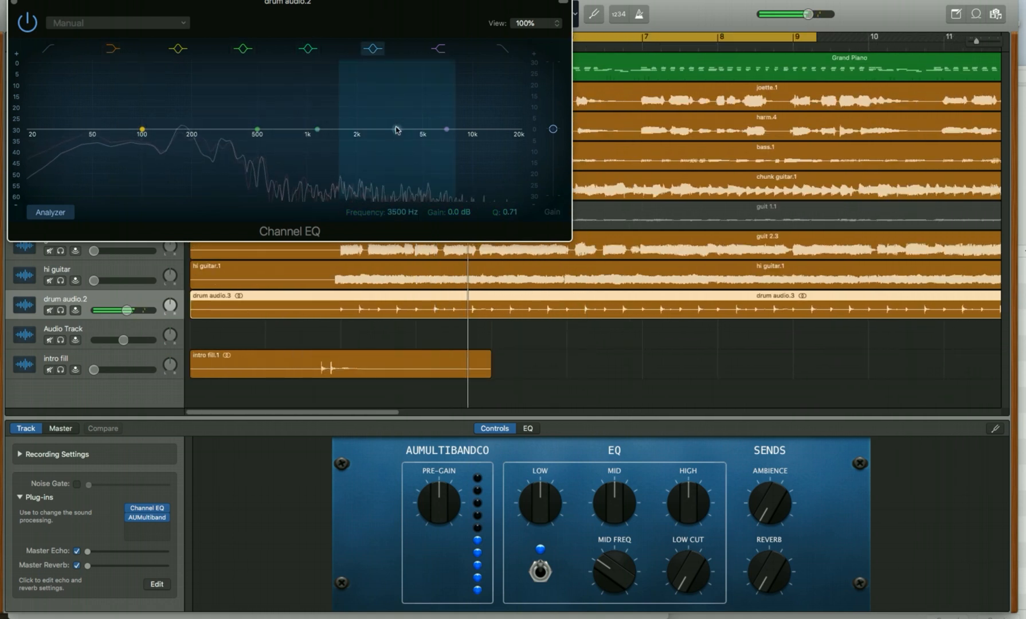
pyautogui.moveTo(396, 130); pyautogui.dragTo(354, 119)
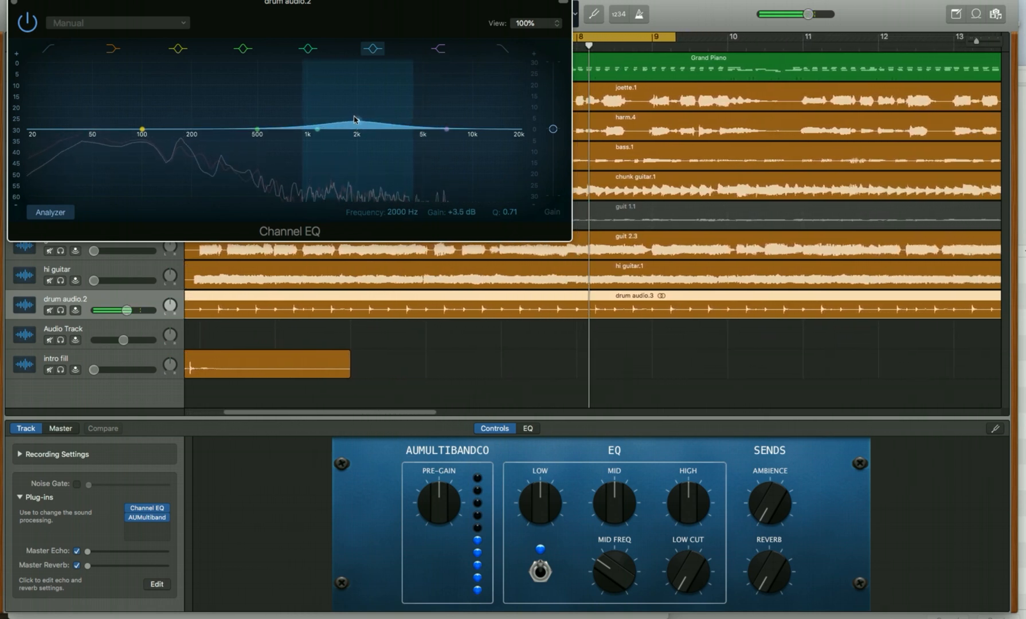
pyautogui.moveTo(447, 129); pyautogui.dragTo(414, 123)
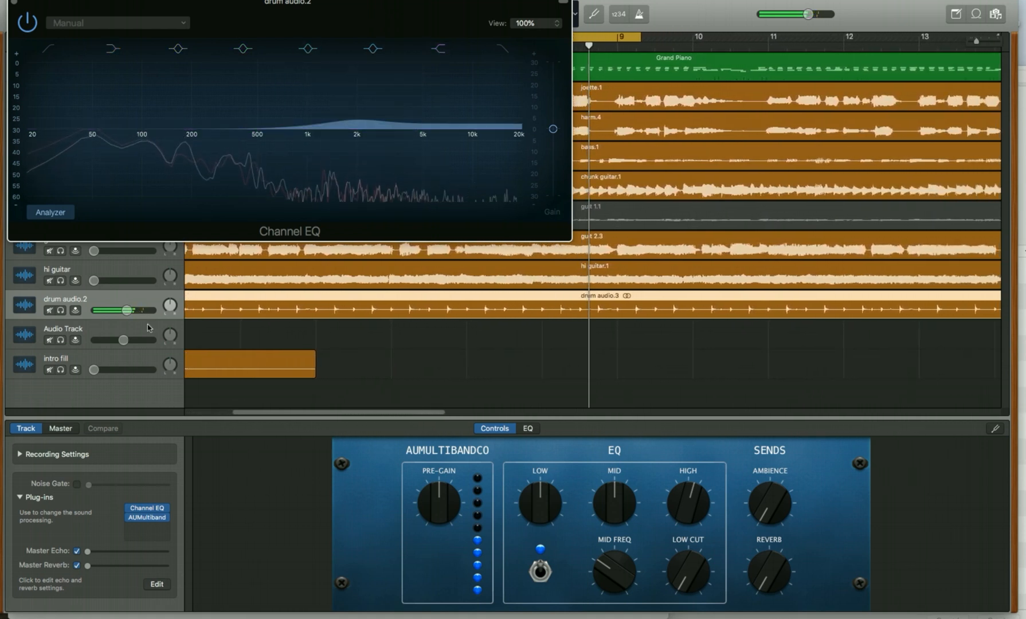
# - Raise drum audio.2's volume a little further, and close its Channel EQ while keeping the project open
pyautogui.moveTo(126, 310); pyautogui.dragTo(132, 310)
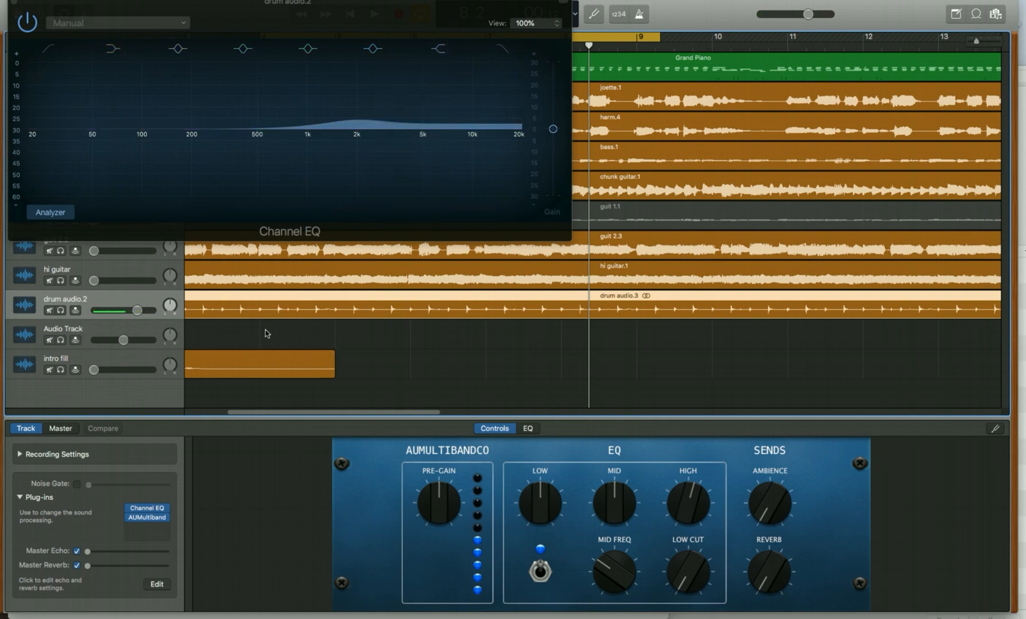
pyautogui.press('super+w')
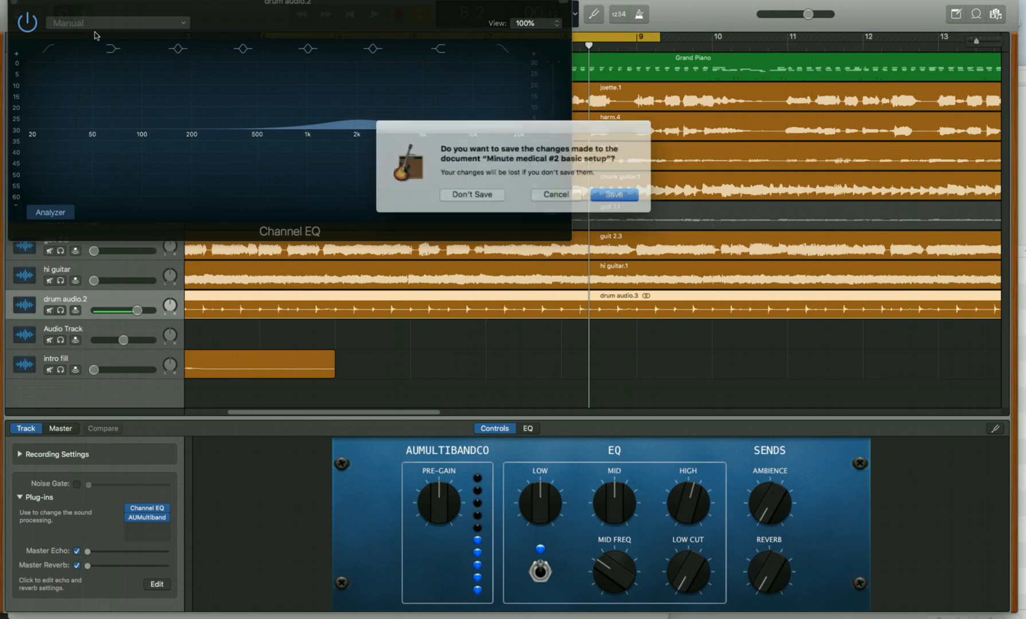
pyautogui.click(553, 193)
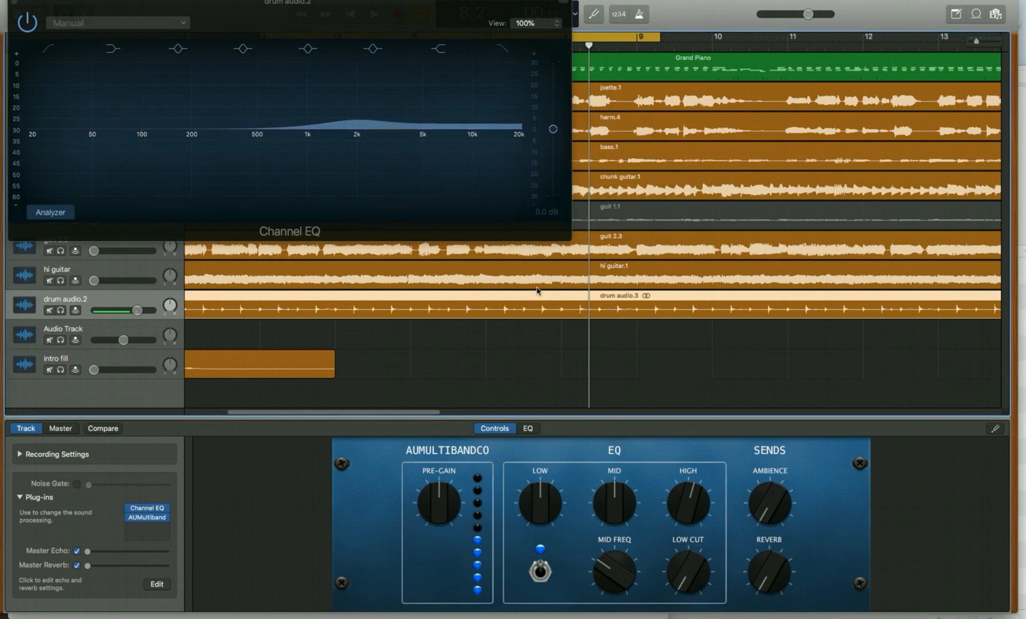
pyautogui.click(503, 347)
pyautogui.moveTo(107, 1); pyautogui.dragTo(222, 44)
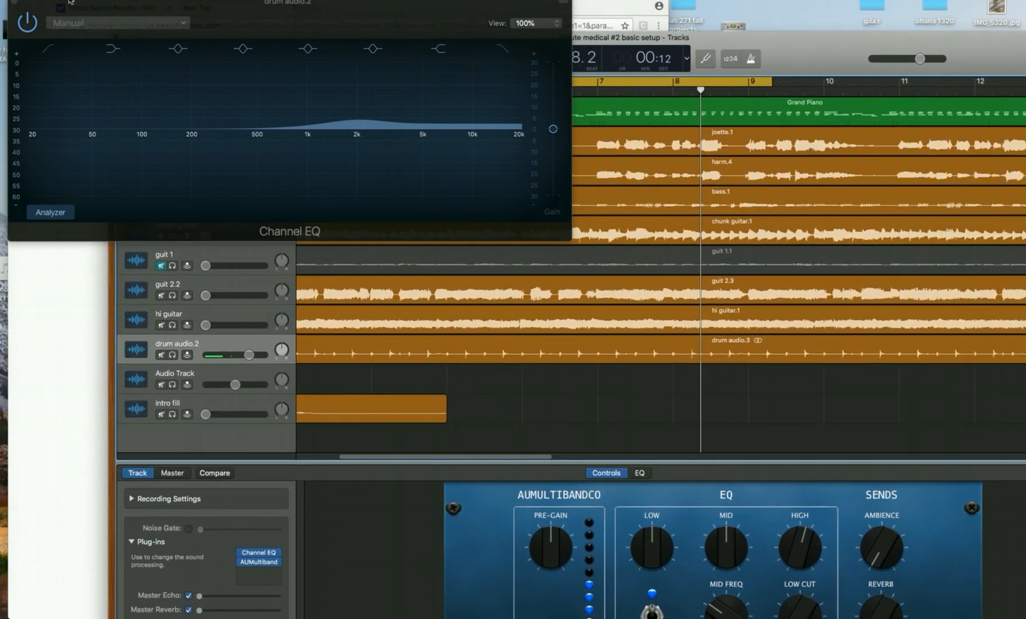
pyautogui.click(13, 6)
pyautogui.moveTo(375, 51); pyautogui.dragTo(267, 6)
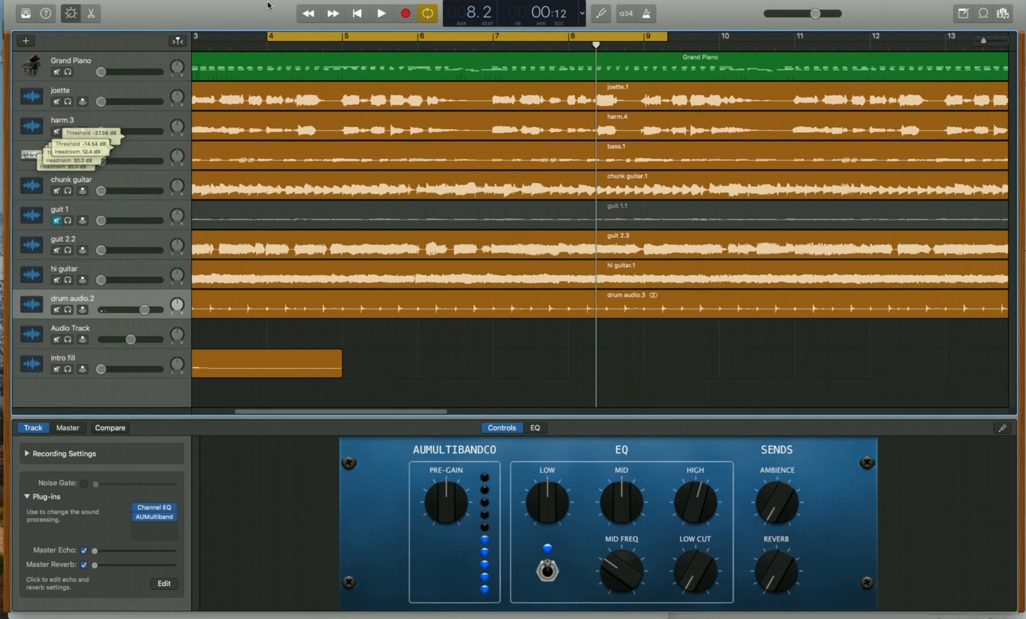
# - Delete the empty track named Audio Track
pyautogui.click(89, 331)
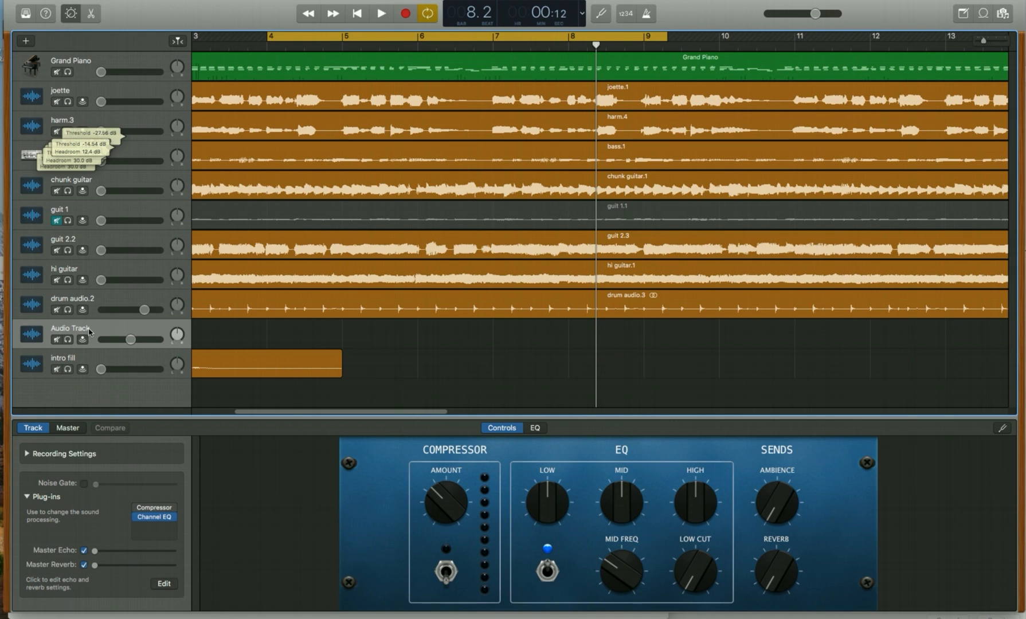
pyautogui.press('super+BackSpace')
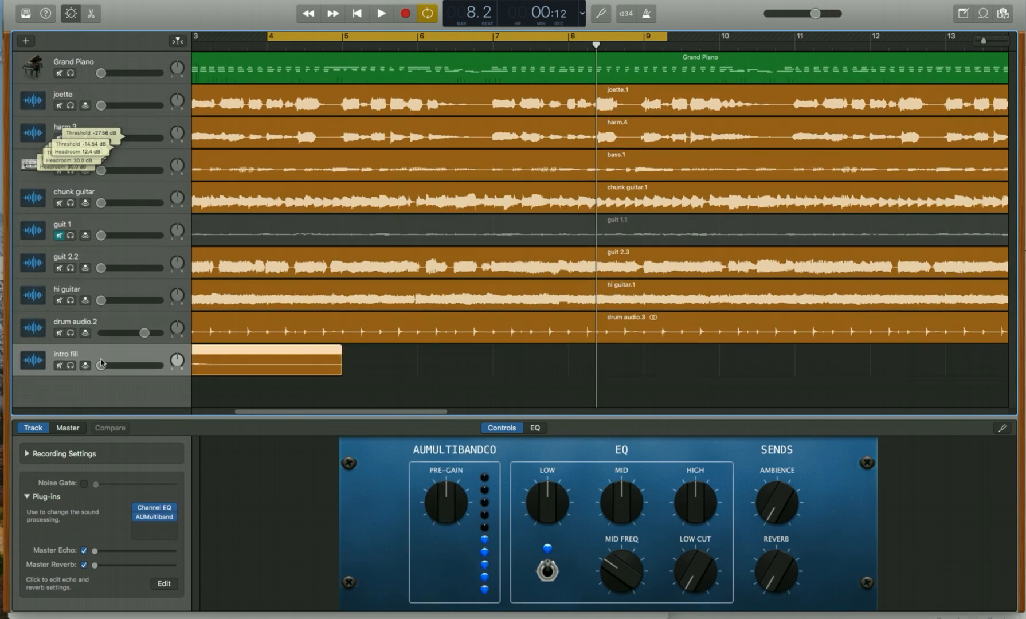
# - Return the playhead to the project start and raise intro fill's volume to about two thirds of the fader
pyautogui.press('Return')
pyautogui.press('space')
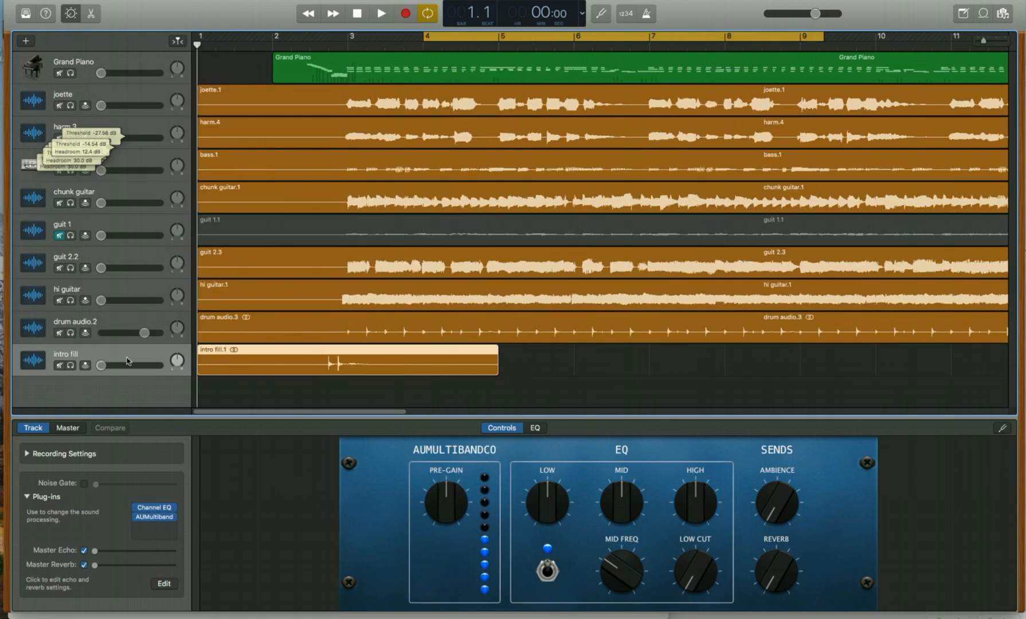
pyautogui.moveTo(102, 366); pyautogui.dragTo(143, 366)
# - In intro fill's Channel EQ, boost the upper-mid bell 5 dB at 2450 Hz and the high shelf 4 dB at 4100 Hz, using the analyzer temporarily
pyautogui.click(155, 508)
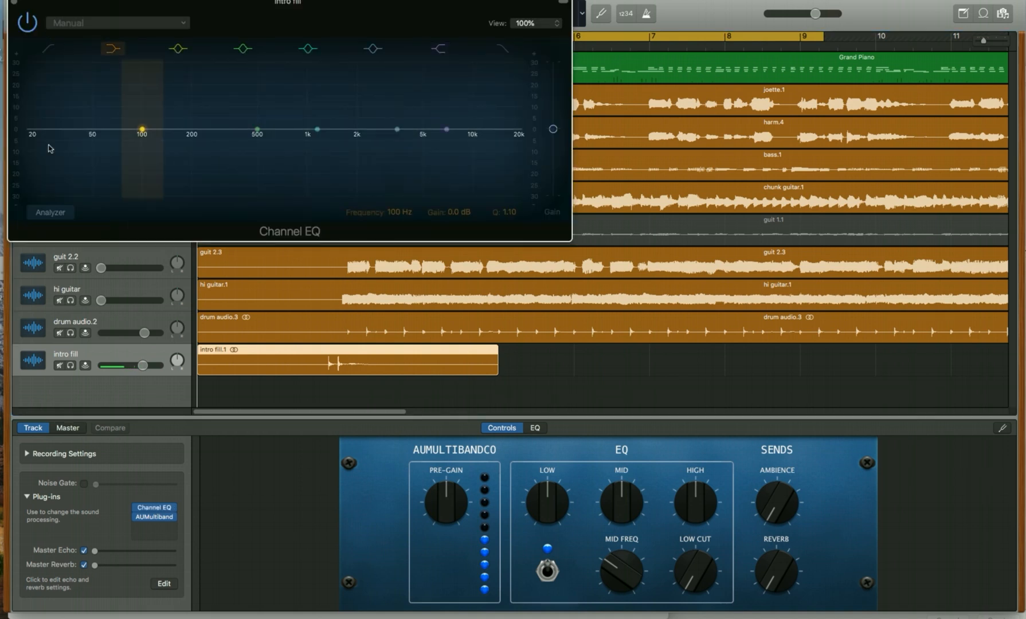
pyautogui.click(50, 211)
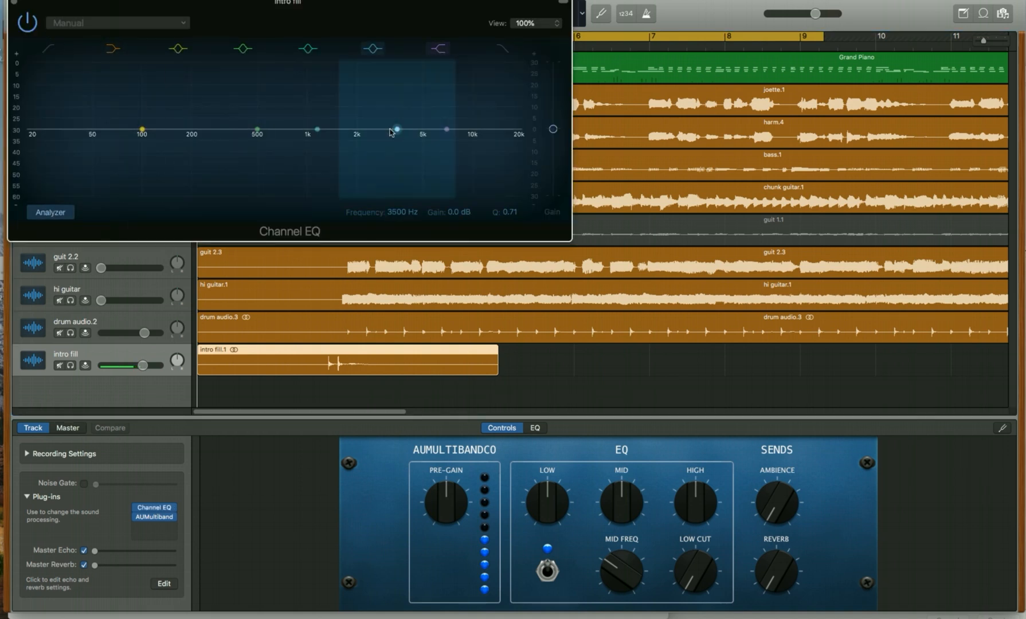
pyautogui.moveTo(399, 129); pyautogui.dragTo(371, 115)
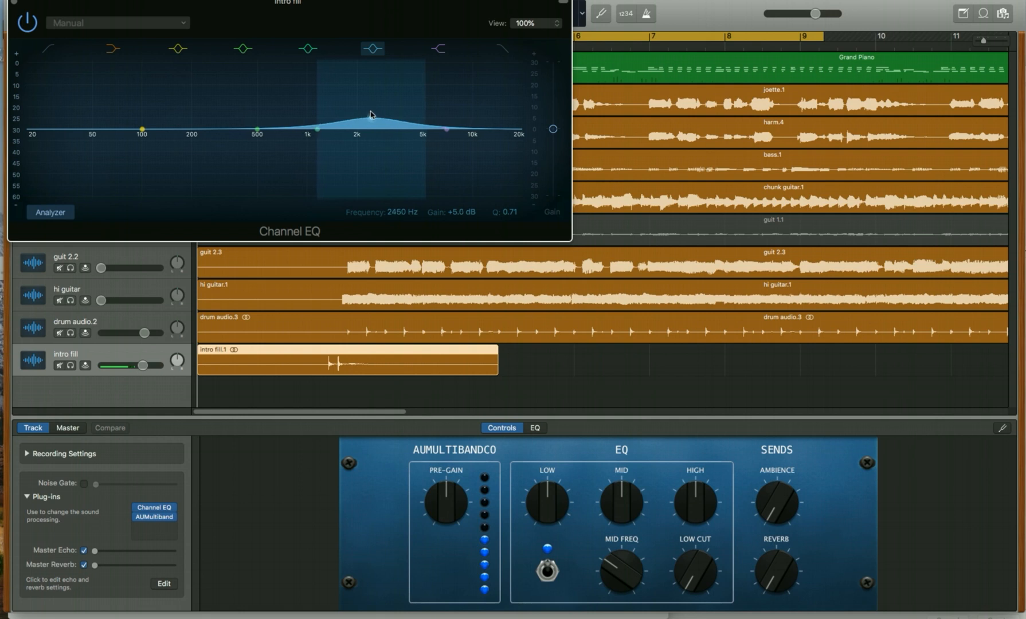
pyautogui.moveTo(448, 132); pyautogui.dragTo(405, 119)
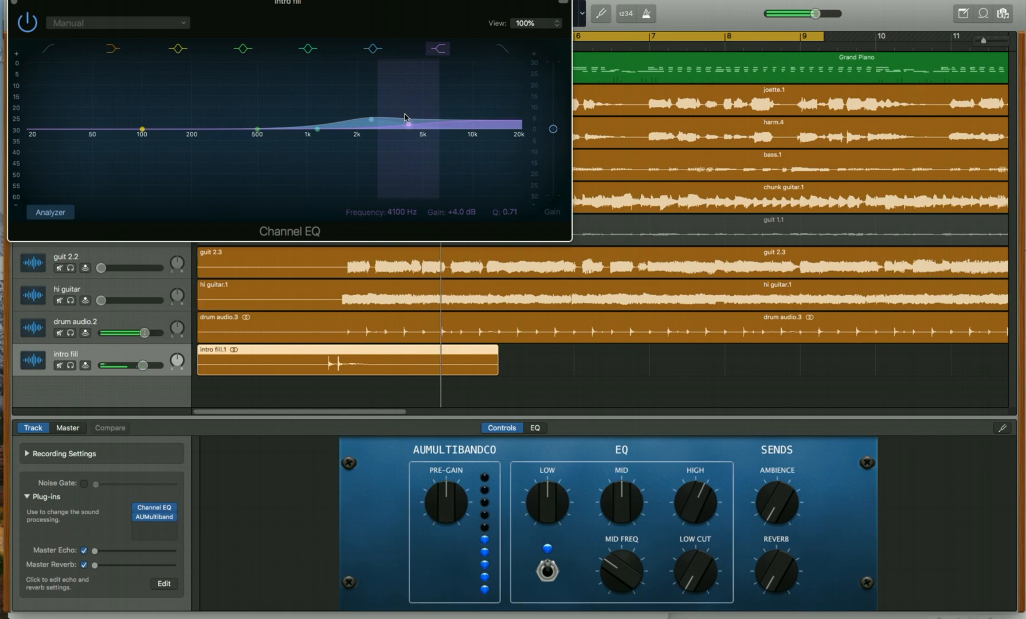
pyautogui.click(63, 214)
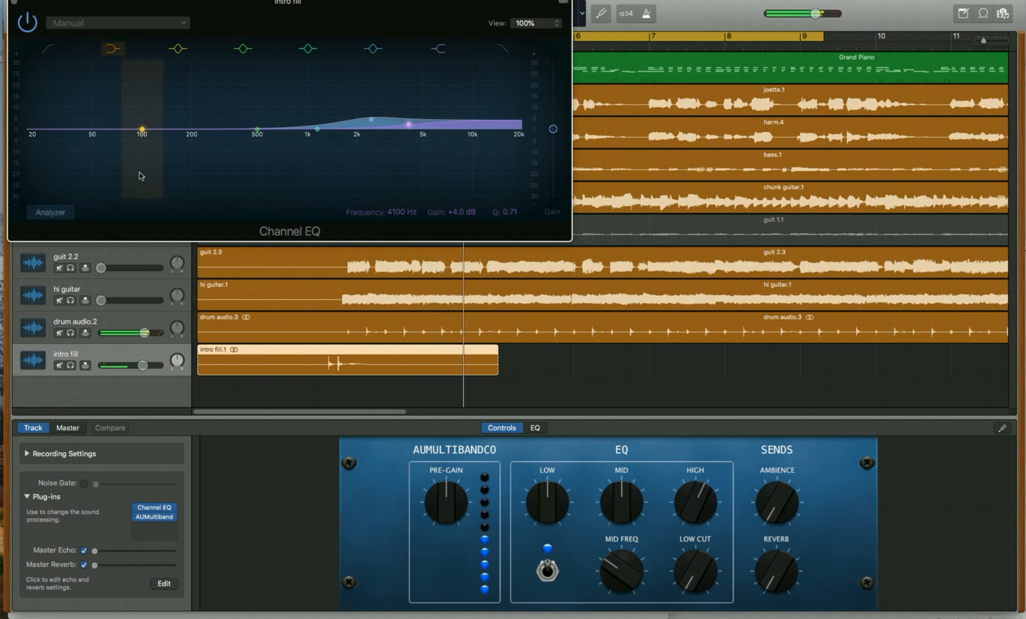
# - Turn off cycle playback, audition intro fill with the drums from the project start, and close the Channel EQ
pyautogui.moveTo(403, 2); pyautogui.dragTo(414, 67)
pyautogui.click(427, 14)
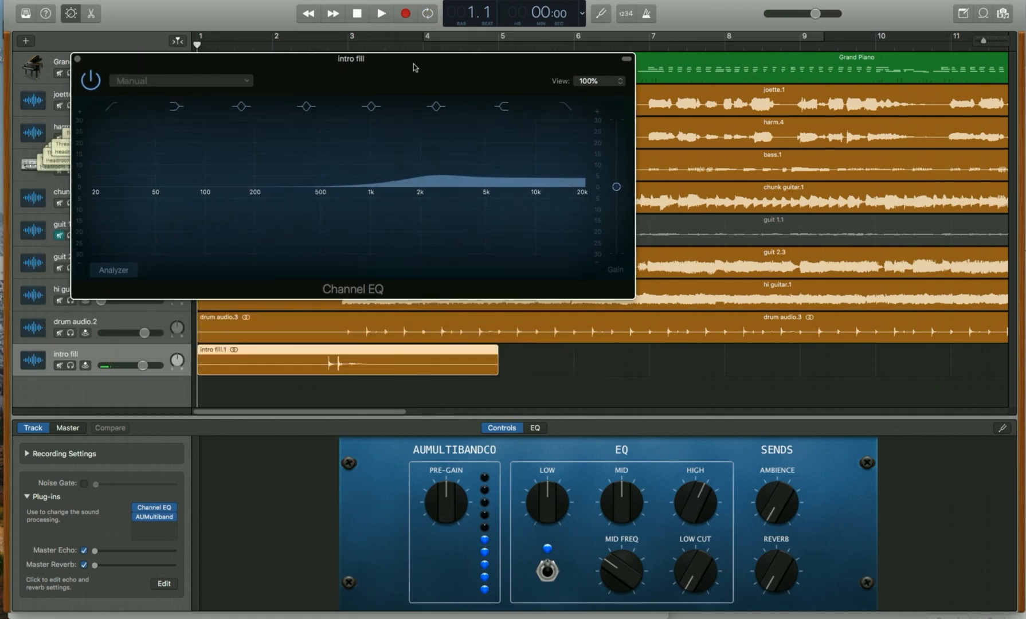
pyautogui.press('space')
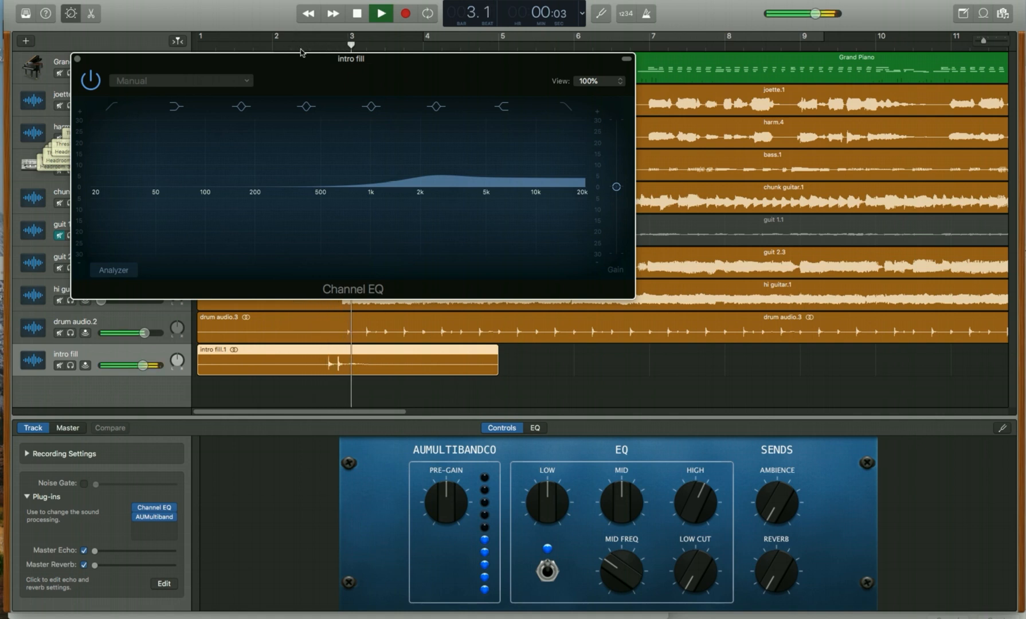
pyautogui.moveTo(286, 156)
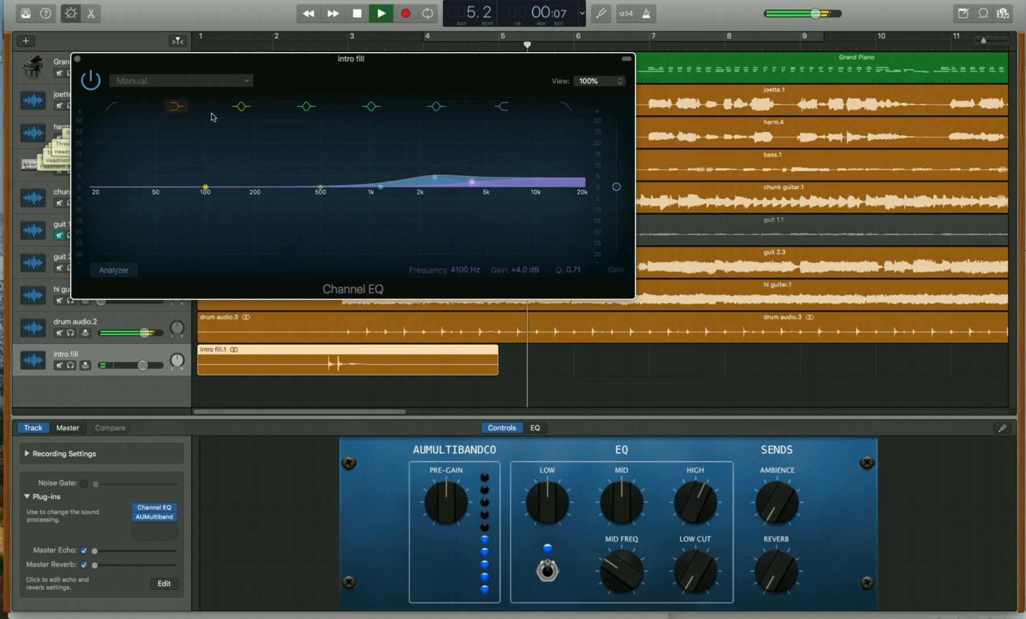
pyautogui.press('space')
pyautogui.click(77, 60)
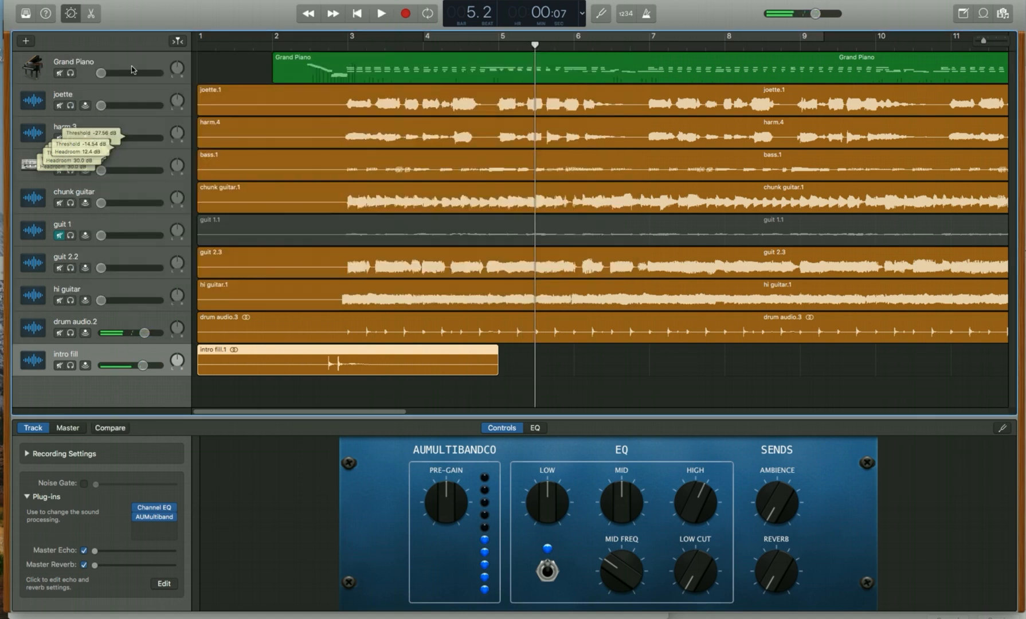